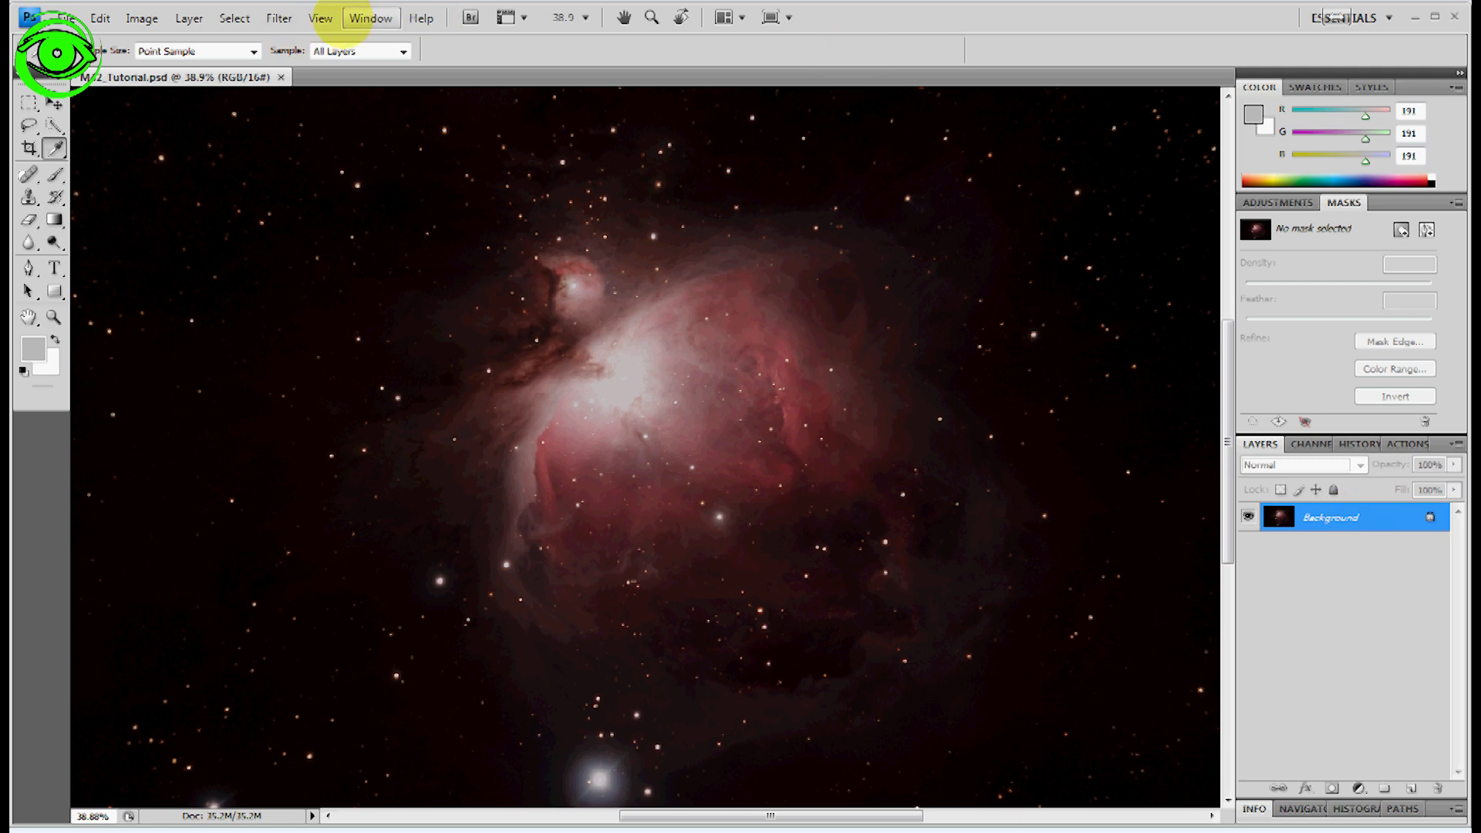
Step: Inspect the bright core and surrounding nebula at actual pixel size, then return to a view of the whole image
click(321, 18)
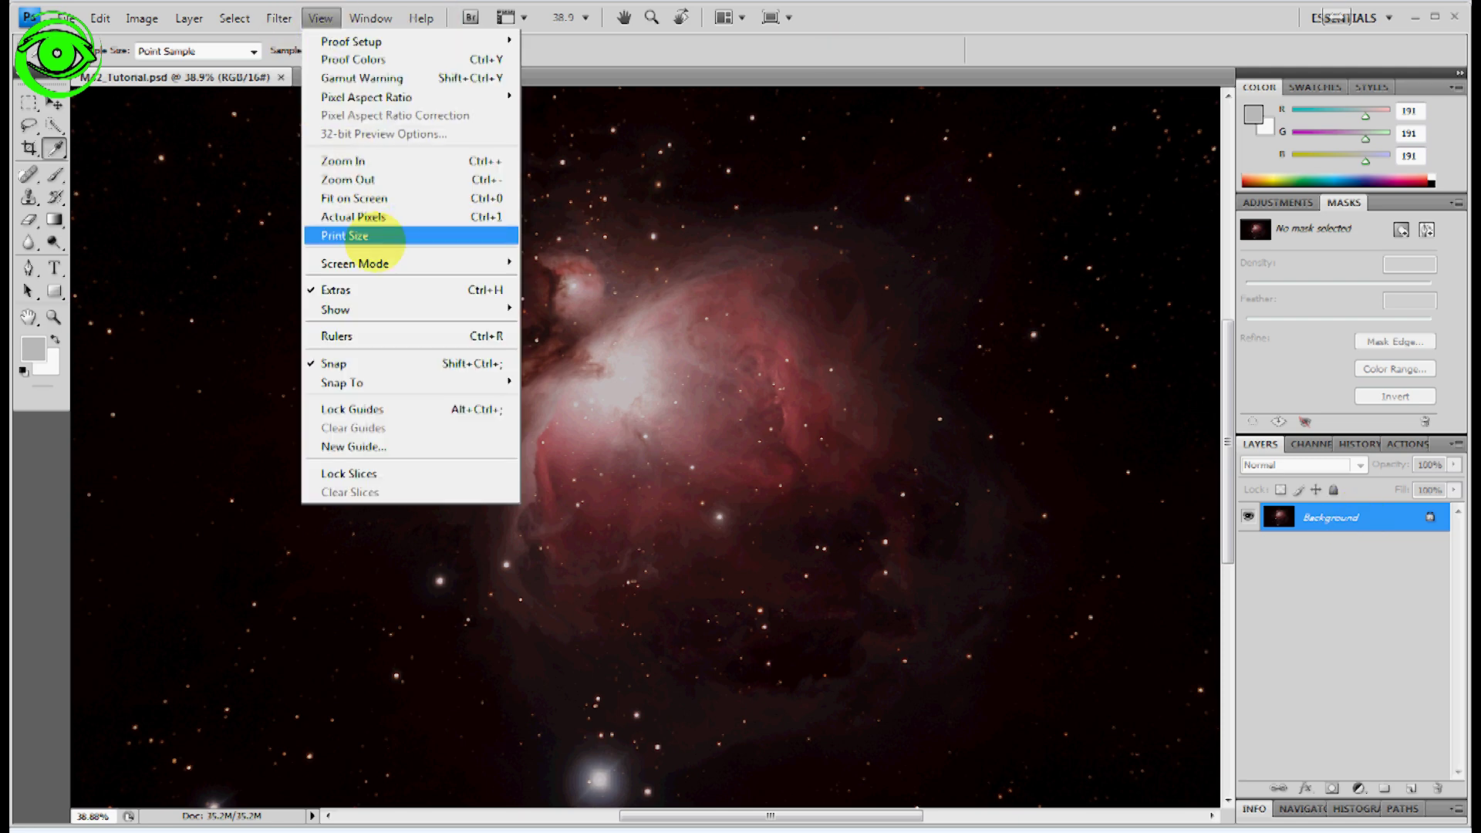
click(362, 218)
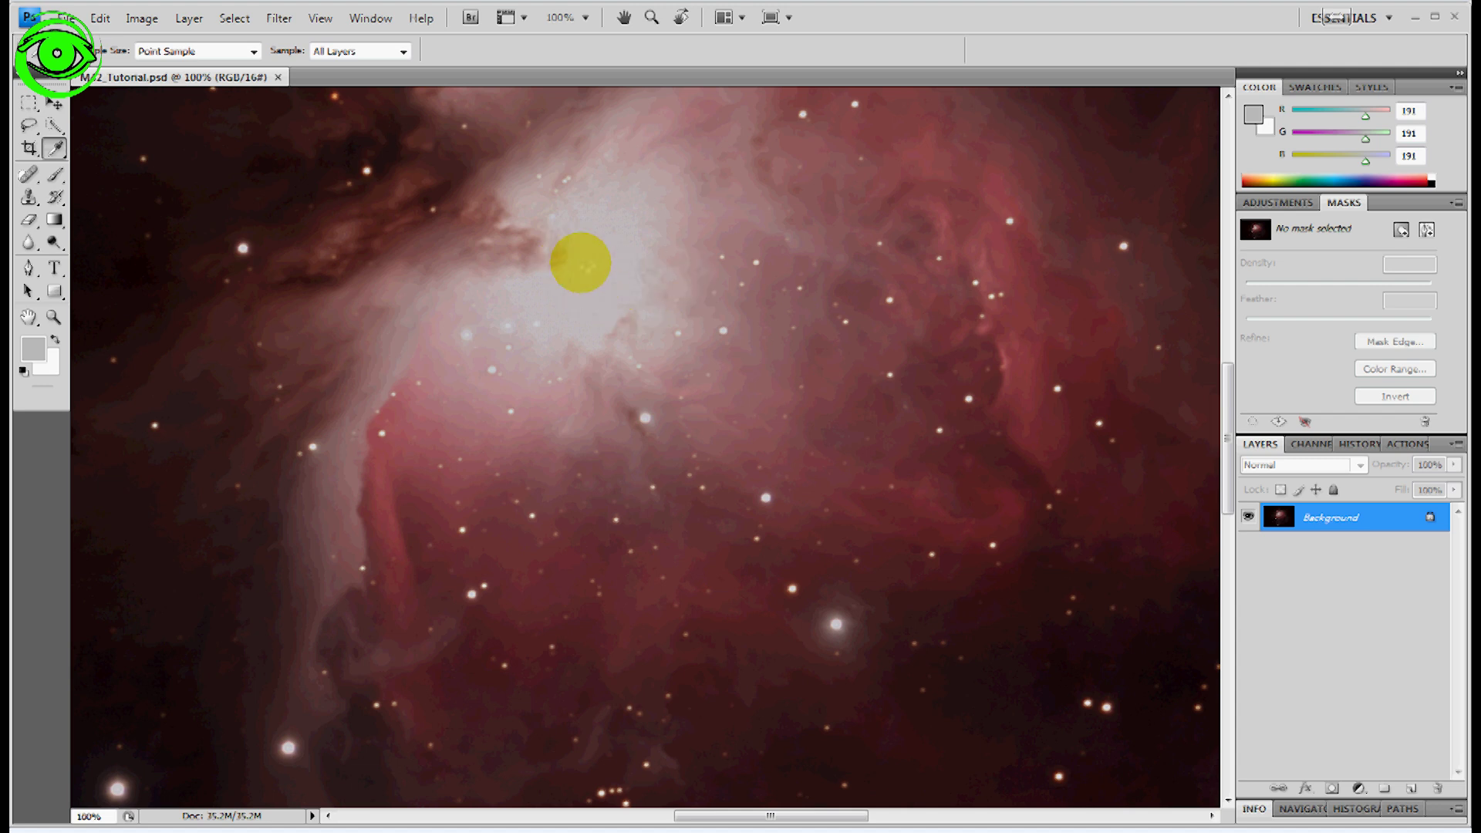
mouse_move(1237, 386)
mouse_down()
mouse_move(1230, 347)
mouse_move(1221, 382)
mouse_move(1234, 332)
mouse_up()
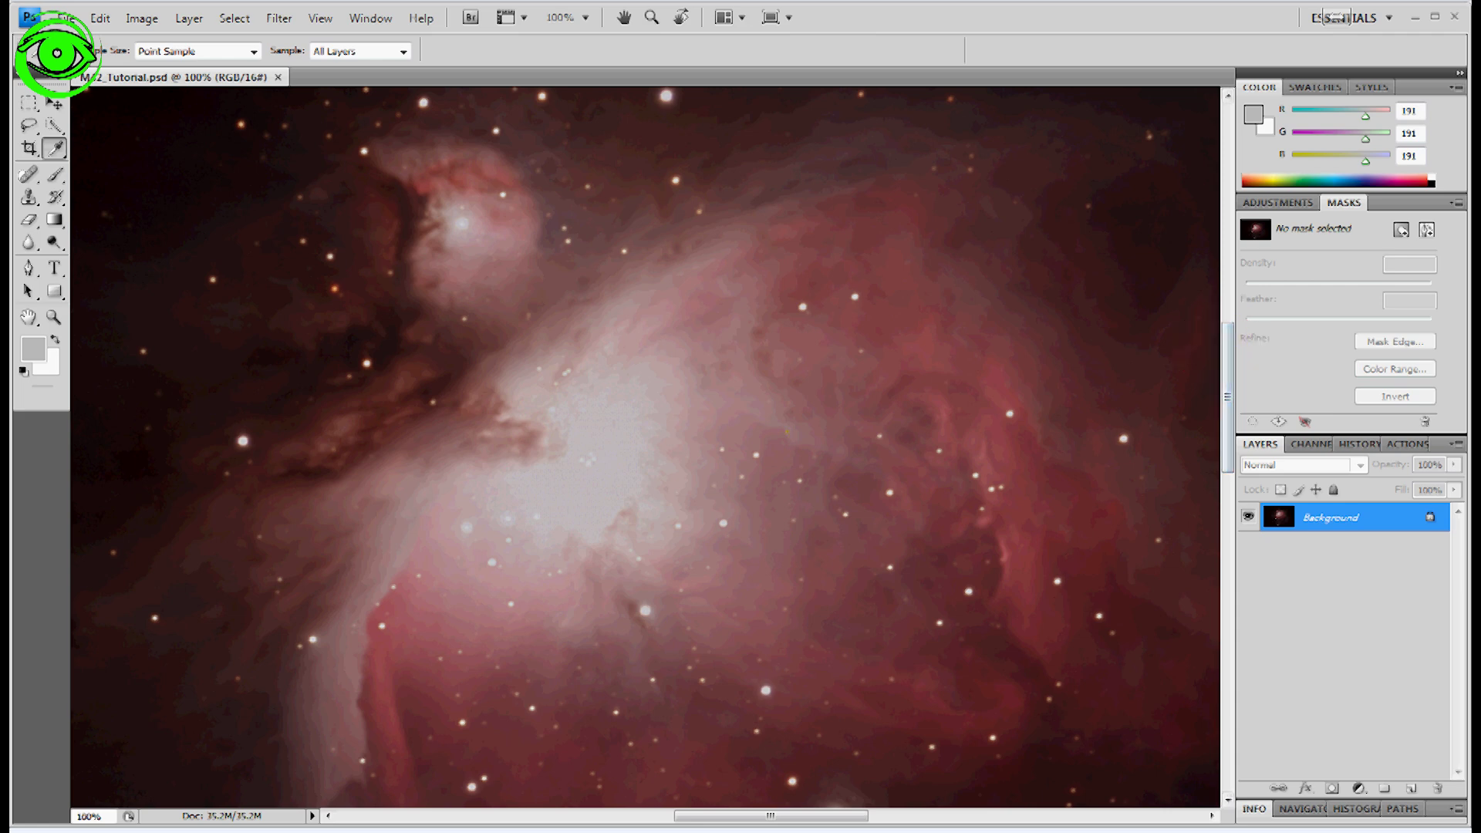
scroll(634, 362, down, 4)
scroll(634, 363, down, 3)
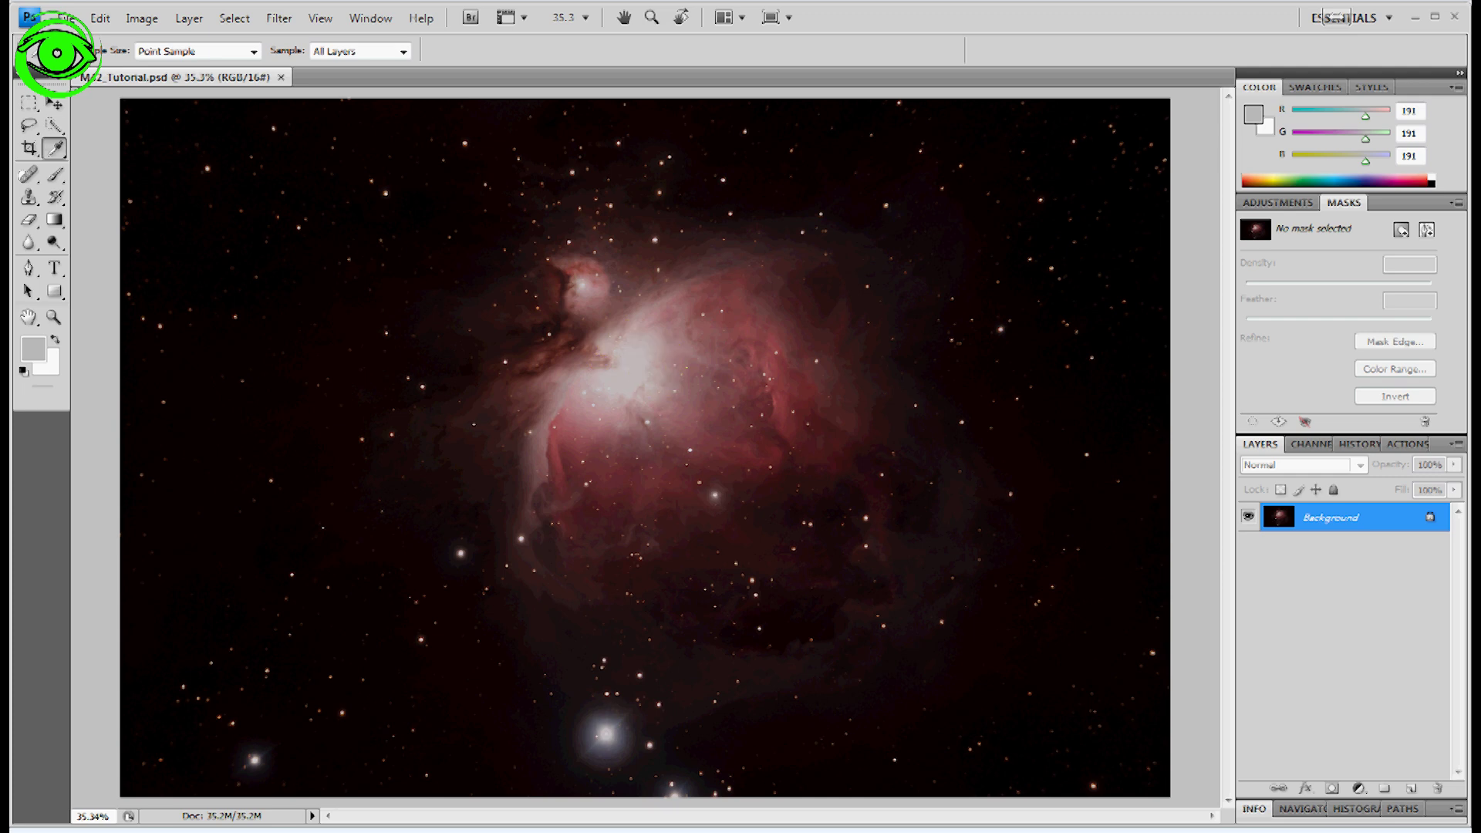
Step: Duplicate the Background layer and brighten the copy with a Curves adjustment that strongly lifts the shadows and midtones
drag(1333, 515, 1412, 788)
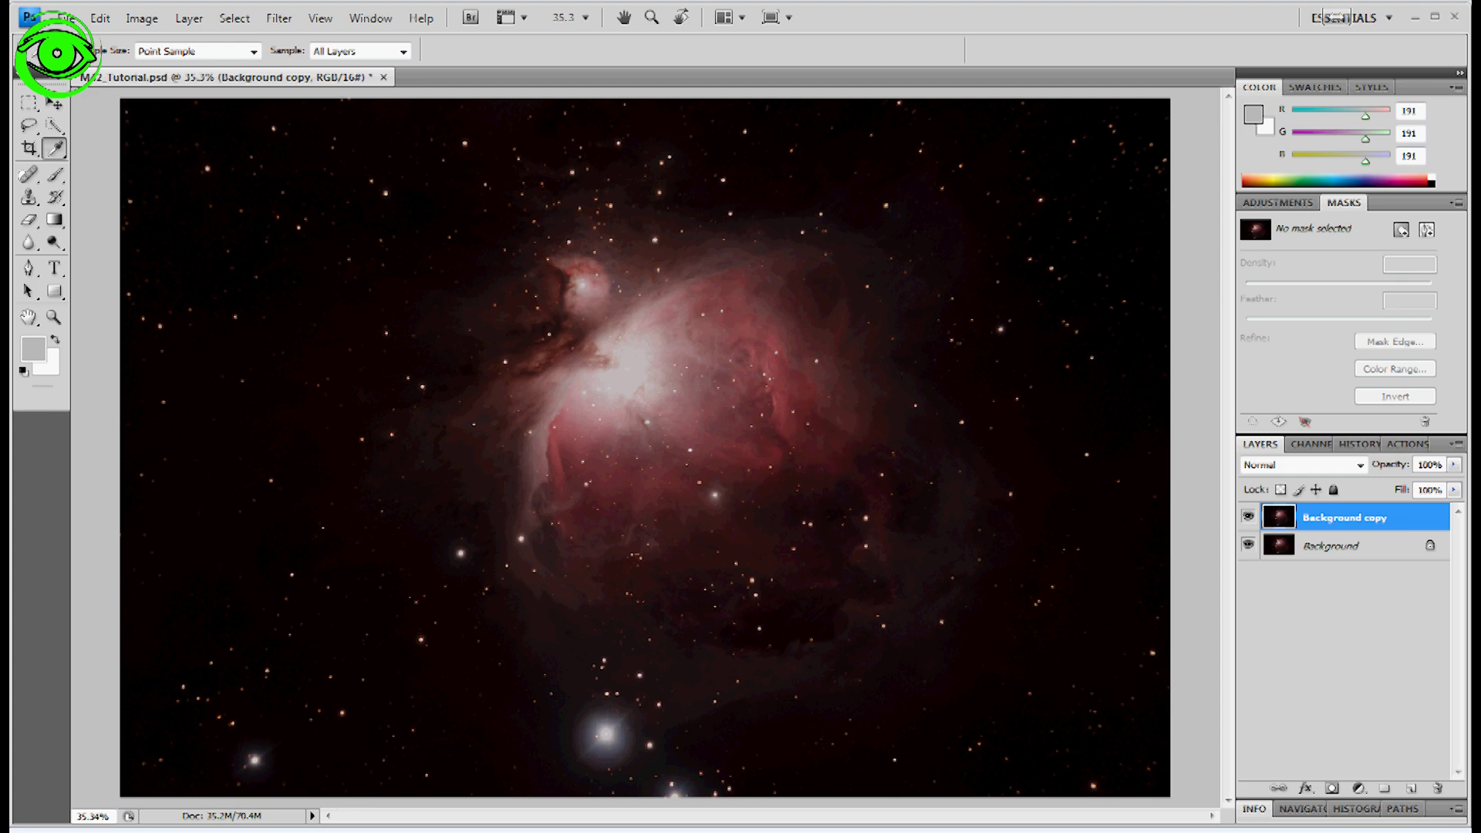
key(ctrl+m)
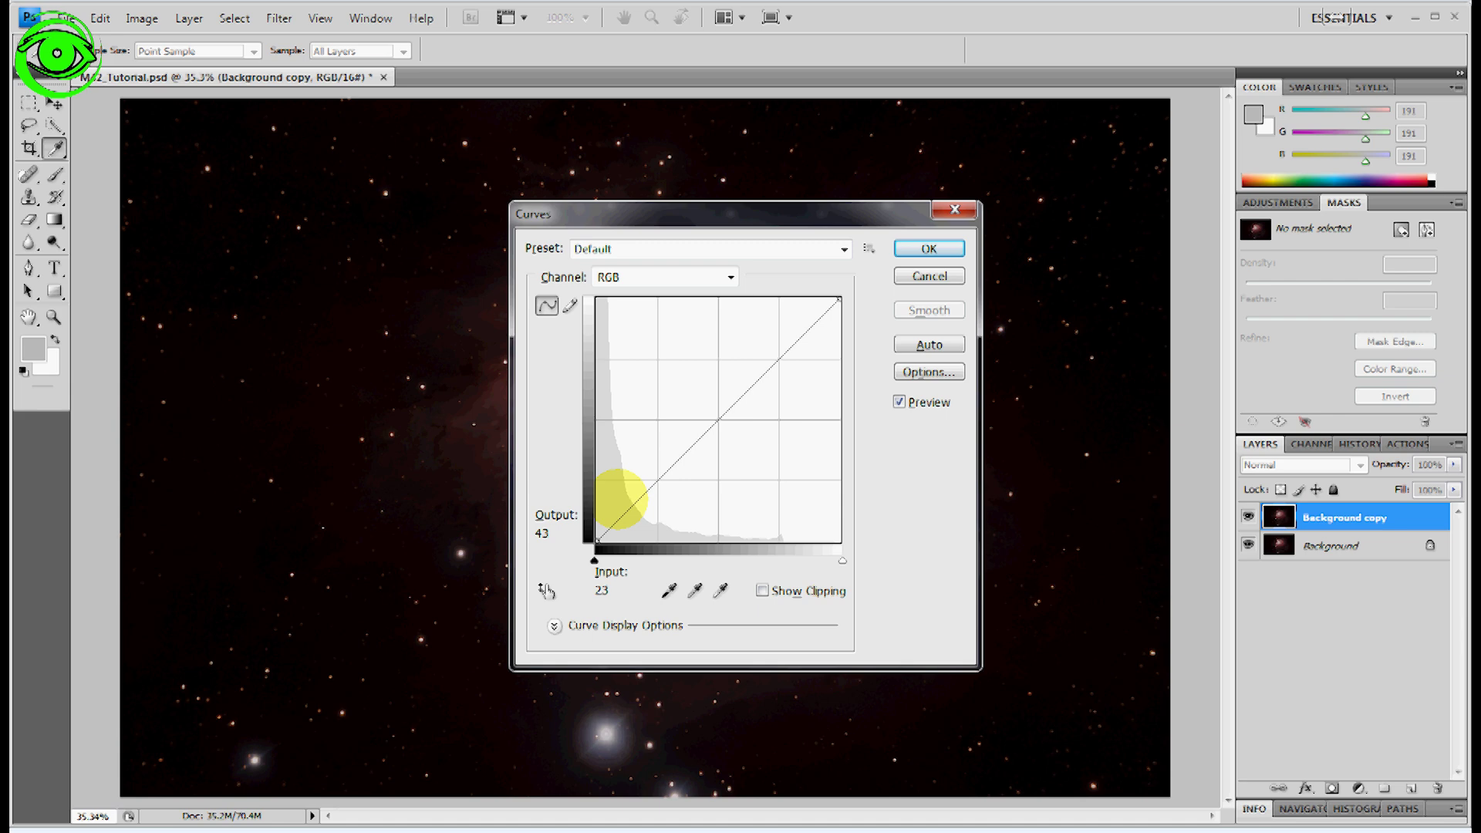
drag(629, 506, 605, 503)
drag(652, 330, 664, 365)
drag(839, 297, 839, 300)
click(928, 248)
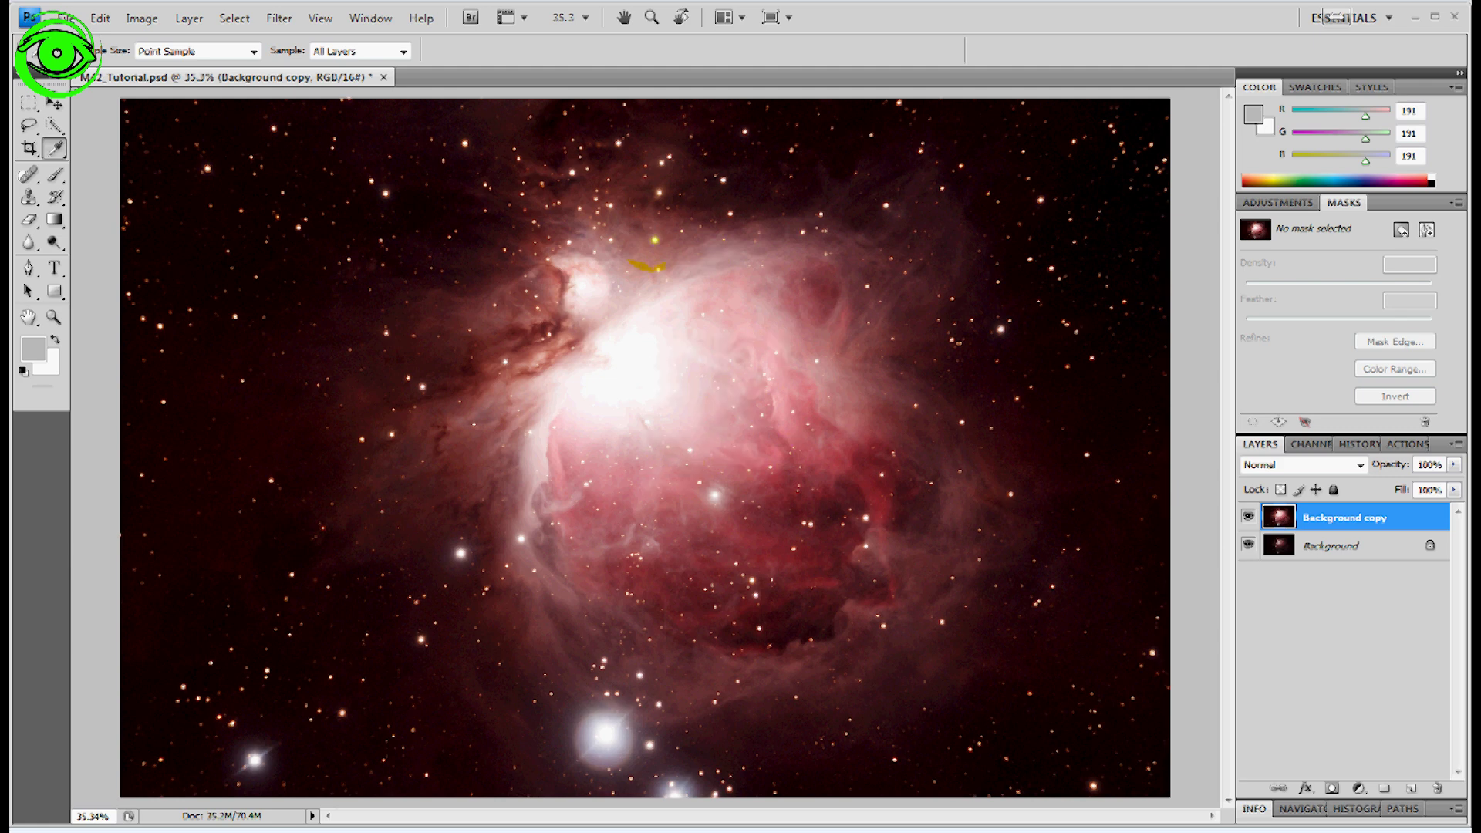
Step: Compare the original image with the Curves-brightened version by switching the Background copy layer's visibility off and on
click(1248, 516)
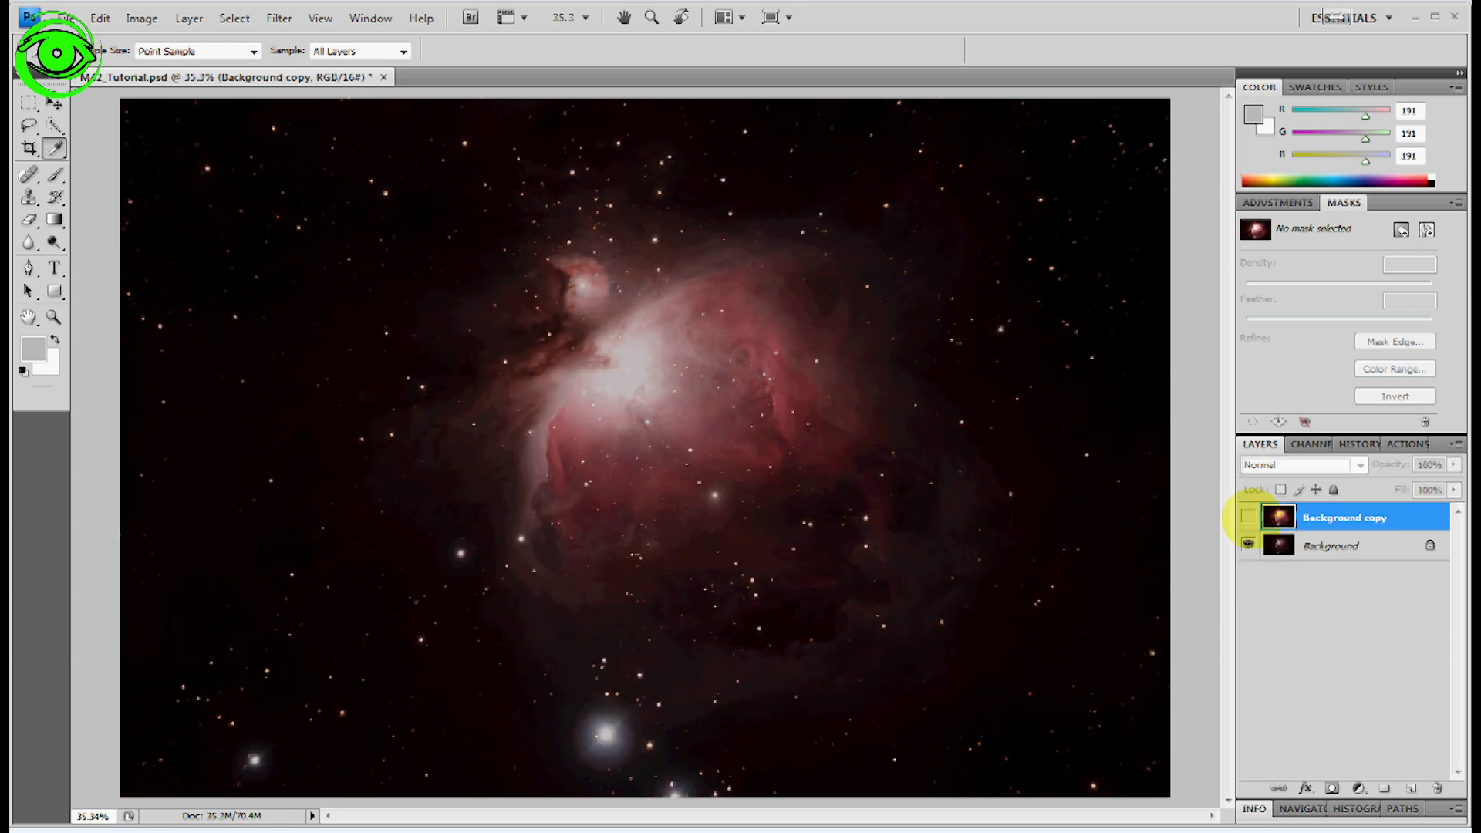
click(1248, 516)
click(1247, 516)
click(1247, 516)
click(1248, 516)
click(1248, 516)
click(1247, 516)
click(1248, 516)
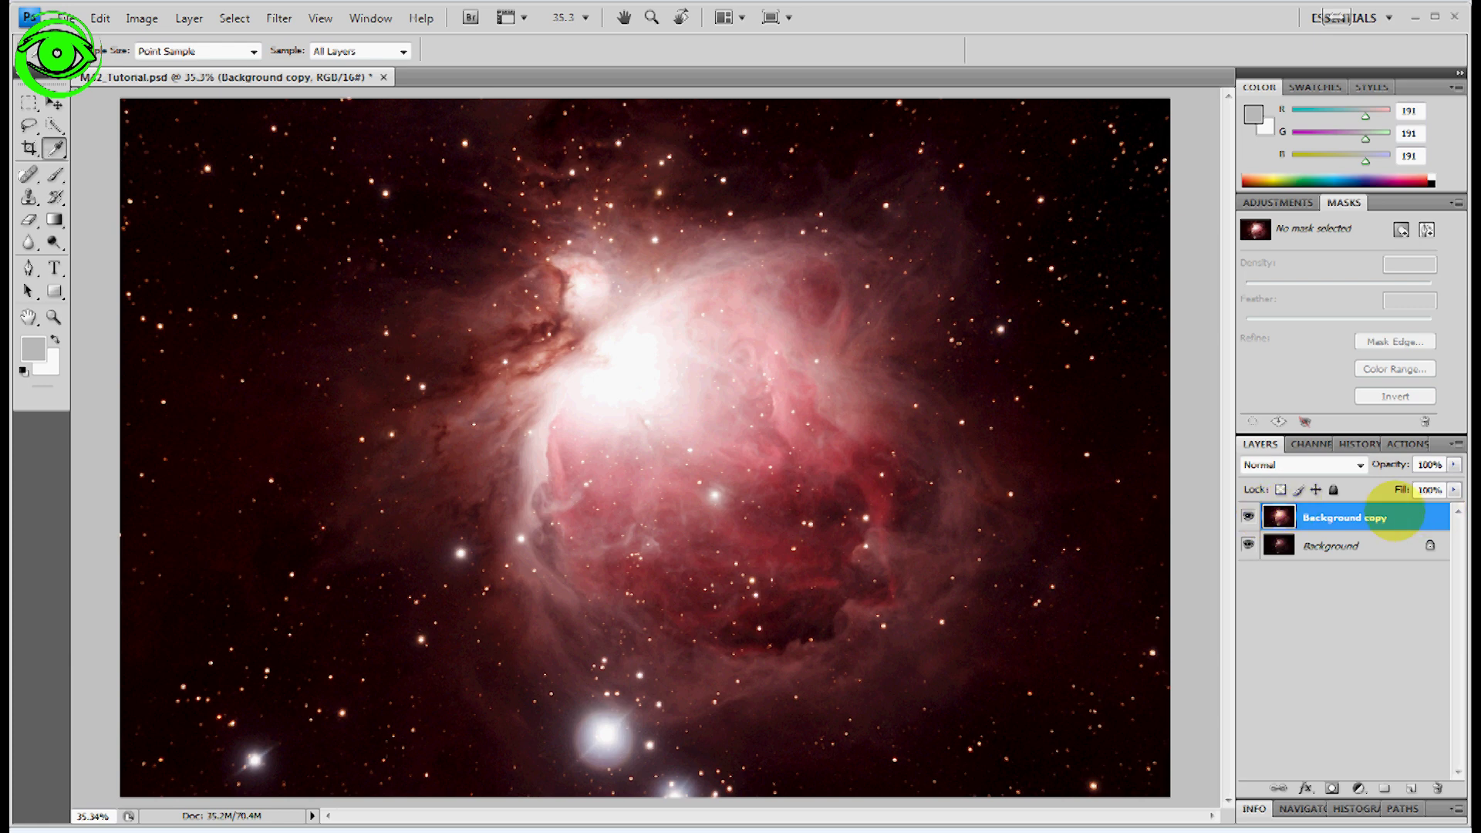
Step: Duplicate the Background copy layer and brighten the duplicate further with Curves, raising input 25 to output 69 and capping the white point at 253
drag(1367, 509, 1410, 787)
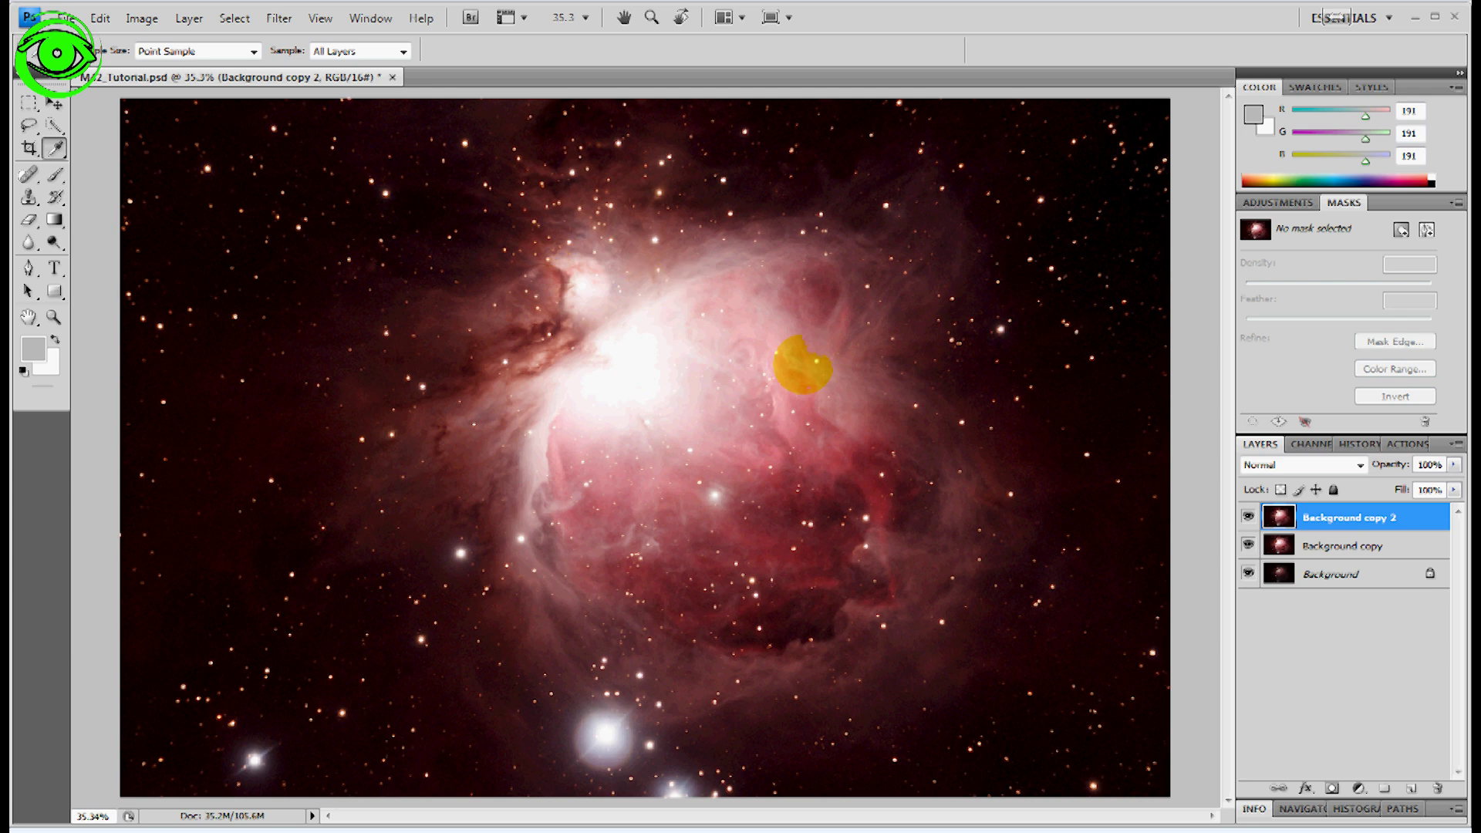
key(ctrl+m)
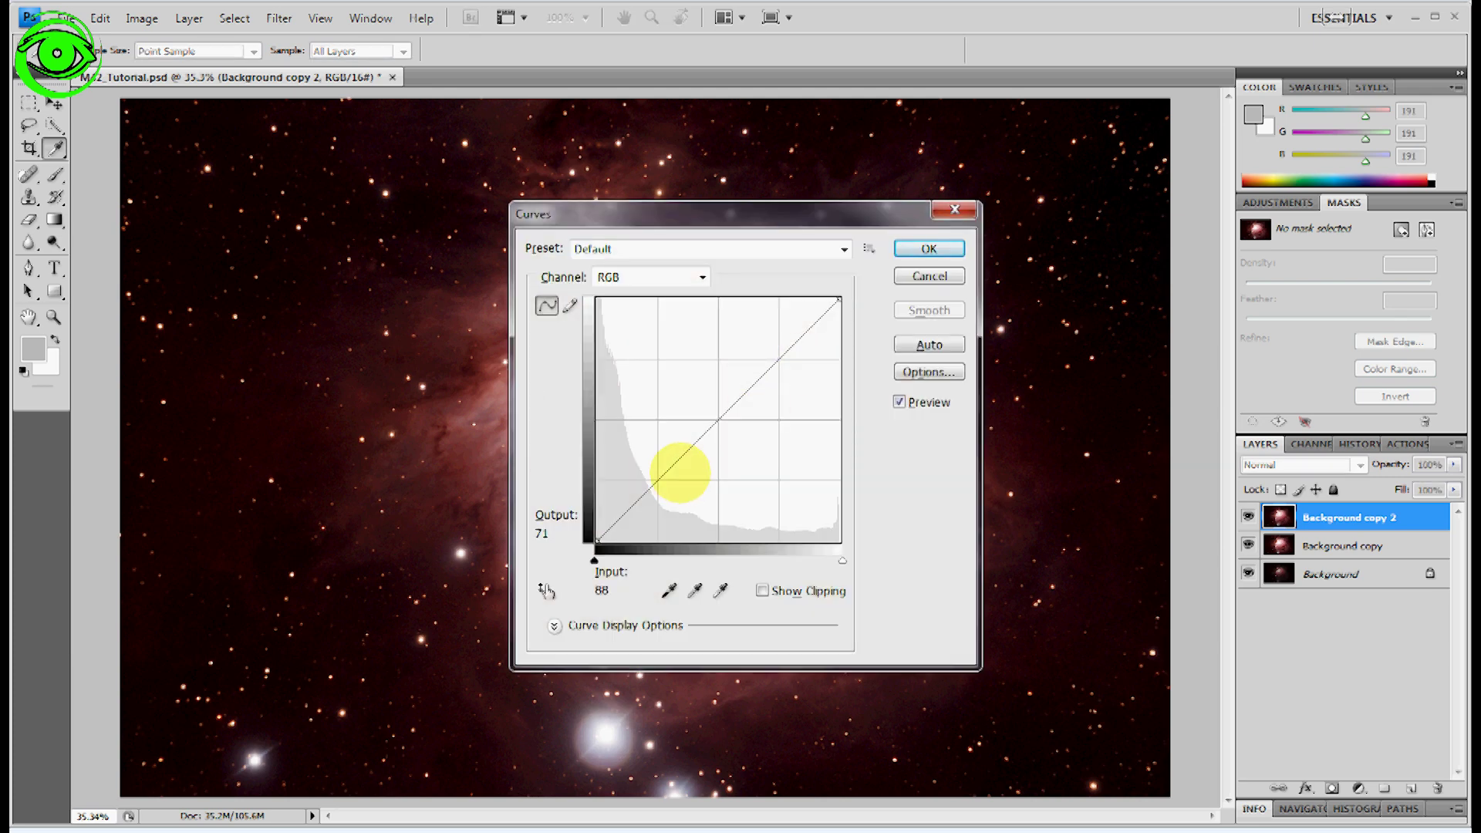
drag(651, 486, 620, 475)
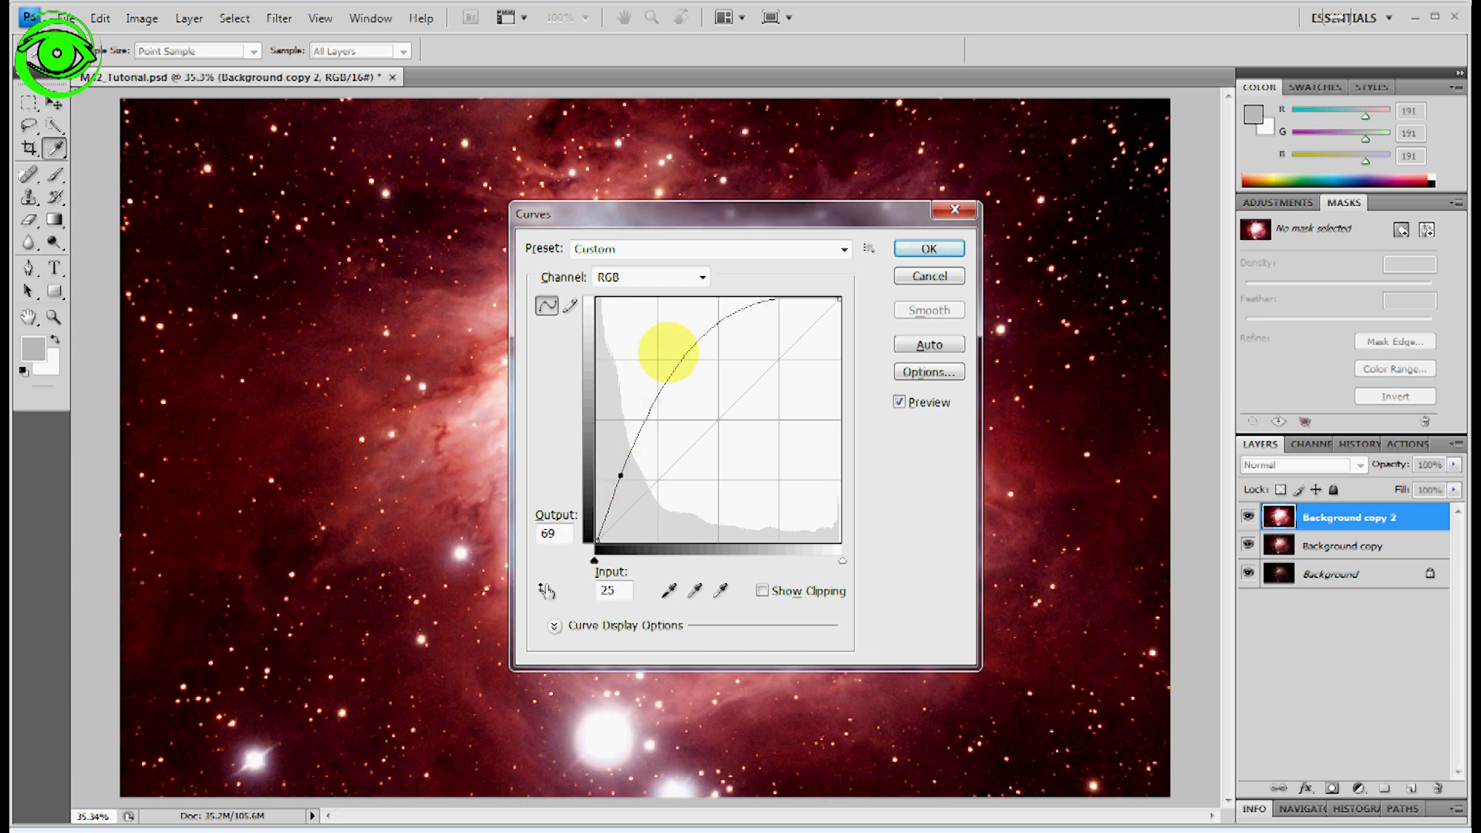
click(681, 362)
click(841, 301)
click(955, 245)
drag(1098, 280, 1208, 206)
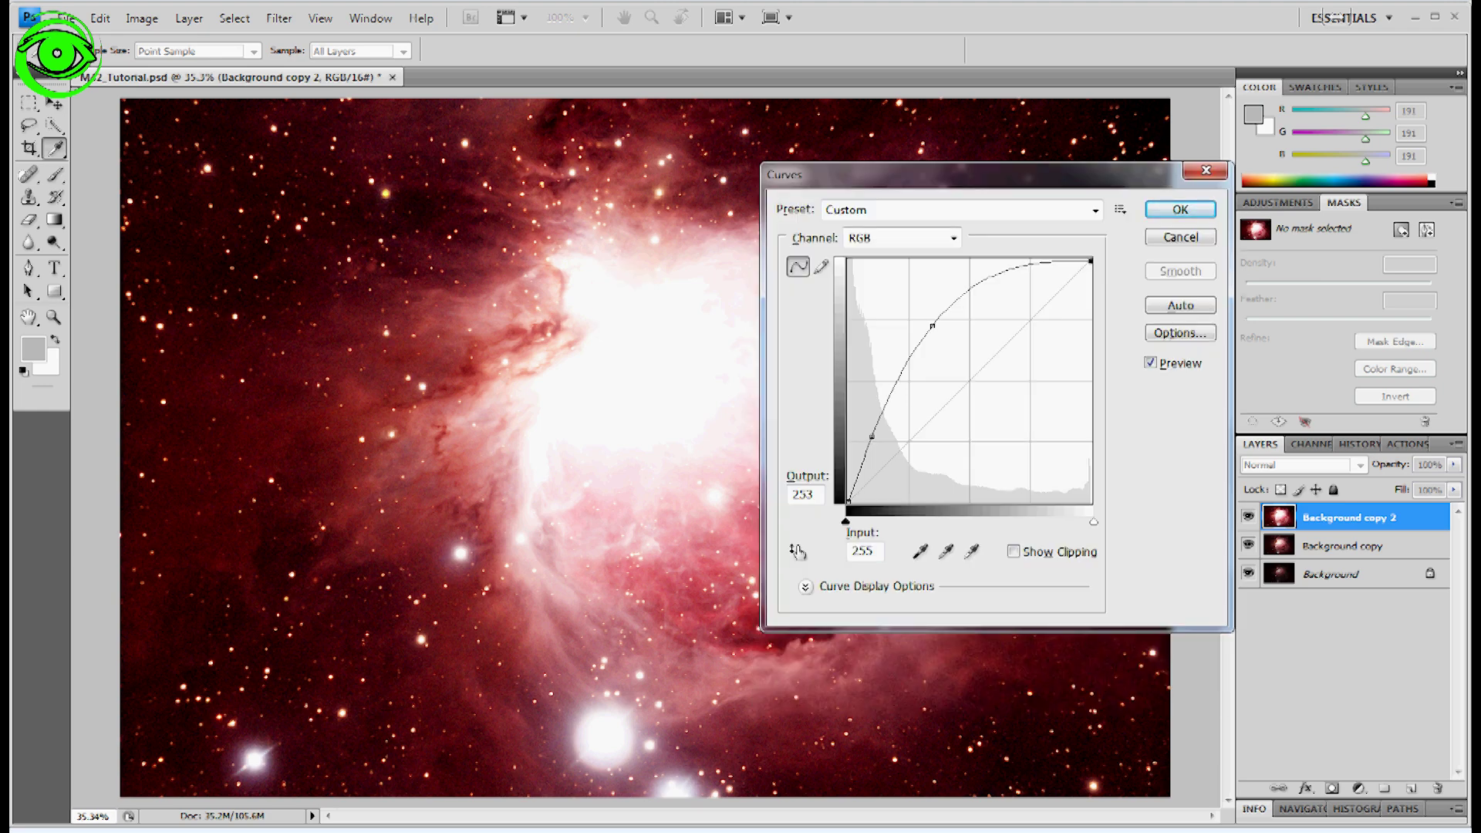
mouse_move(1003, 176)
mouse_down()
mouse_move(572, 271)
mouse_move(569, 407)
mouse_move(499, 429)
mouse_up()
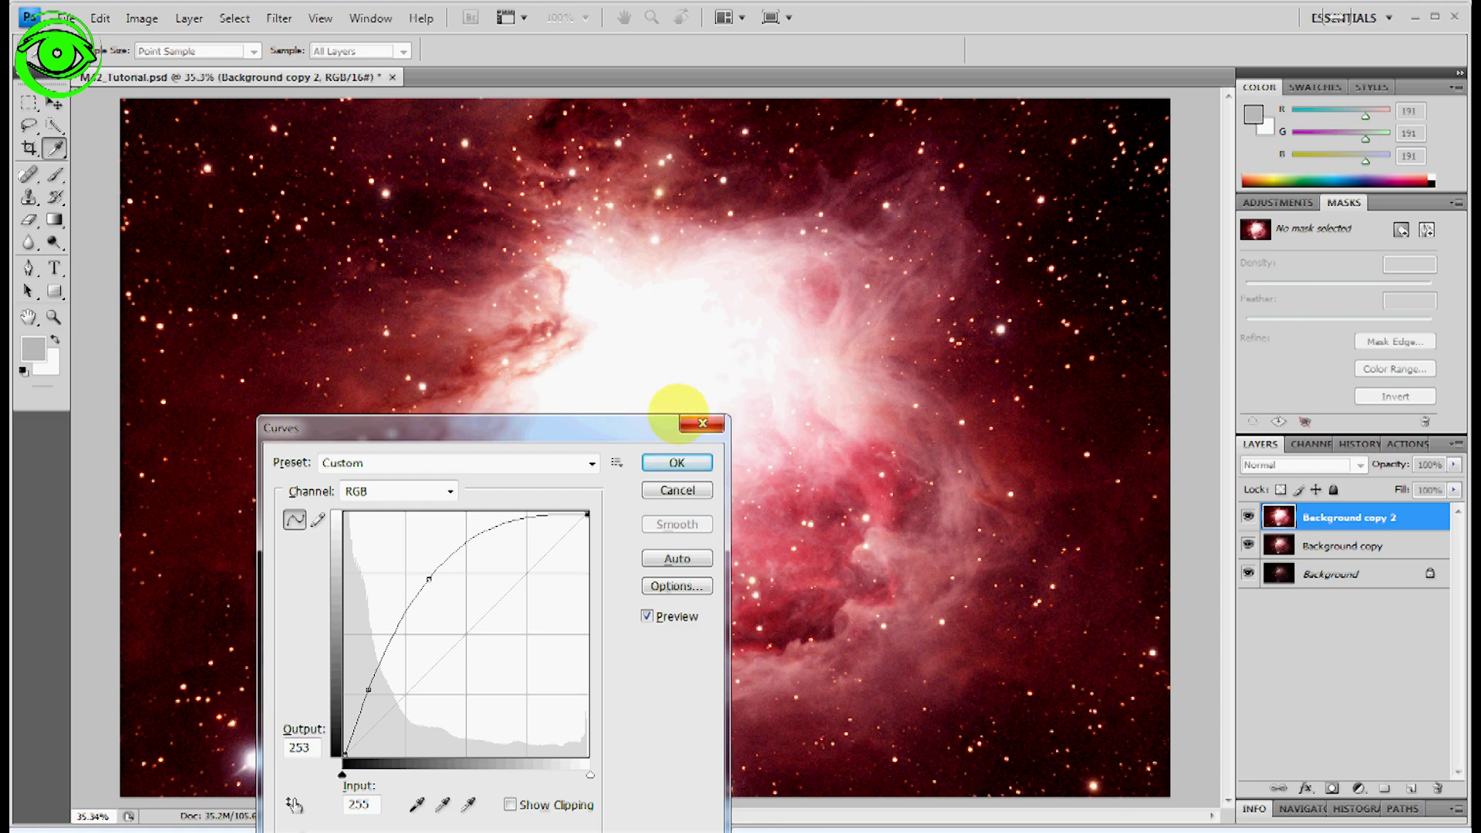
drag(612, 426, 563, 224)
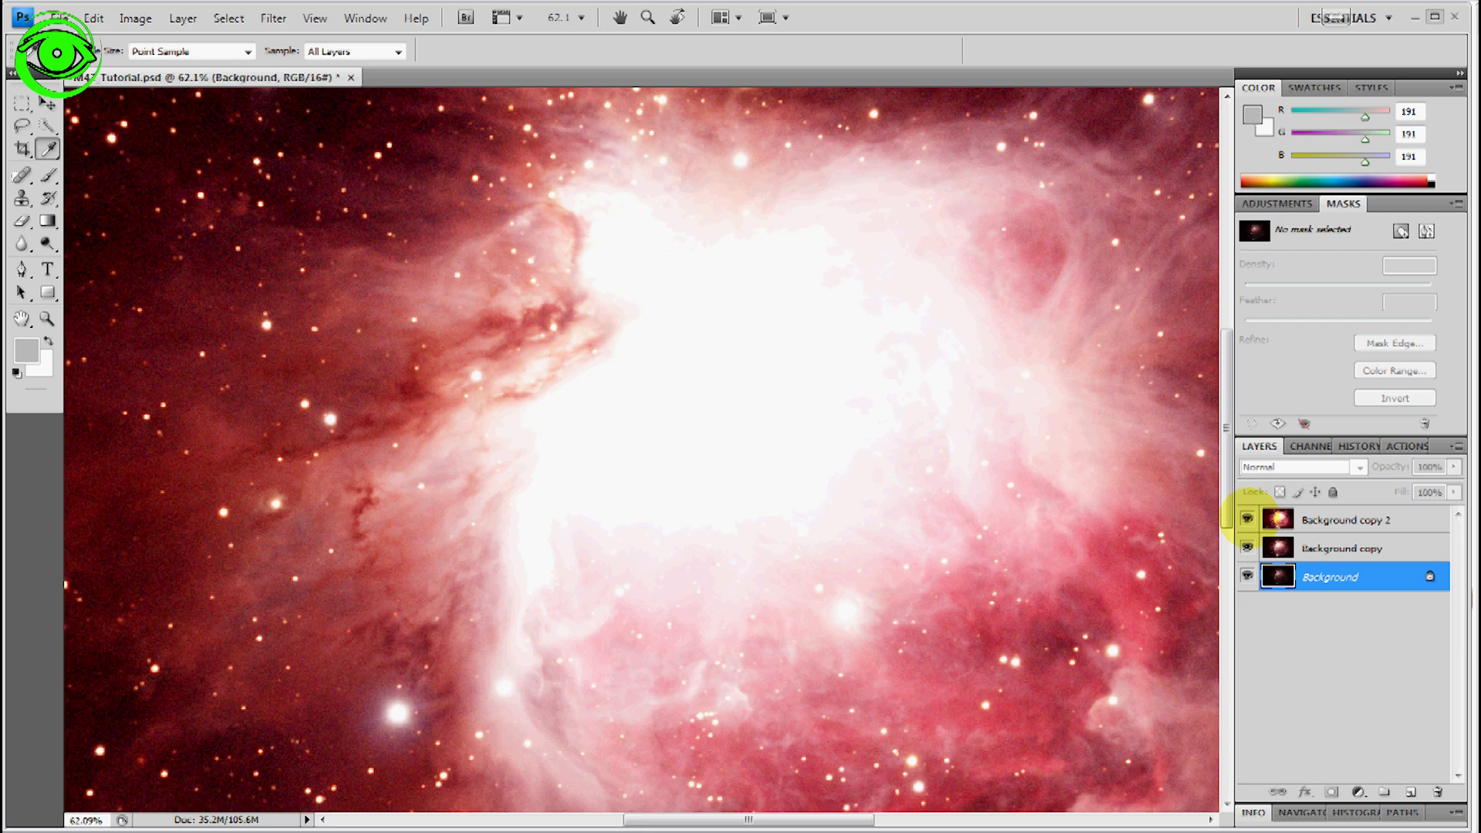
Step: Hide both brightened layers and make another duplicate of the original Background layer
click(1246, 518)
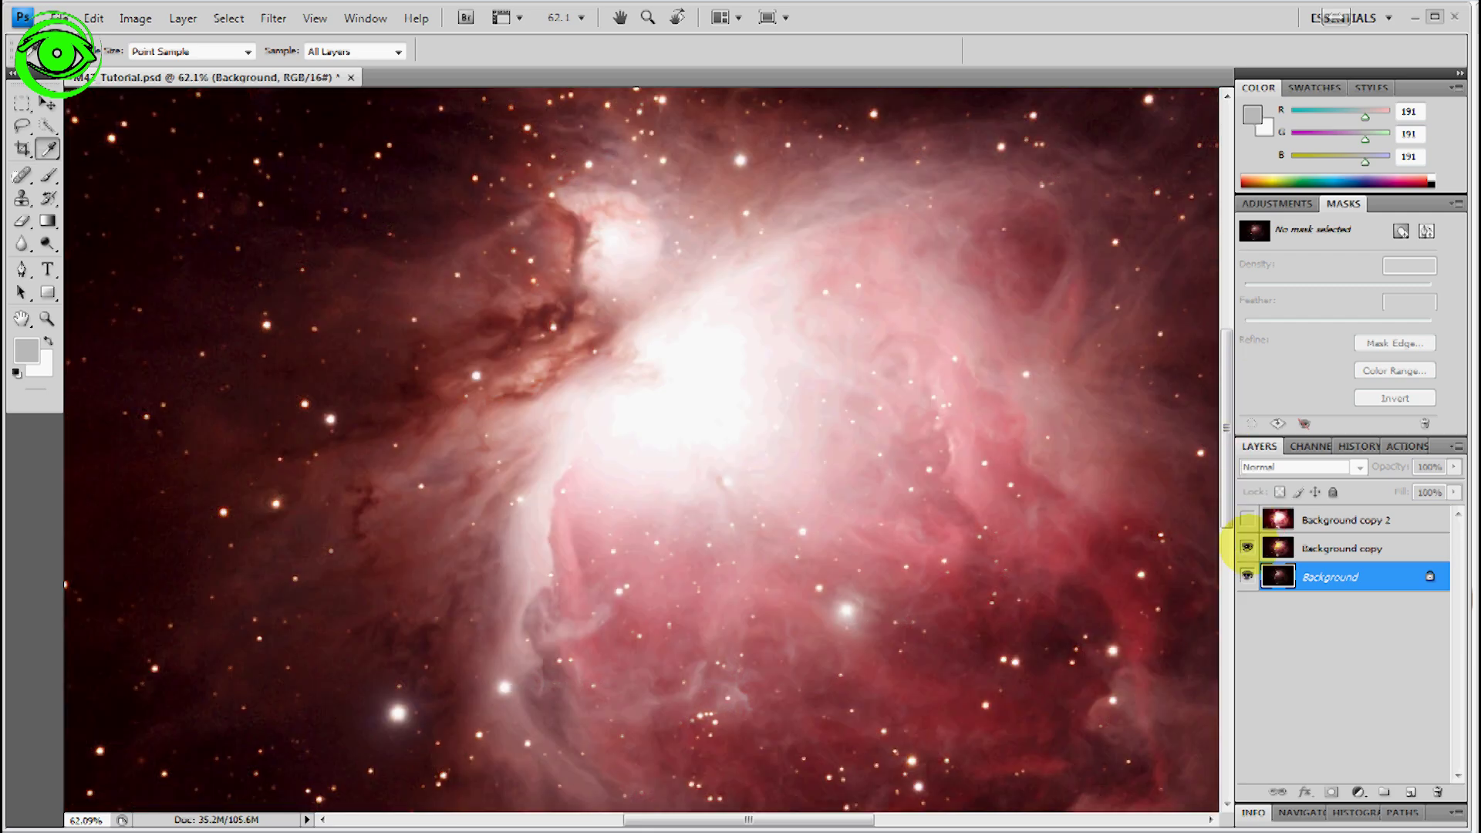
click(1246, 548)
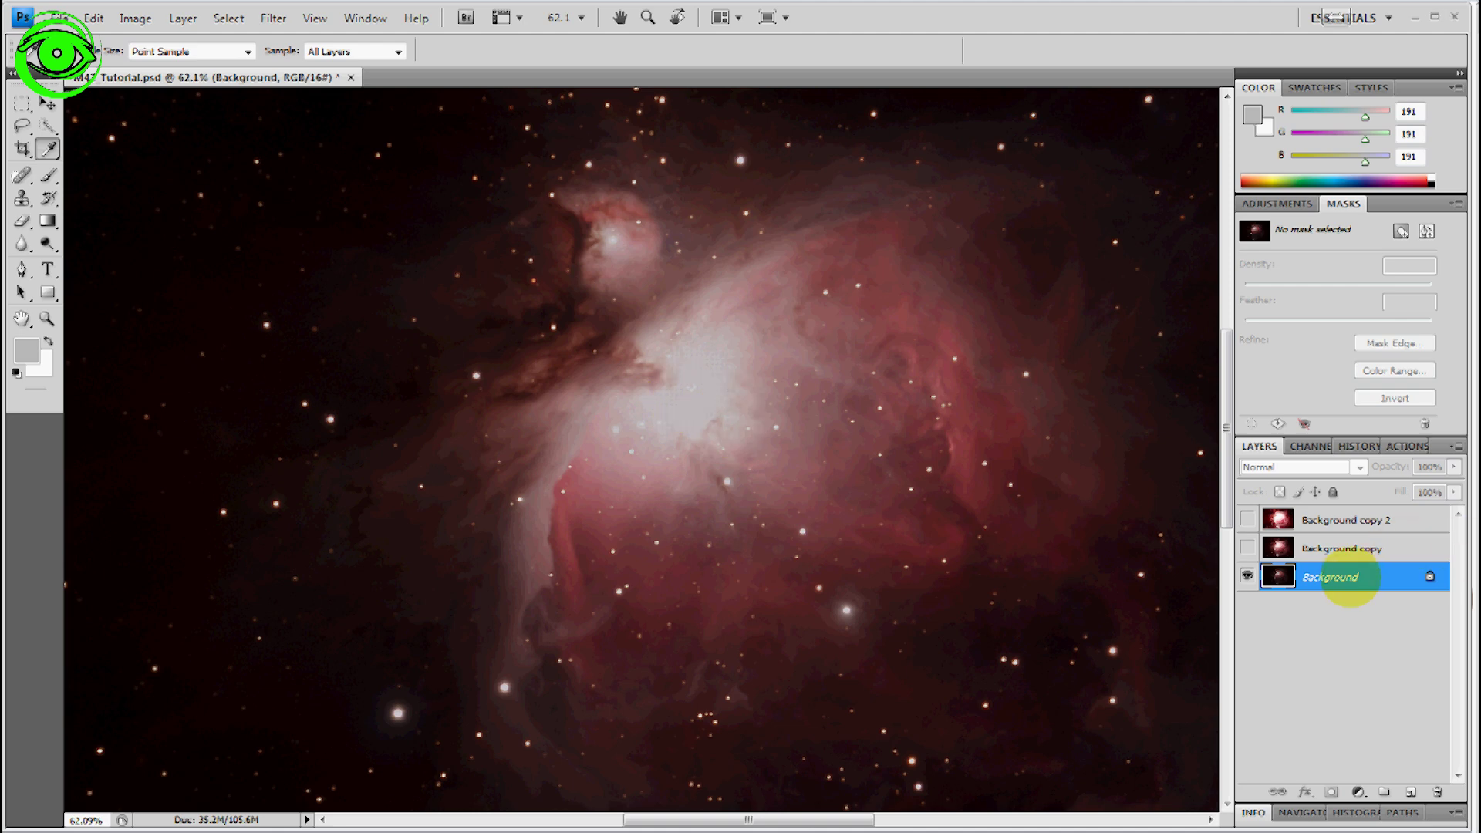
drag(1344, 584, 1410, 790)
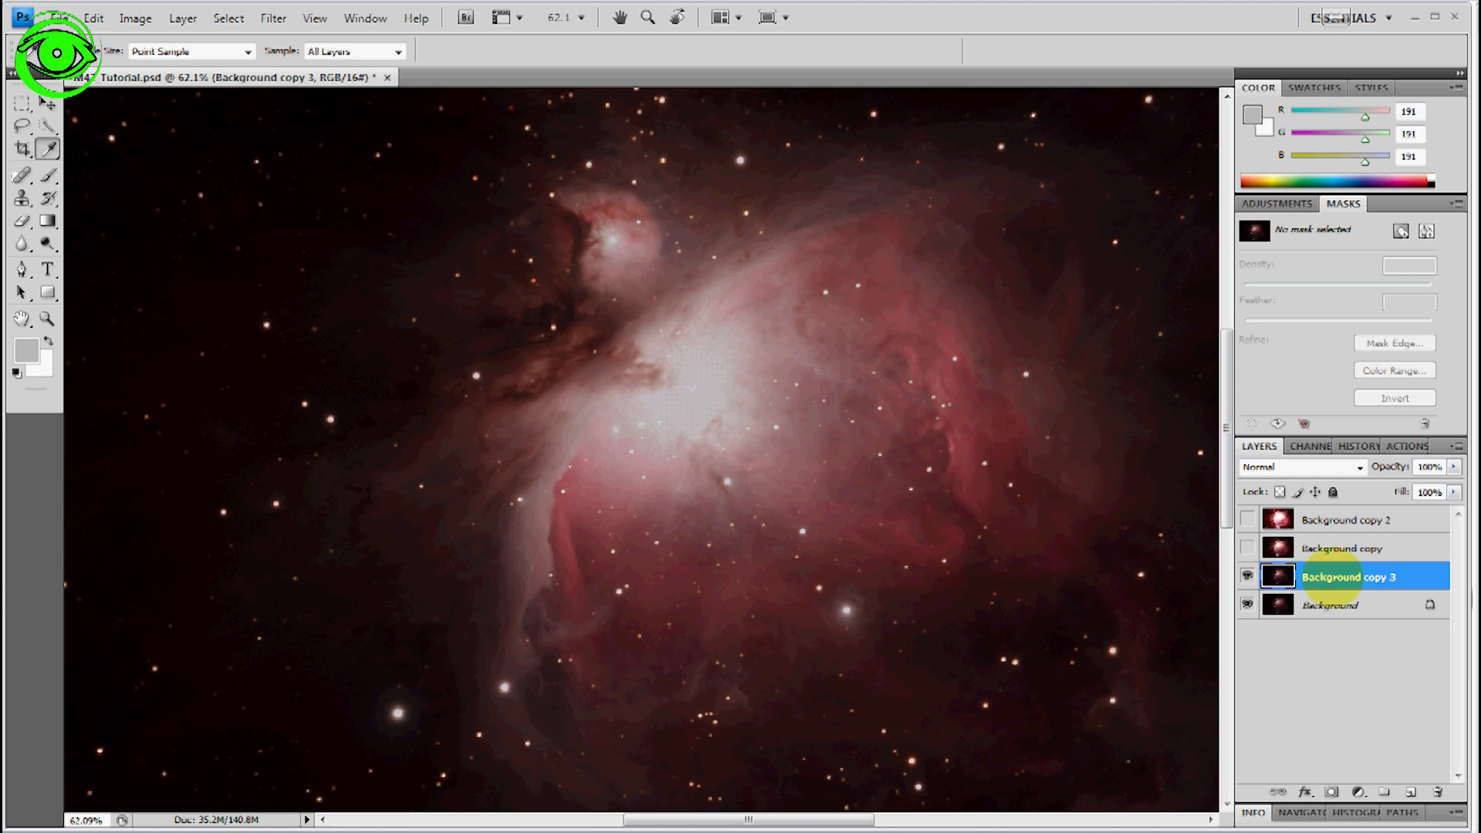
Step: Make the Background copy layer visible and add a Reveal All layer mask to it
click(1325, 547)
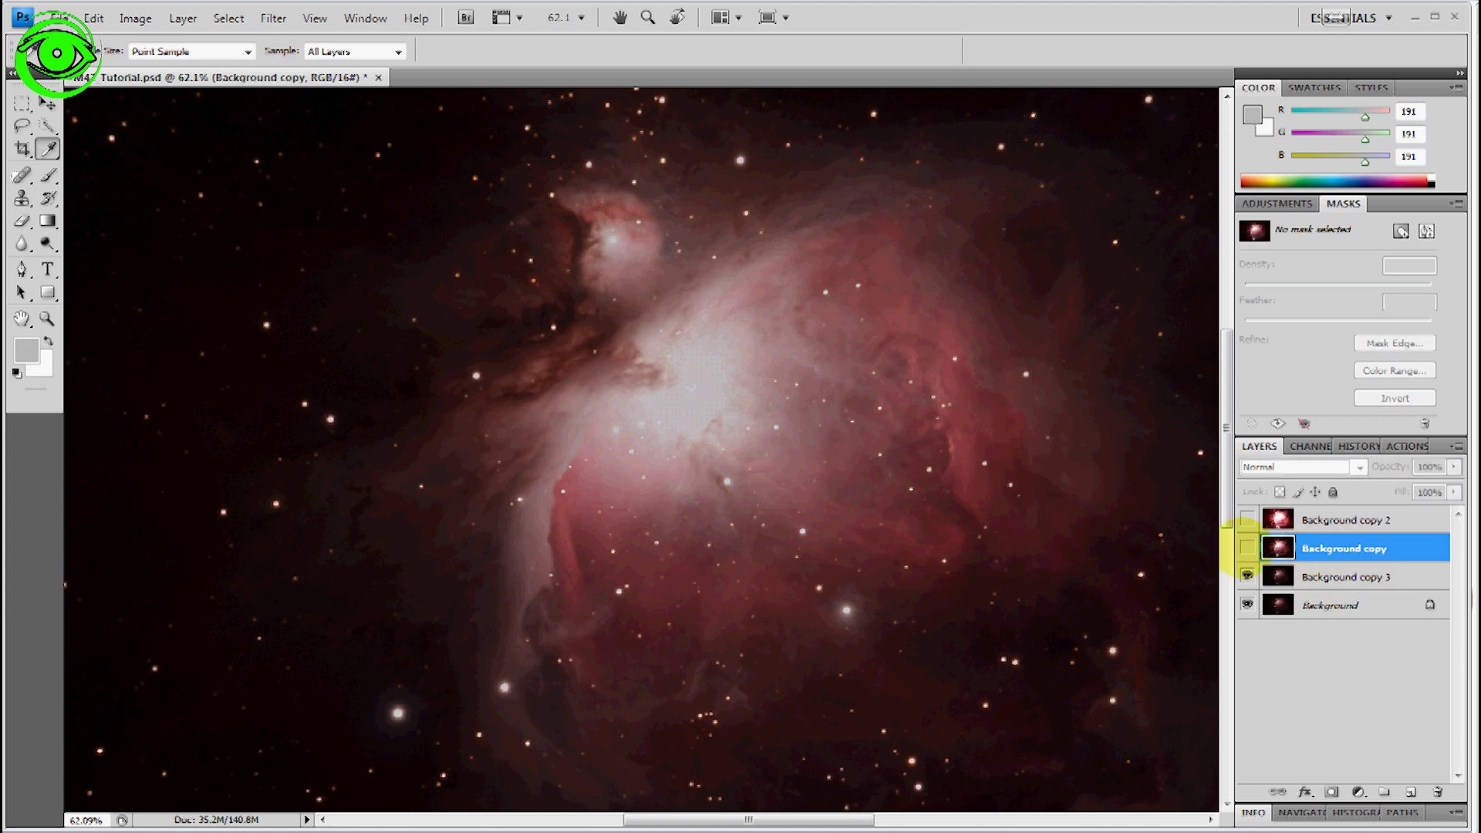
click(1246, 548)
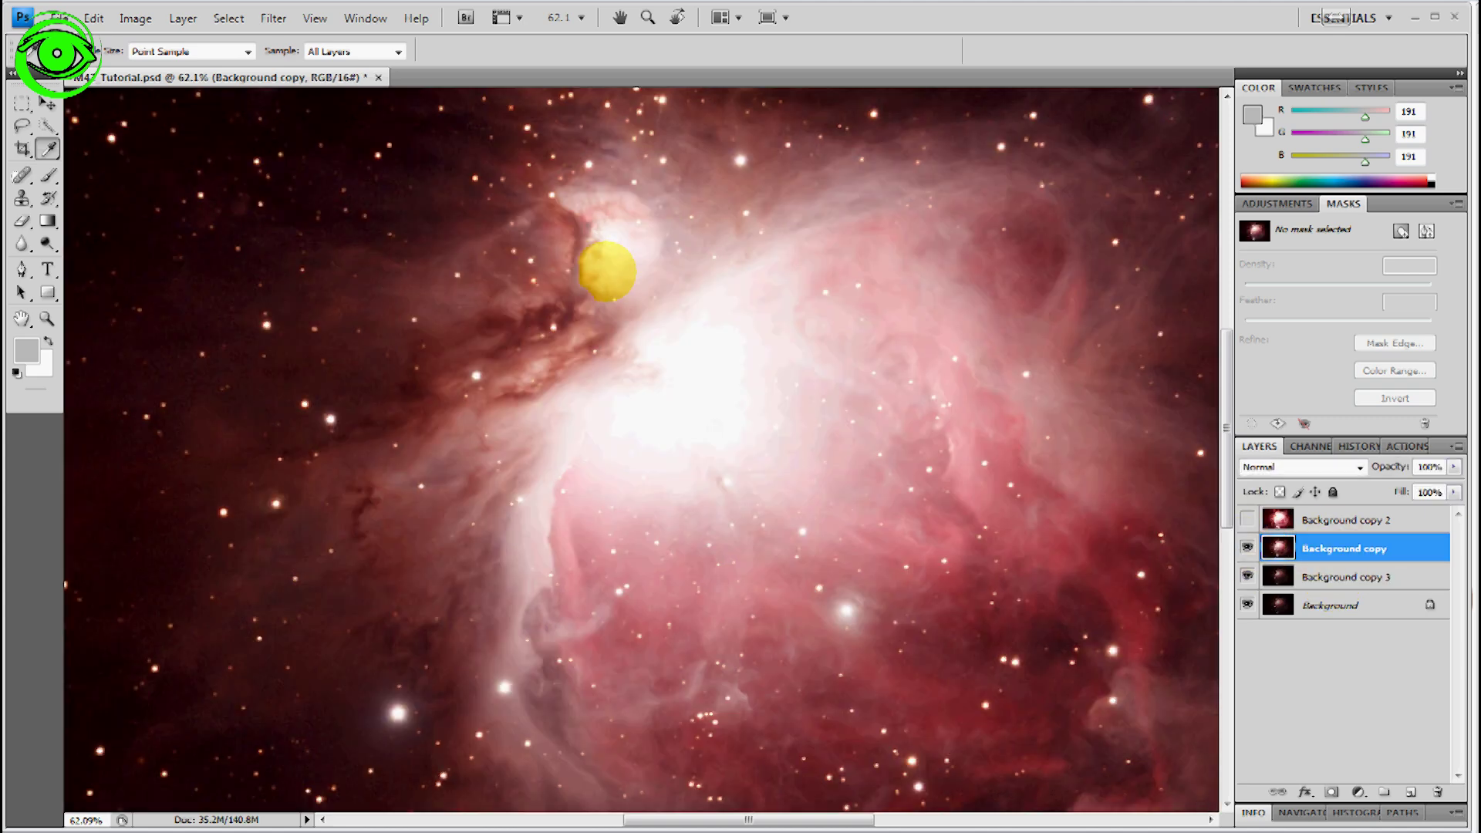
scroll(609, 272, down, 2)
scroll(609, 271, down, 2)
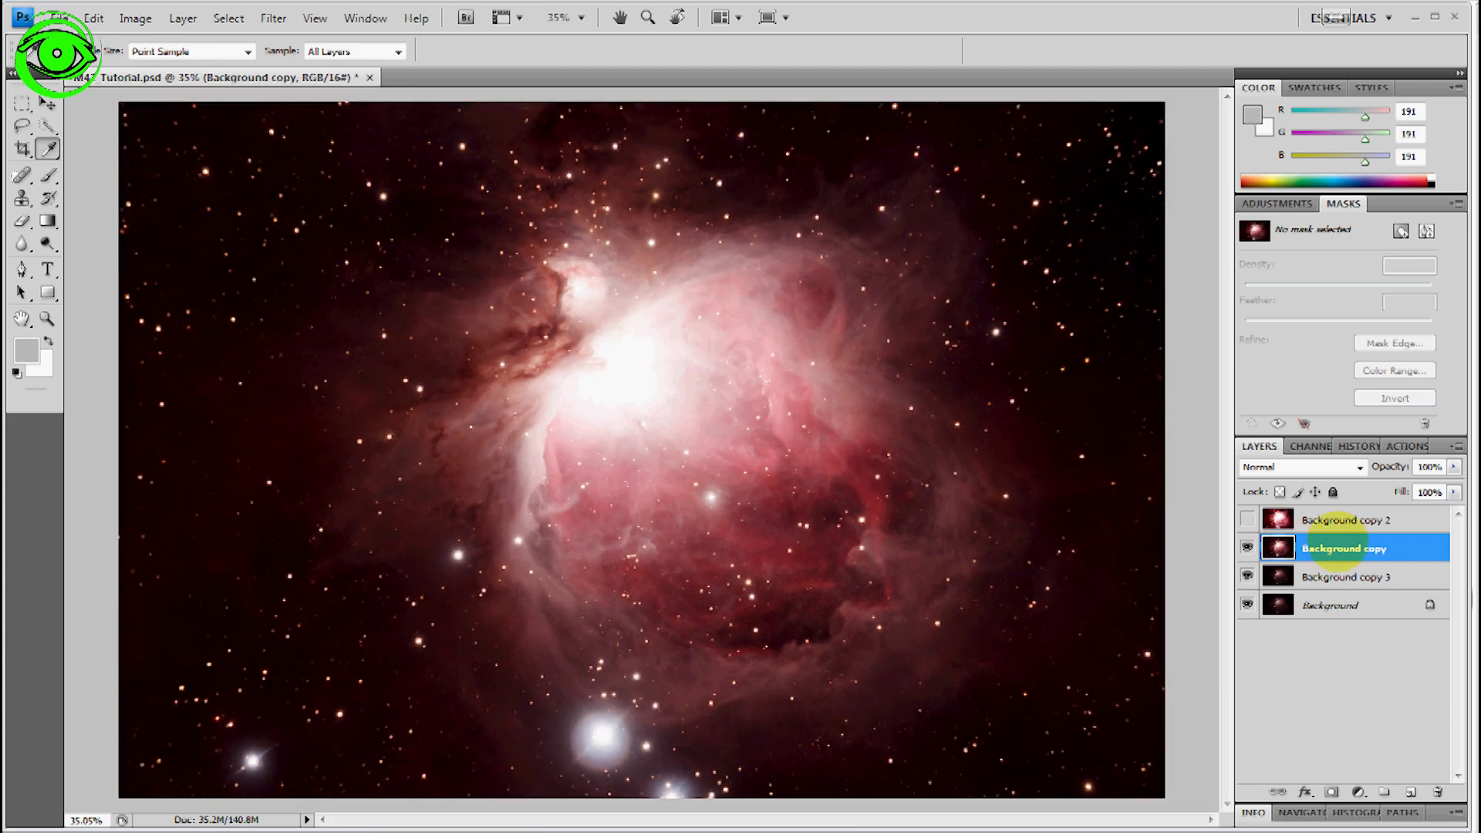
click(183, 17)
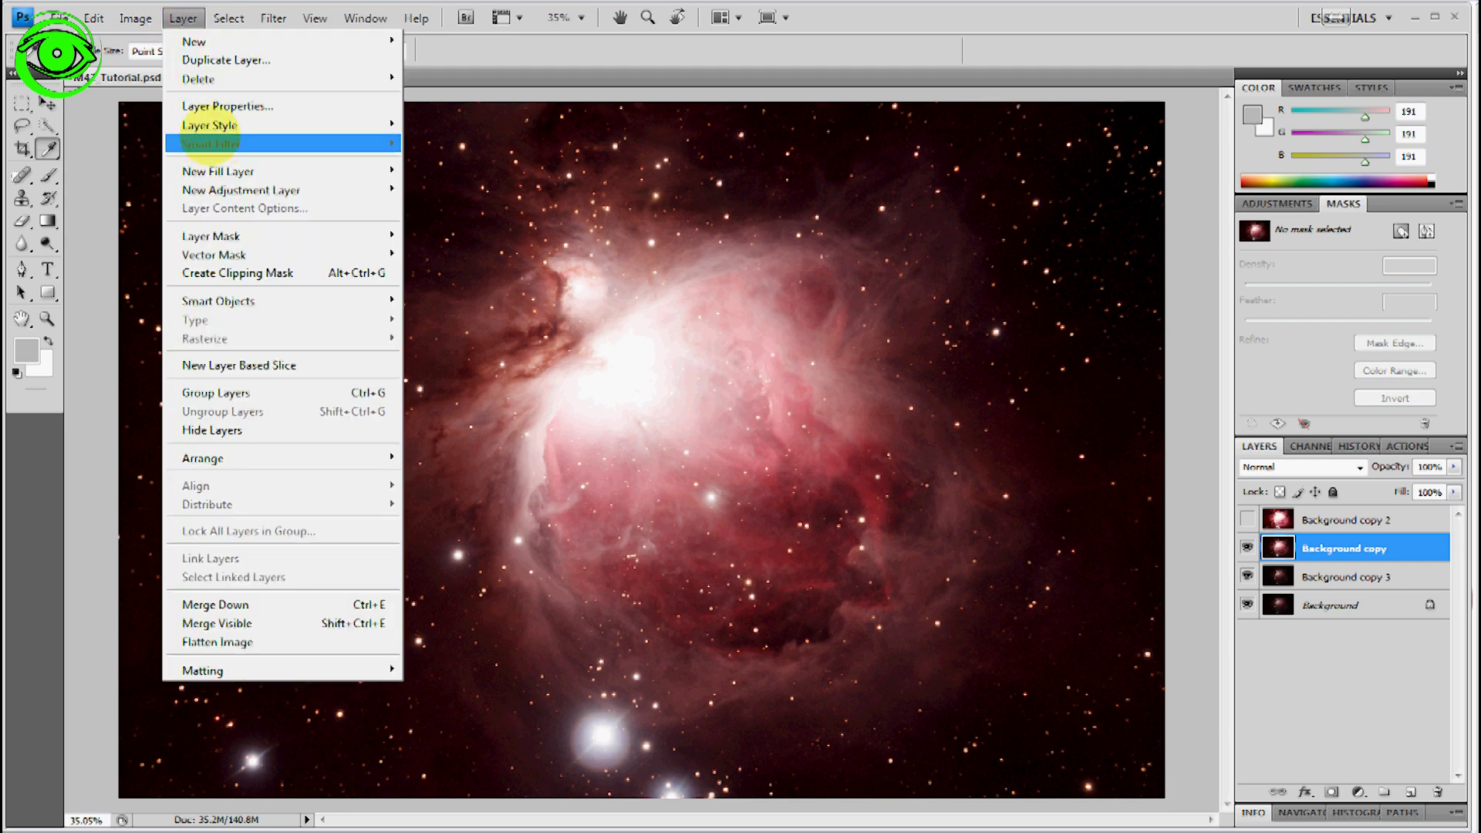
mouse_move(251, 232)
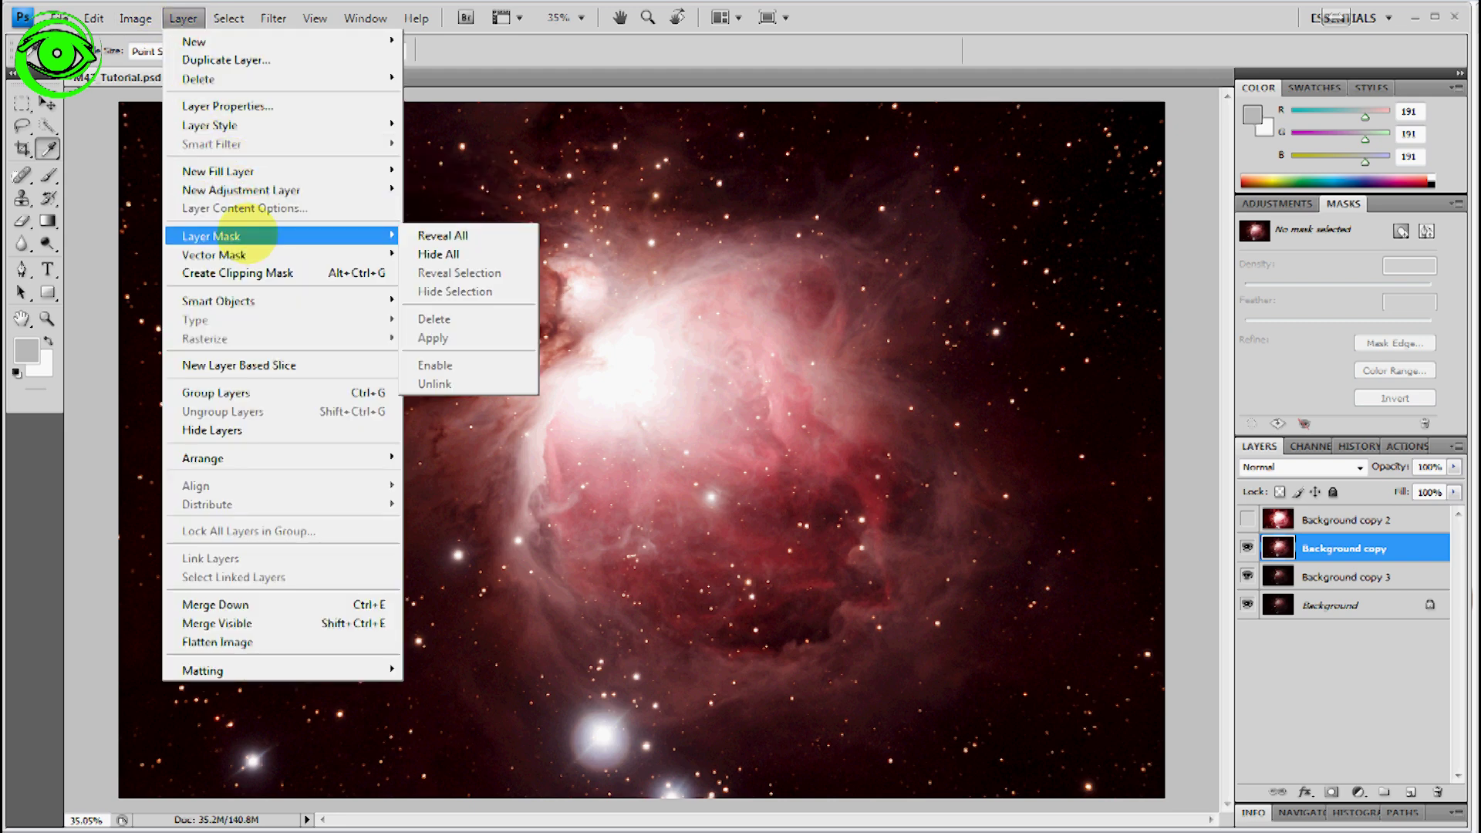
click(463, 236)
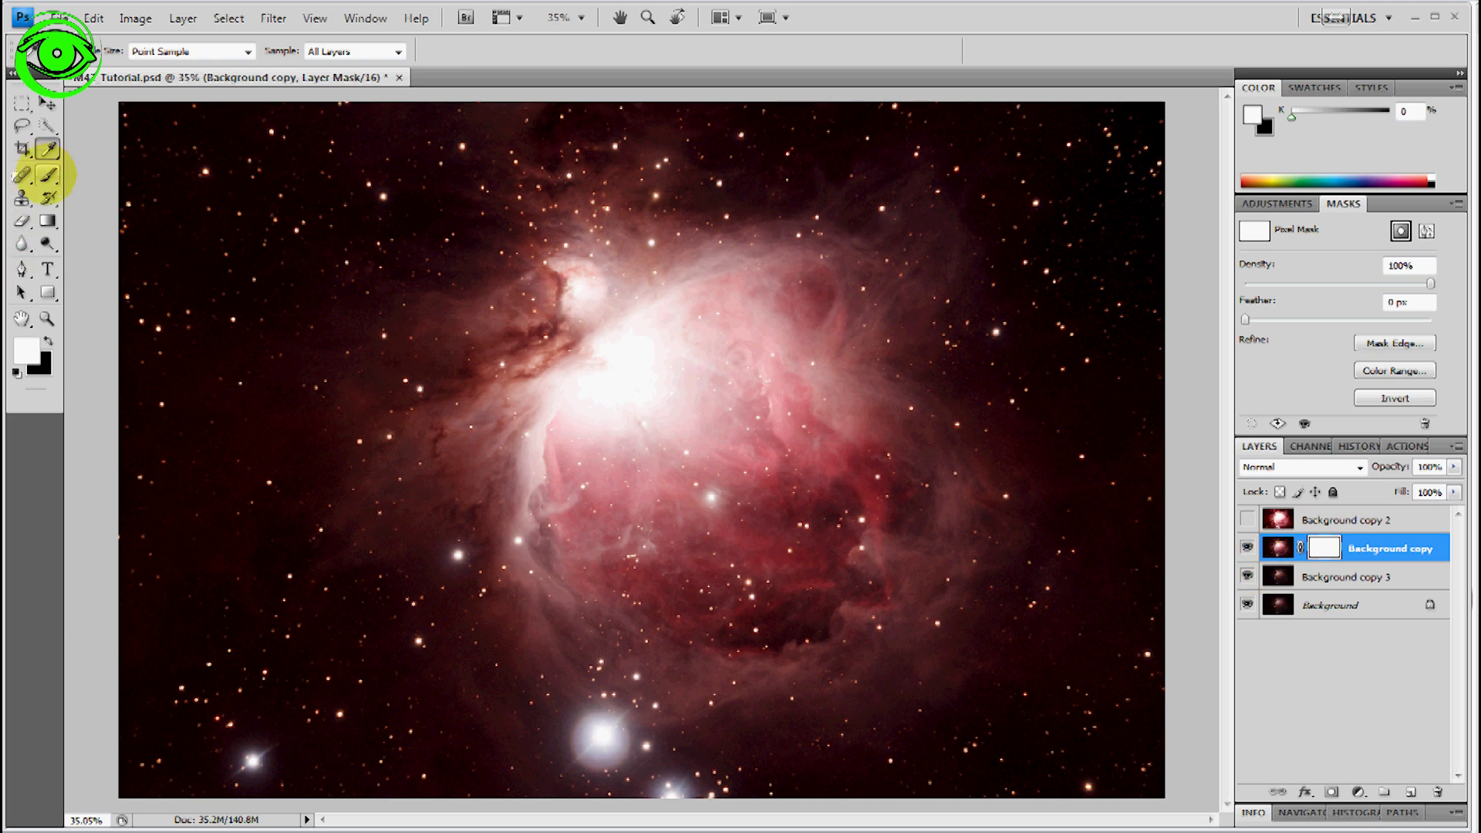
Step: Set up the Brush tool with black as the foreground color and a larger brush size for painting on the mask
click(48, 175)
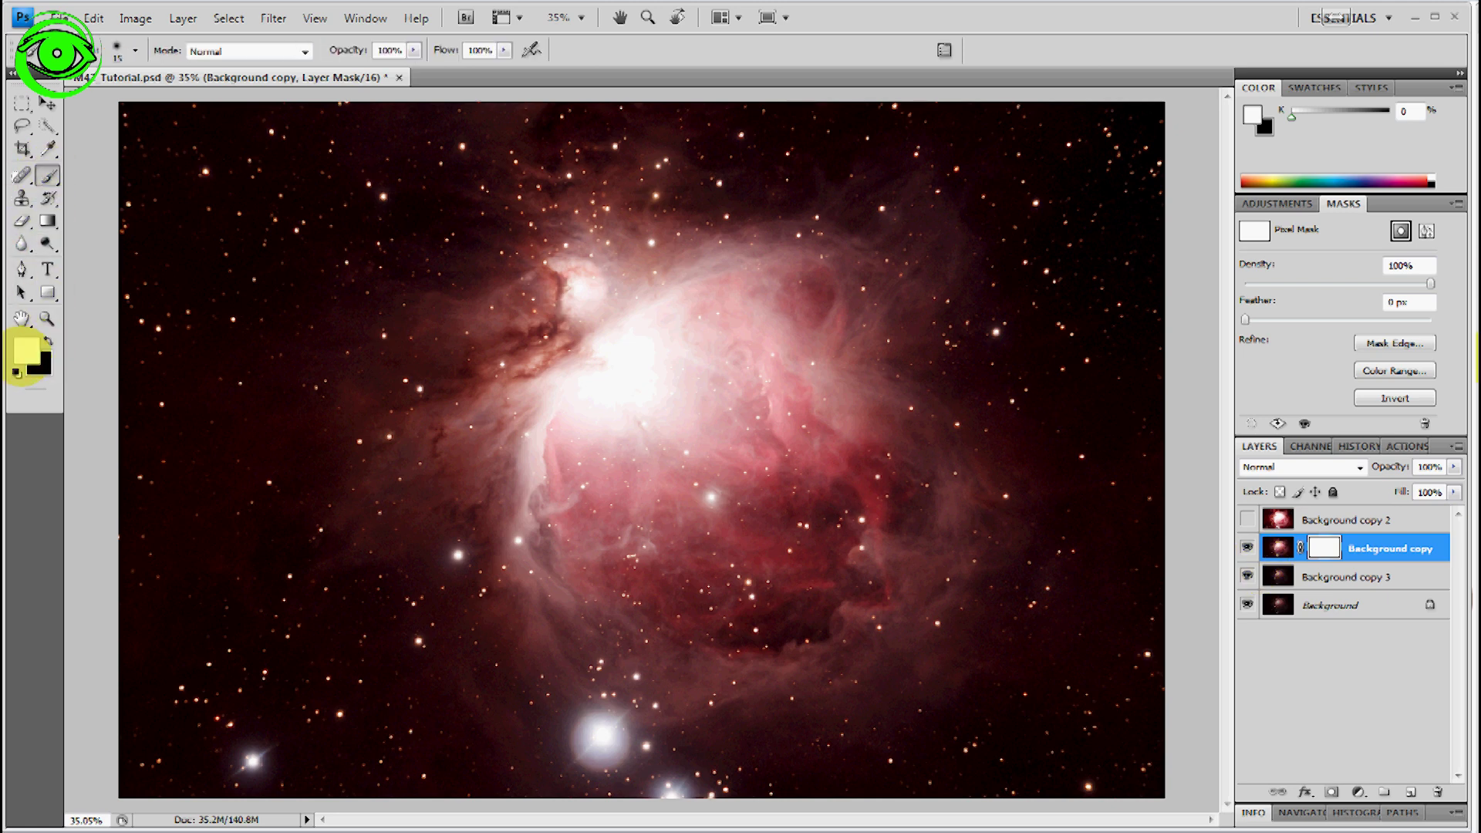
click(48, 340)
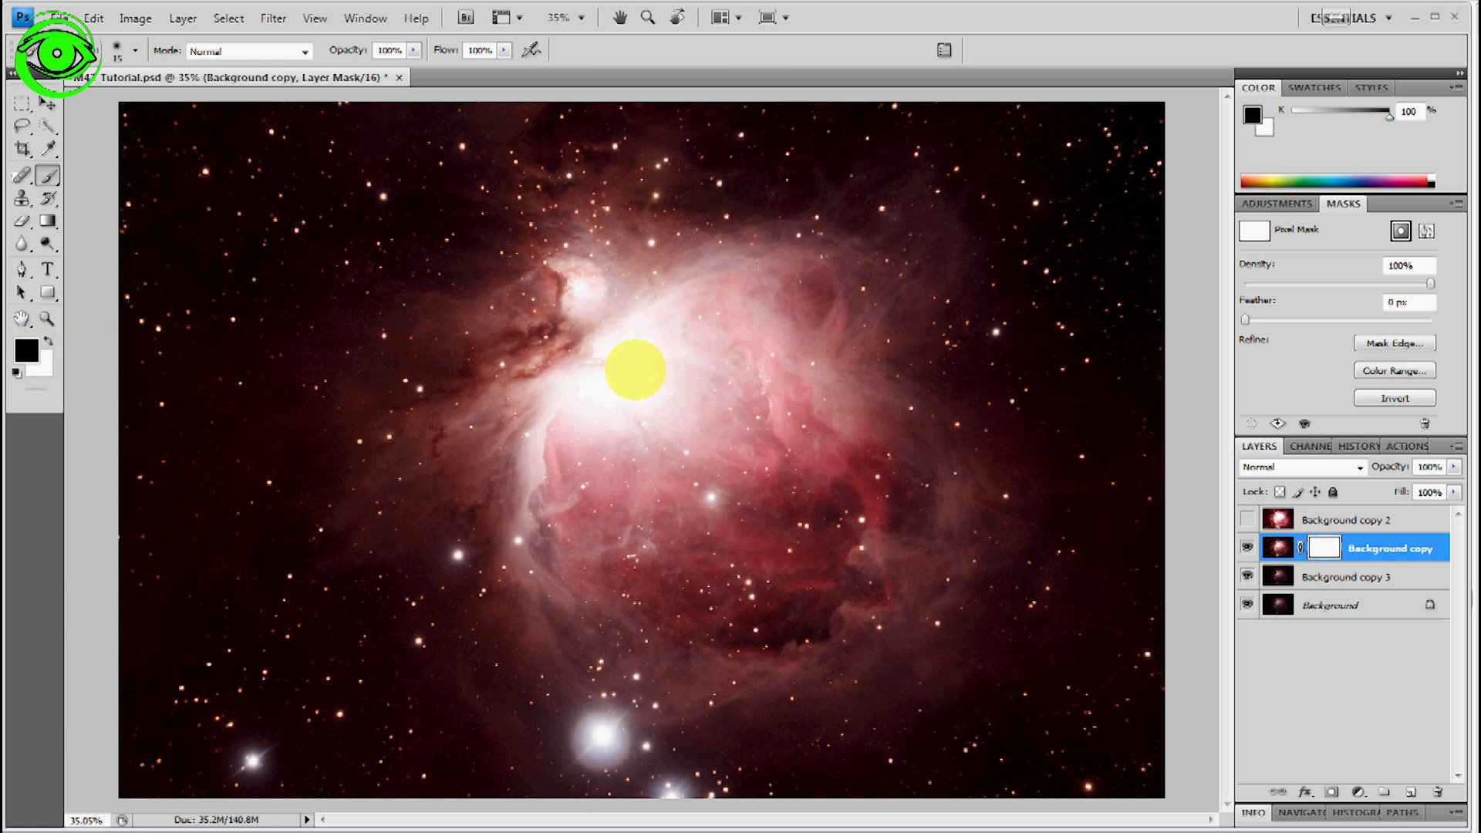
key(bracketleft)
key(bracketleft)
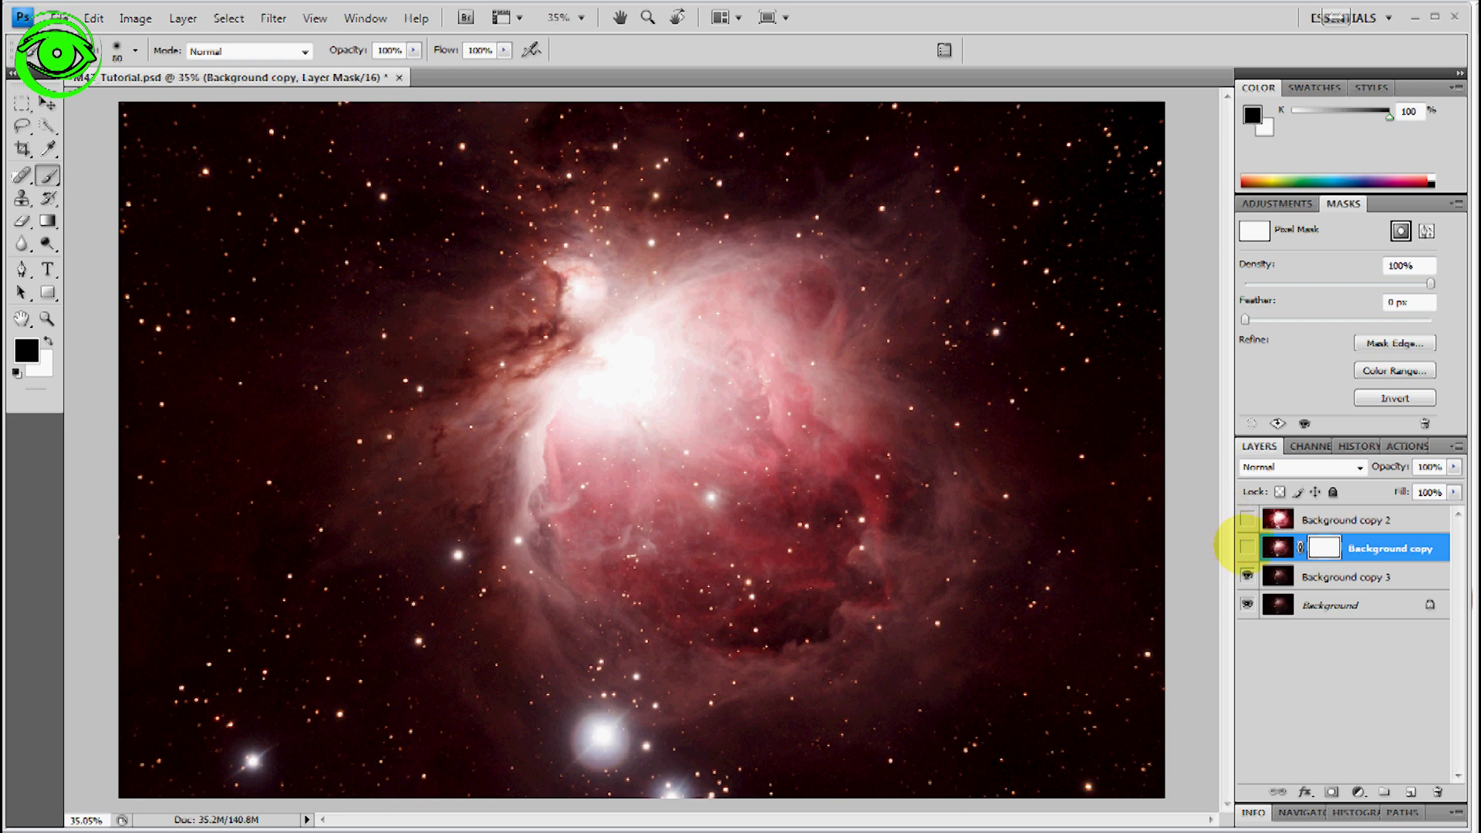
Step: Toggle the masked Background copy layer to check which overexposed areas have more detail in the darker layer beneath
click(1246, 548)
click(1247, 548)
click(1247, 548)
click(1247, 548)
click(1247, 547)
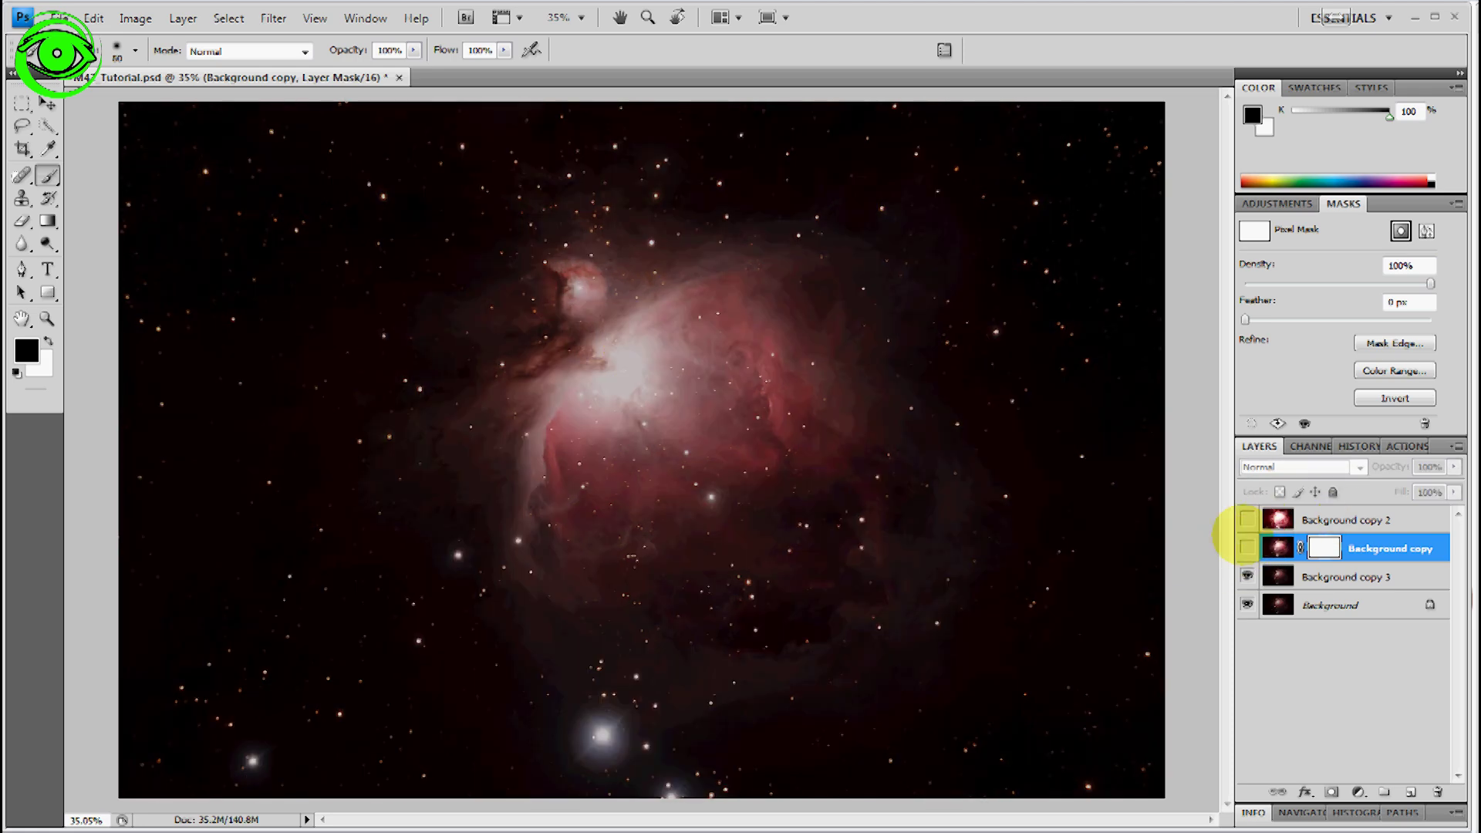
click(1247, 548)
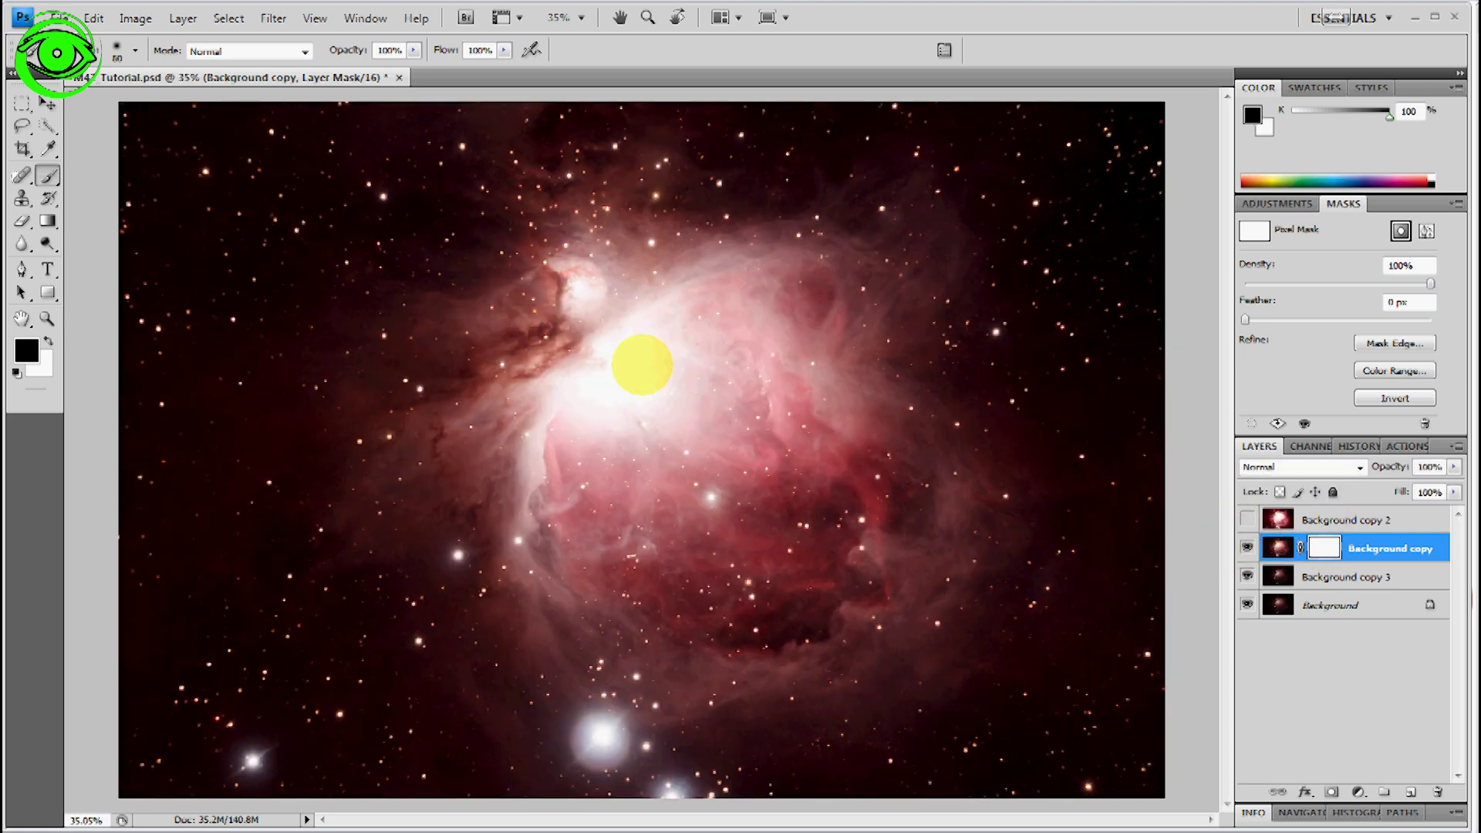
Step: Paint black on the Background copy mask over the blown-out core, the small nebula above it and the bright edge below the core
mouse_move(632, 345)
mouse_down()
mouse_move(616, 374)
mouse_move(628, 348)
mouse_move(597, 351)
mouse_move(638, 376)
mouse_move(611, 397)
mouse_move(651, 366)
mouse_move(653, 395)
mouse_move(604, 412)
mouse_move(594, 385)
mouse_move(609, 363)
mouse_move(584, 416)
mouse_move(665, 360)
mouse_move(668, 336)
mouse_move(640, 331)
mouse_move(642, 357)
mouse_move(640, 332)
mouse_move(607, 338)
mouse_move(607, 364)
mouse_move(650, 385)
mouse_move(640, 399)
mouse_move(582, 404)
mouse_move(571, 380)
mouse_move(601, 347)
mouse_up()
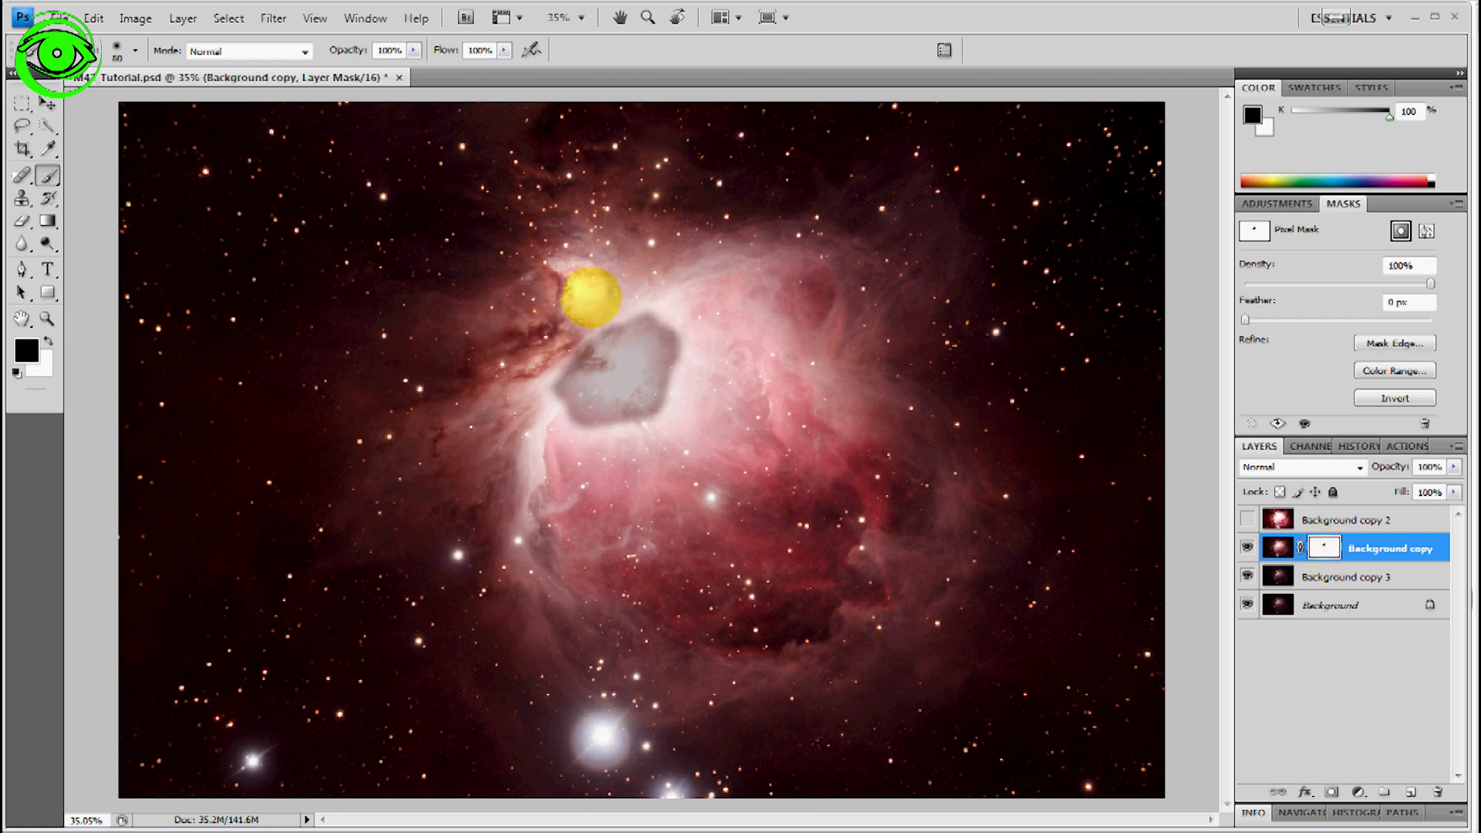
click(587, 287)
mouse_move(579, 271)
mouse_down()
mouse_move(568, 292)
mouse_move(595, 310)
mouse_move(600, 281)
mouse_up()
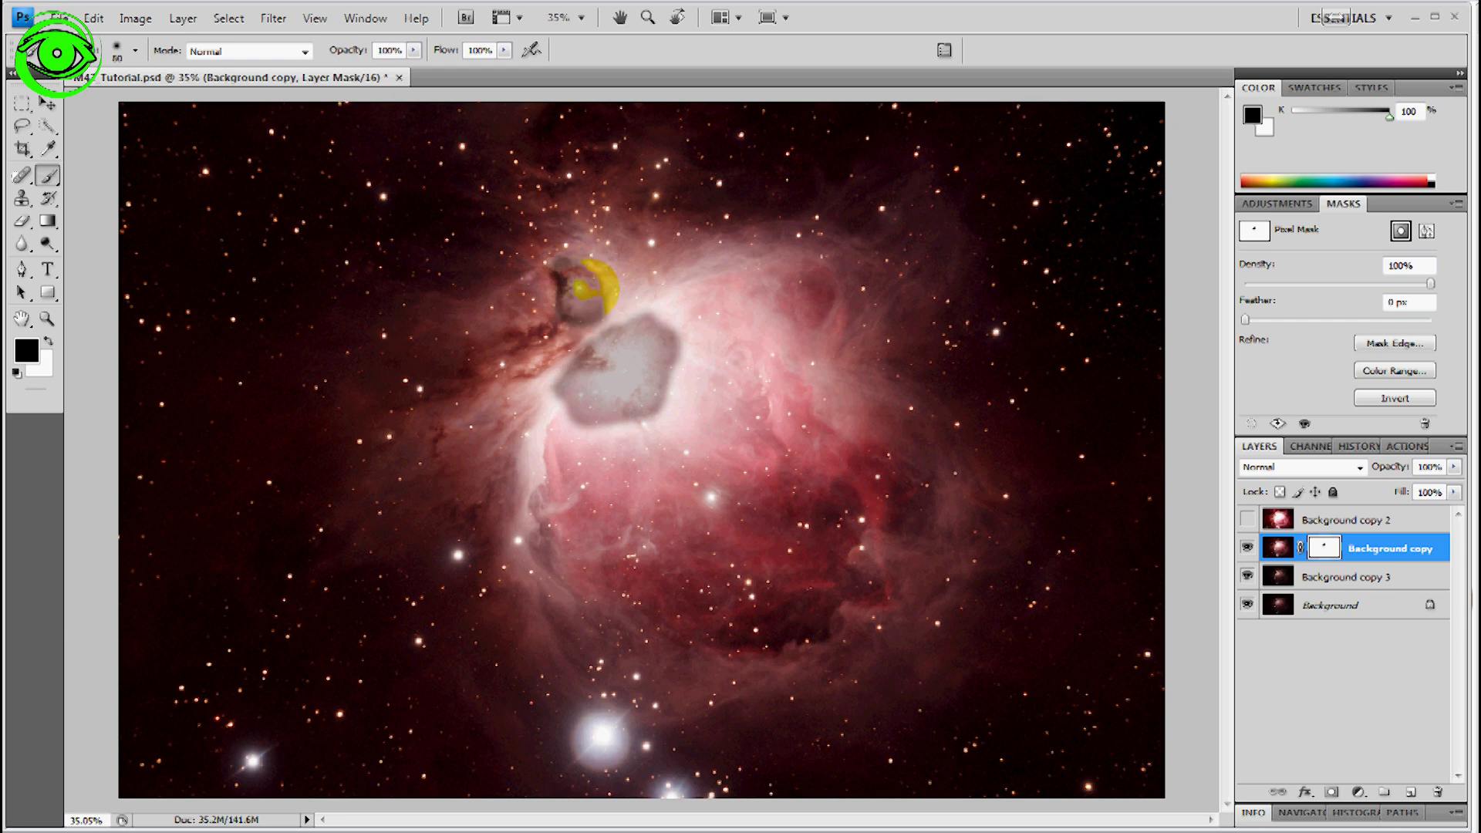
mouse_move(569, 370)
mouse_down()
mouse_move(547, 465)
mouse_move(554, 399)
mouse_move(571, 451)
mouse_move(600, 430)
mouse_move(571, 432)
mouse_move(662, 420)
mouse_move(690, 352)
mouse_move(660, 318)
mouse_move(684, 379)
mouse_move(673, 384)
mouse_move(696, 404)
mouse_move(709, 354)
mouse_move(664, 308)
mouse_move(618, 321)
mouse_move(539, 389)
mouse_move(535, 469)
mouse_up()
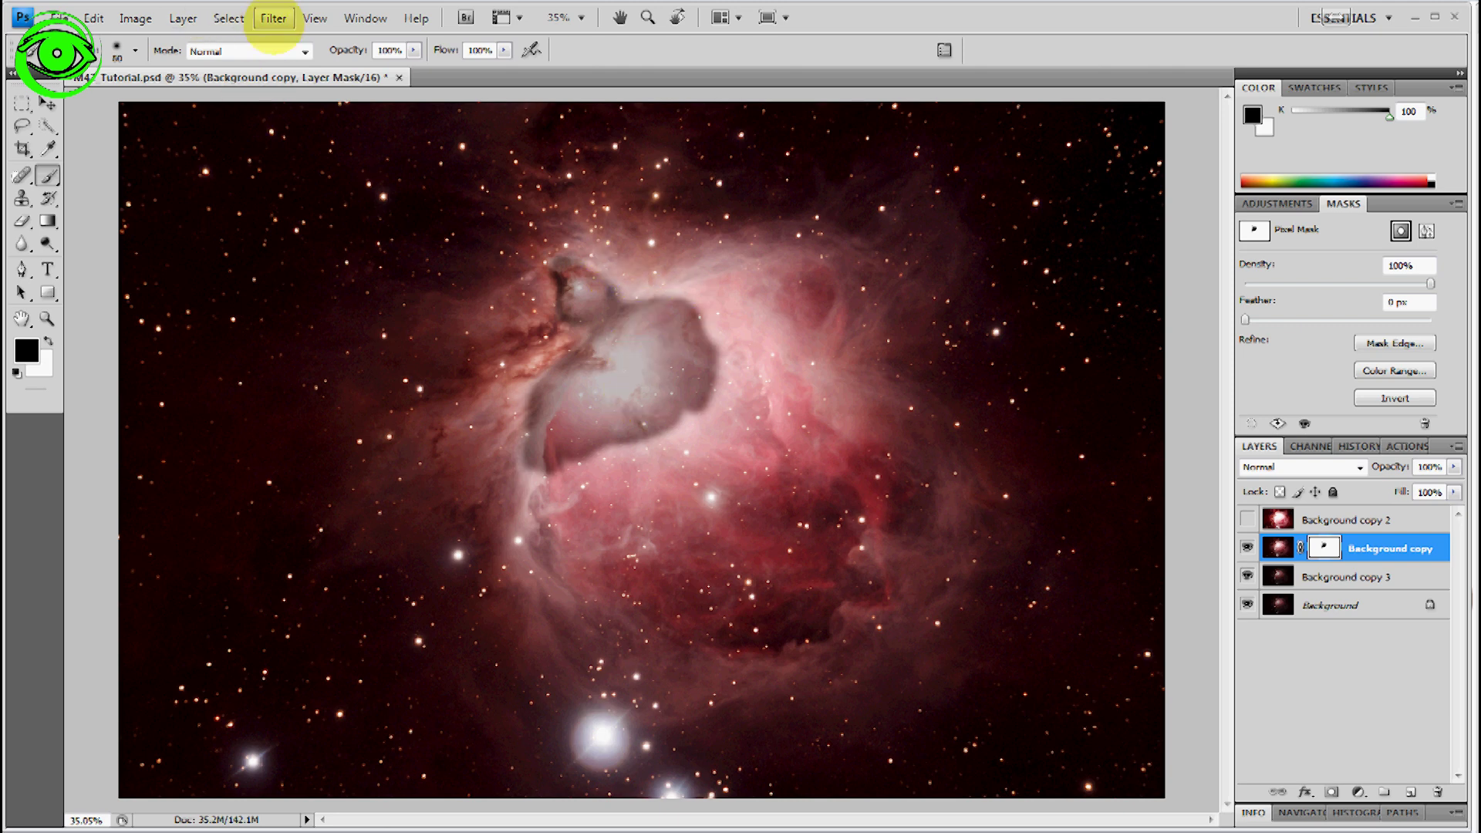
Step: Apply a Gaussian Blur with a radius of 129.3 pixels to the Background copy layer mask, judging it on a zoomed-out preview
click(273, 19)
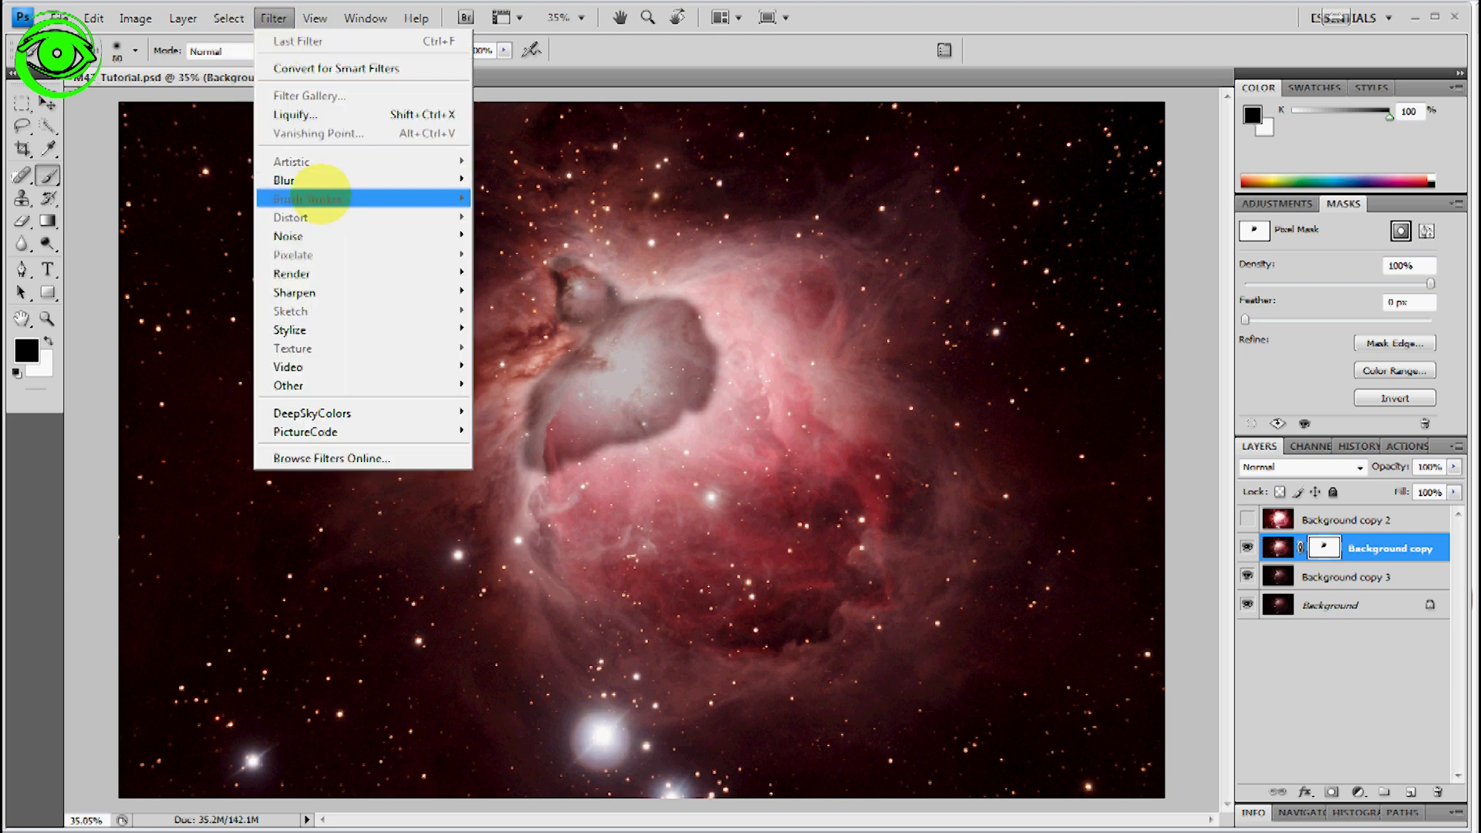
mouse_move(429, 180)
click(570, 254)
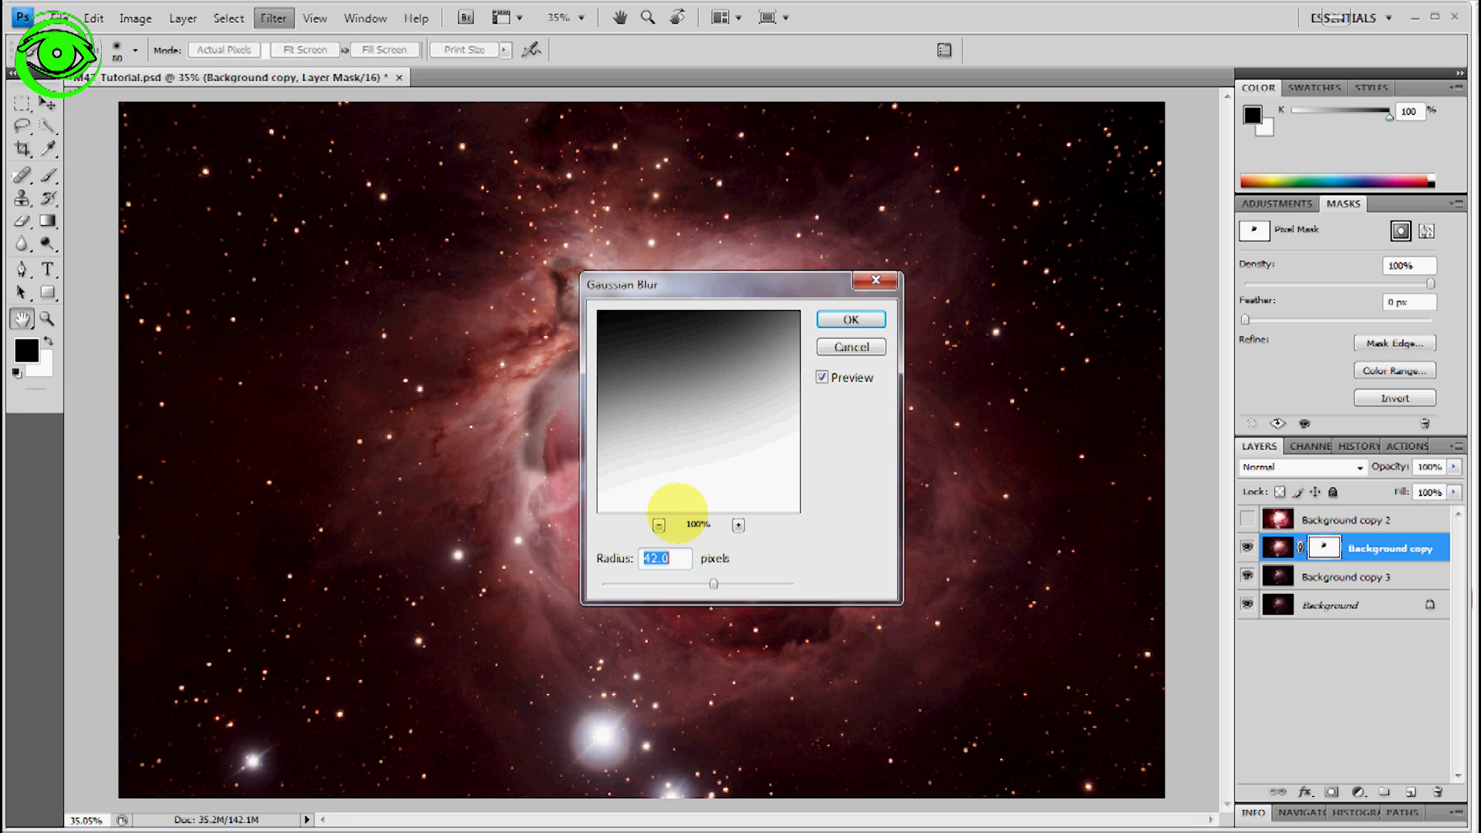
click(657, 525)
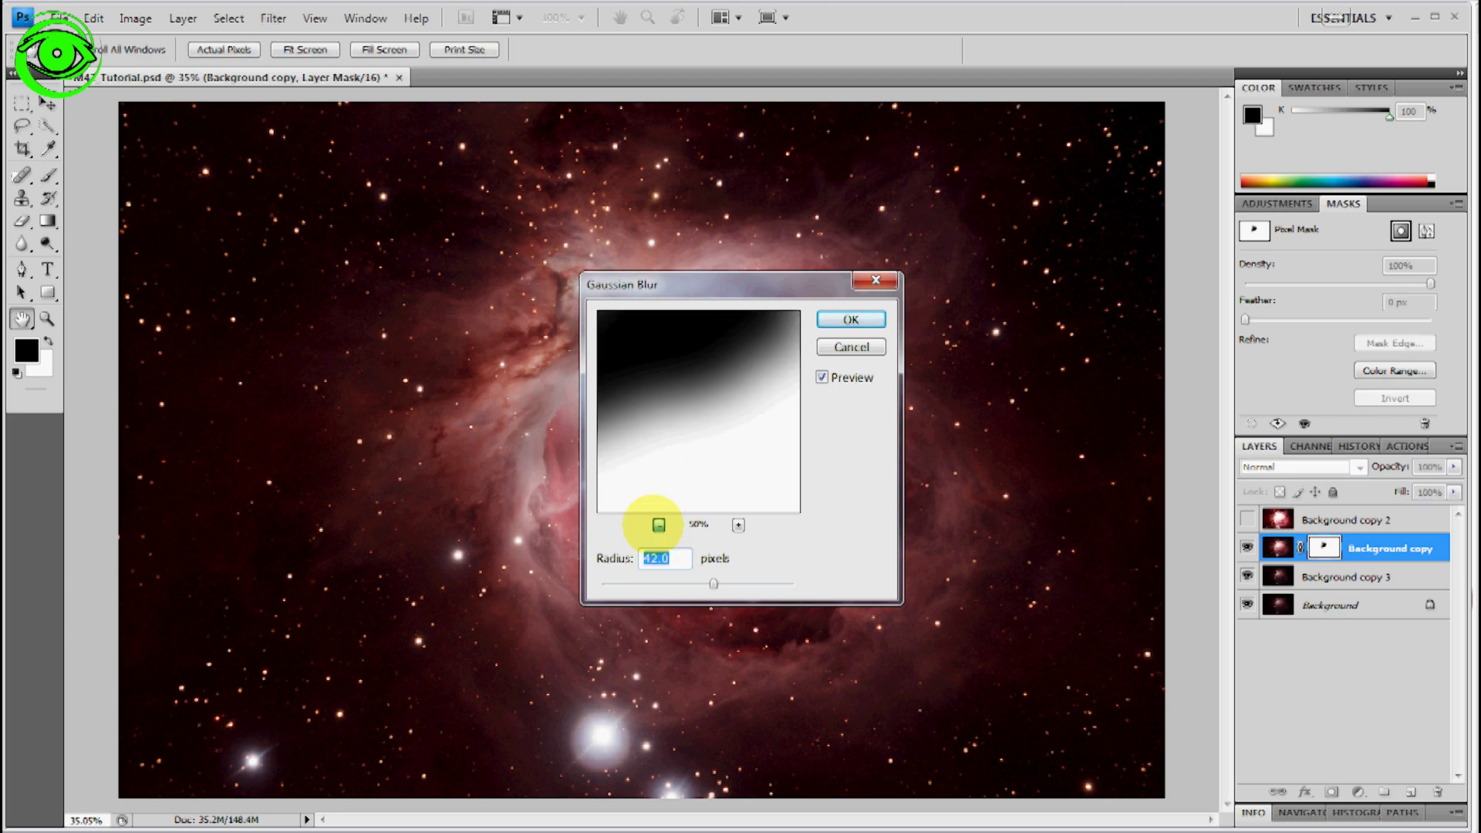
click(658, 524)
click(657, 524)
drag(724, 281, 1063, 141)
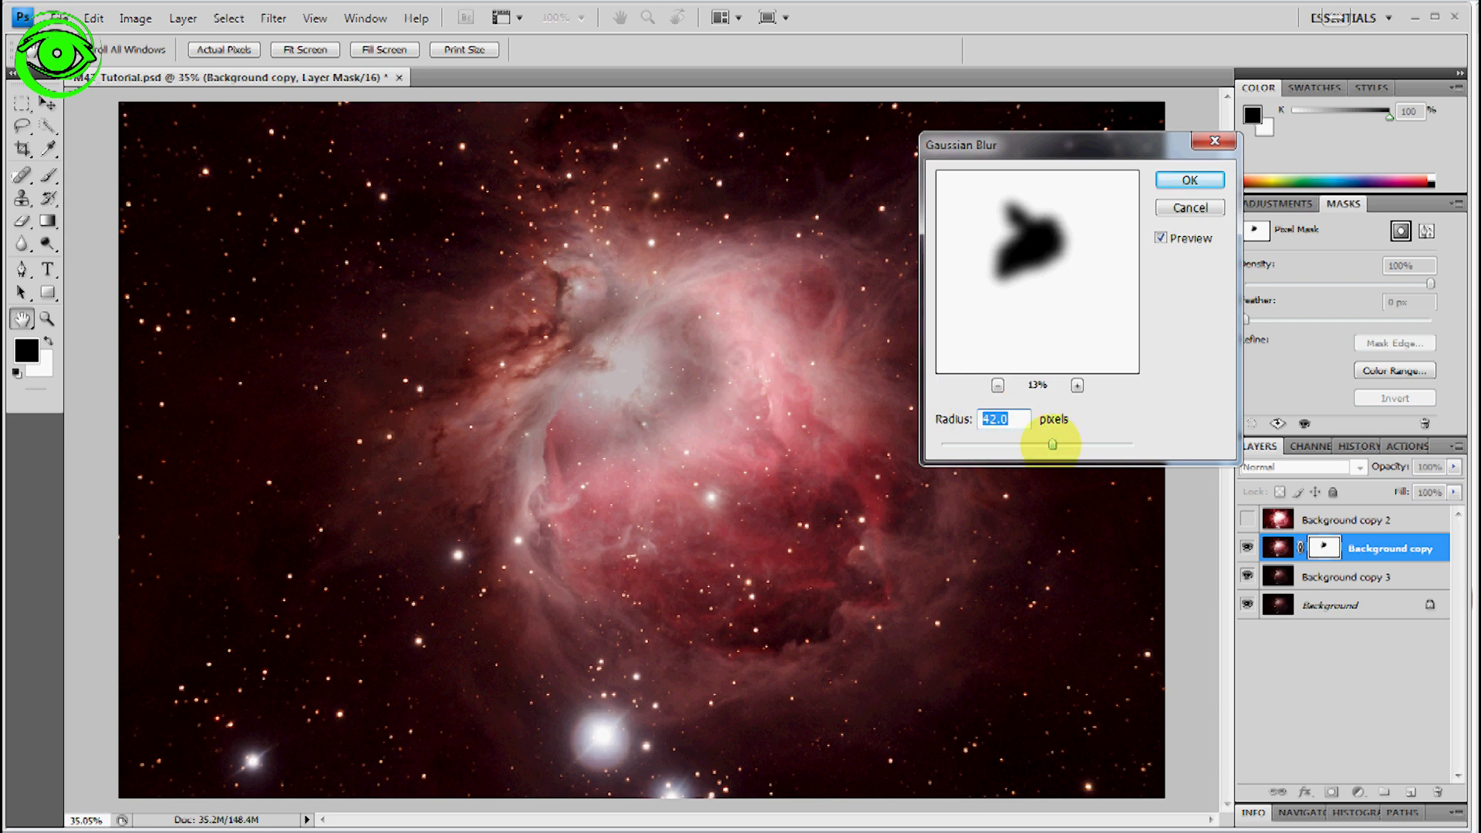
drag(1051, 445, 1119, 444)
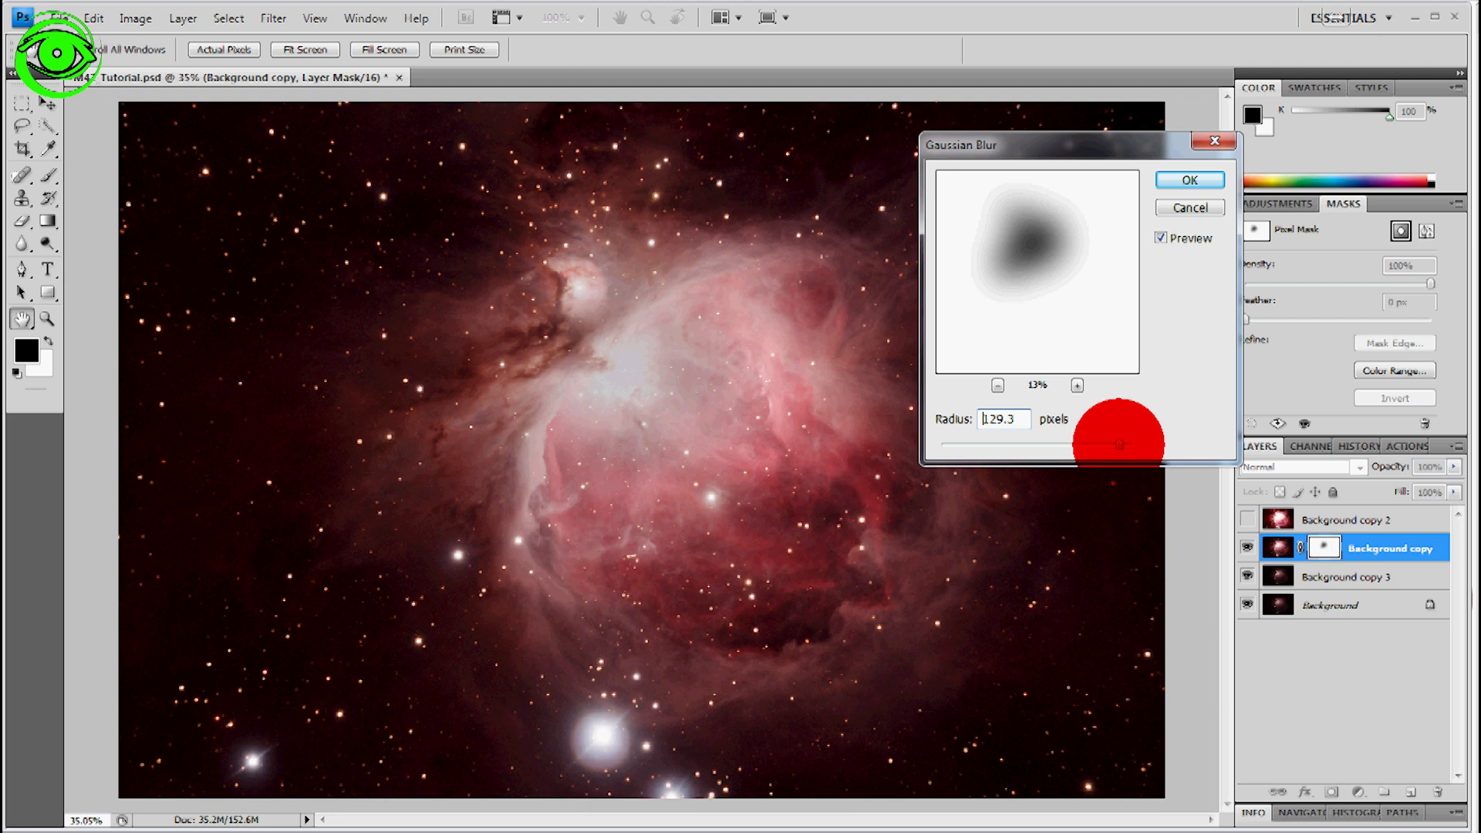
drag(1119, 444, 1120, 444)
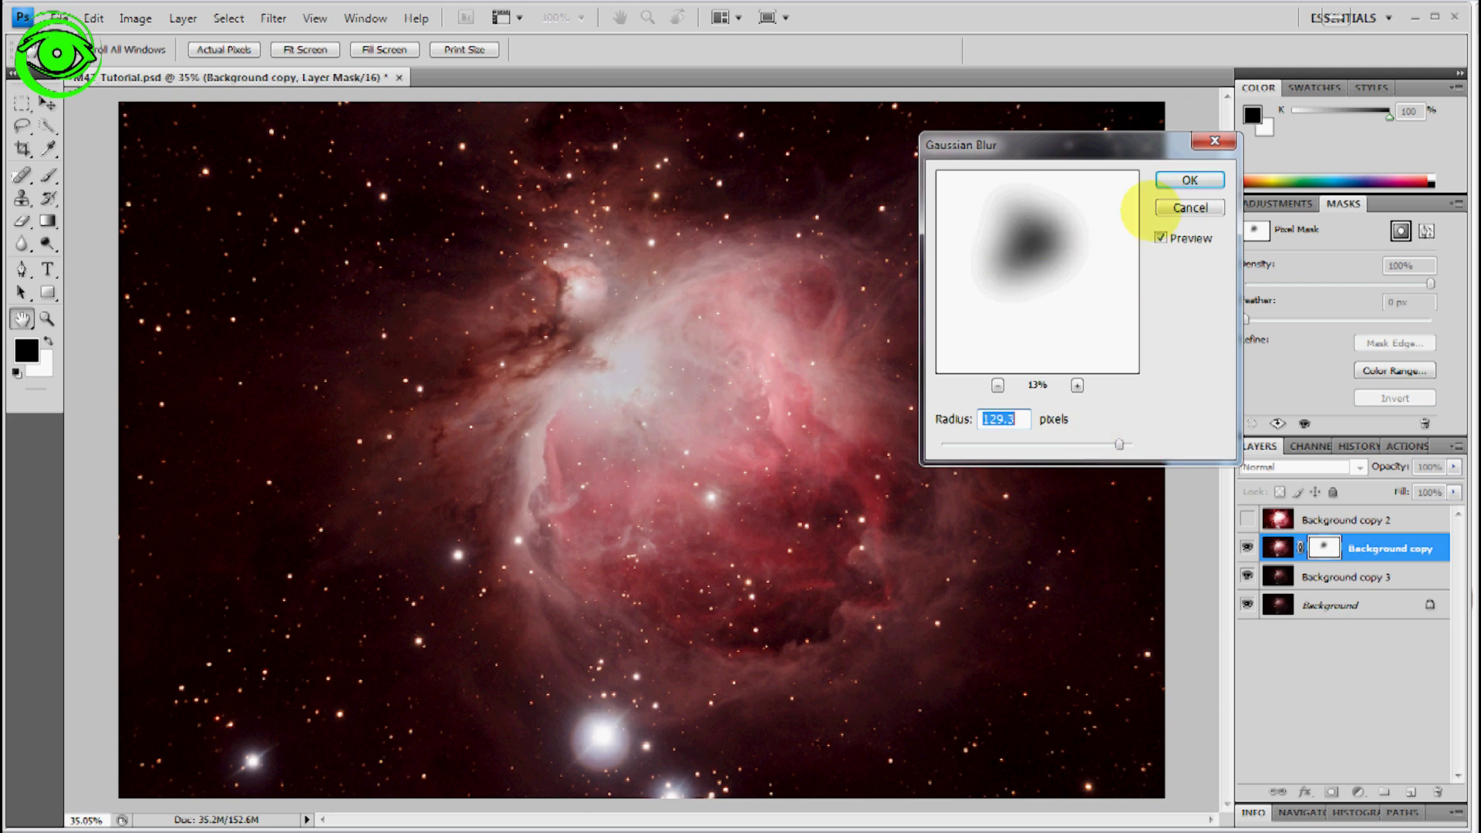
click(1189, 179)
key(b)
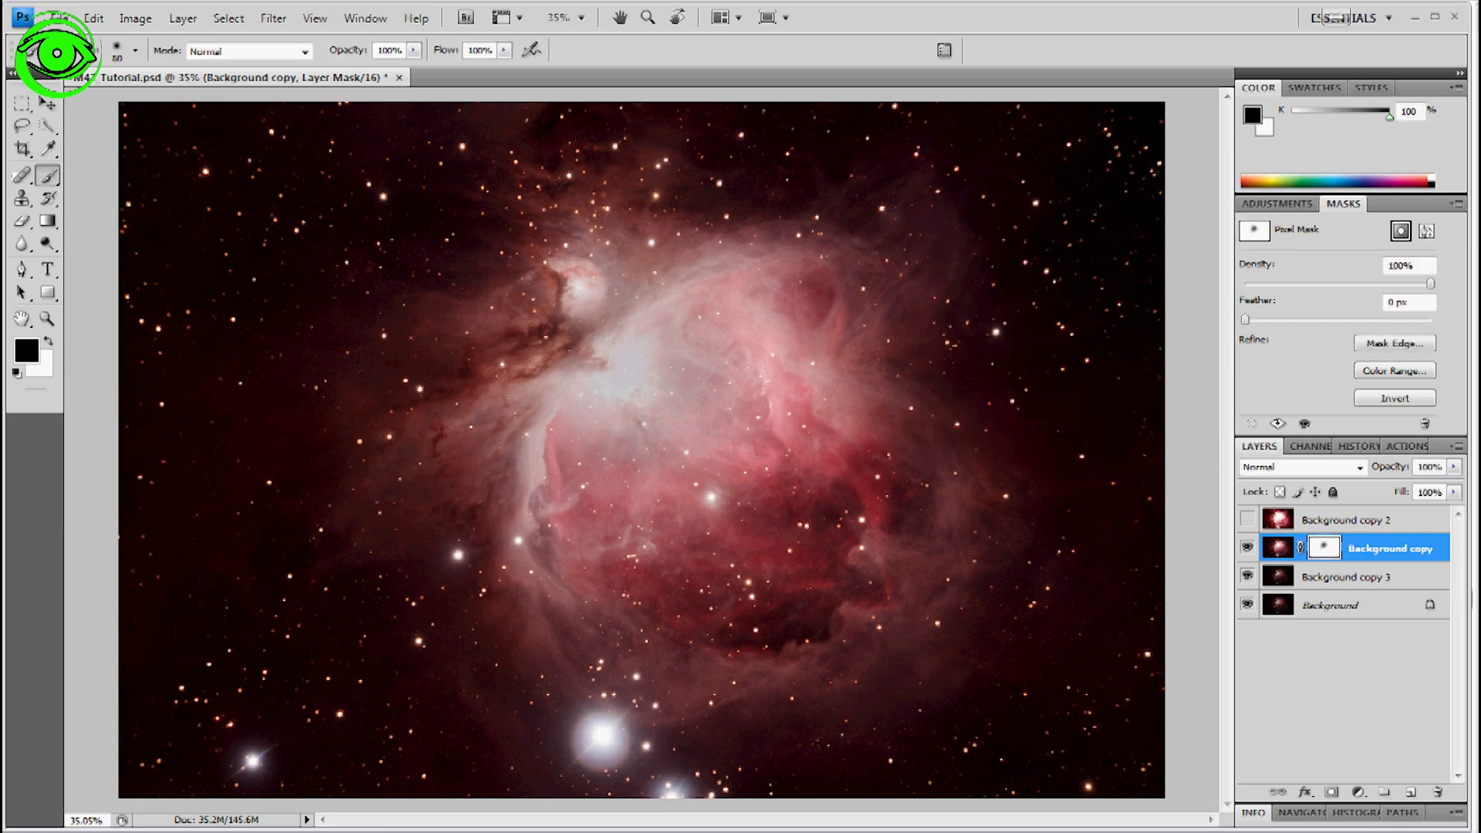
Step: Inspect the blended nebula core at actual pixels, then at a reduced magnification
click(314, 18)
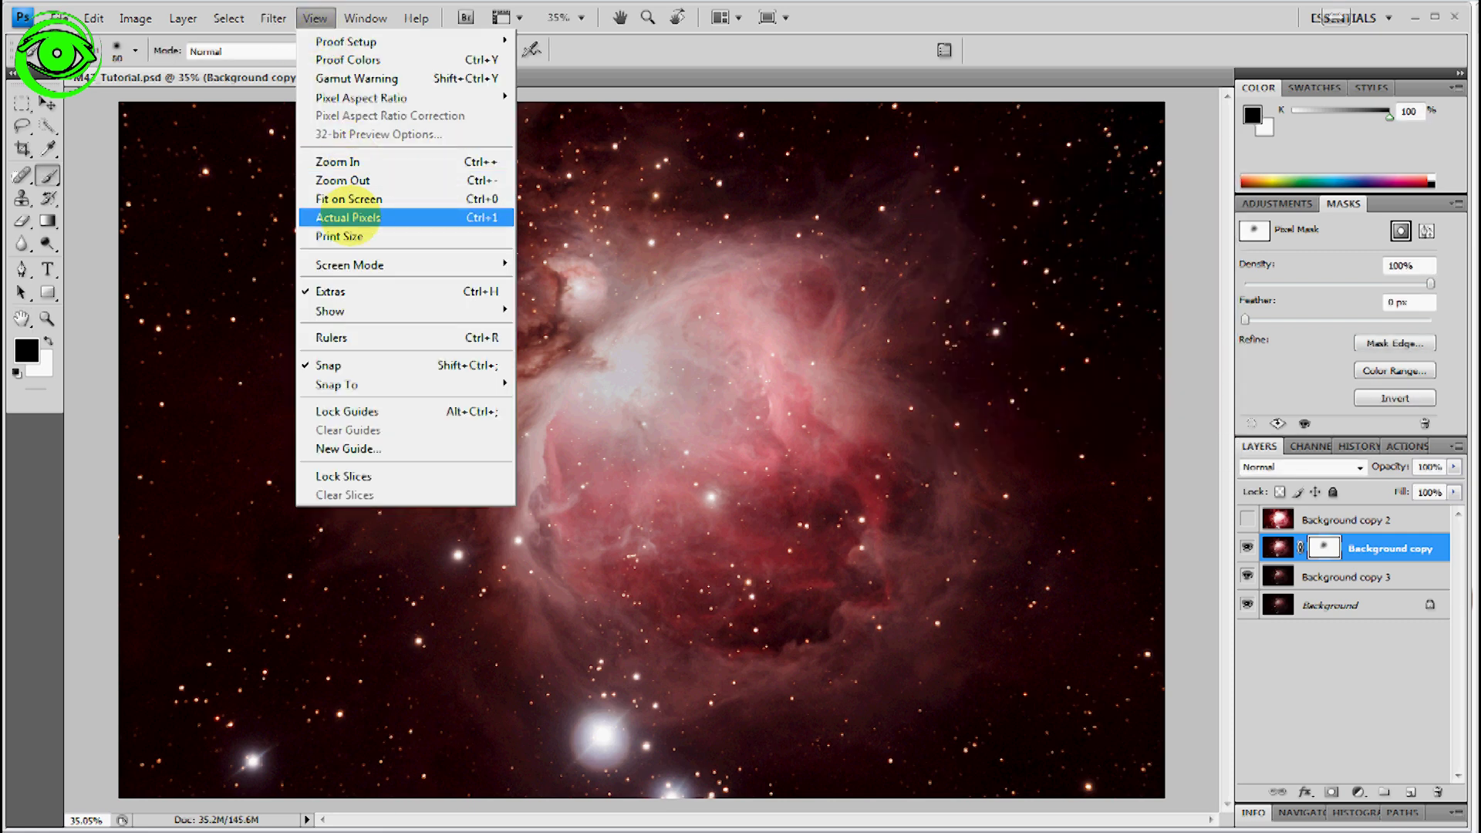
click(347, 217)
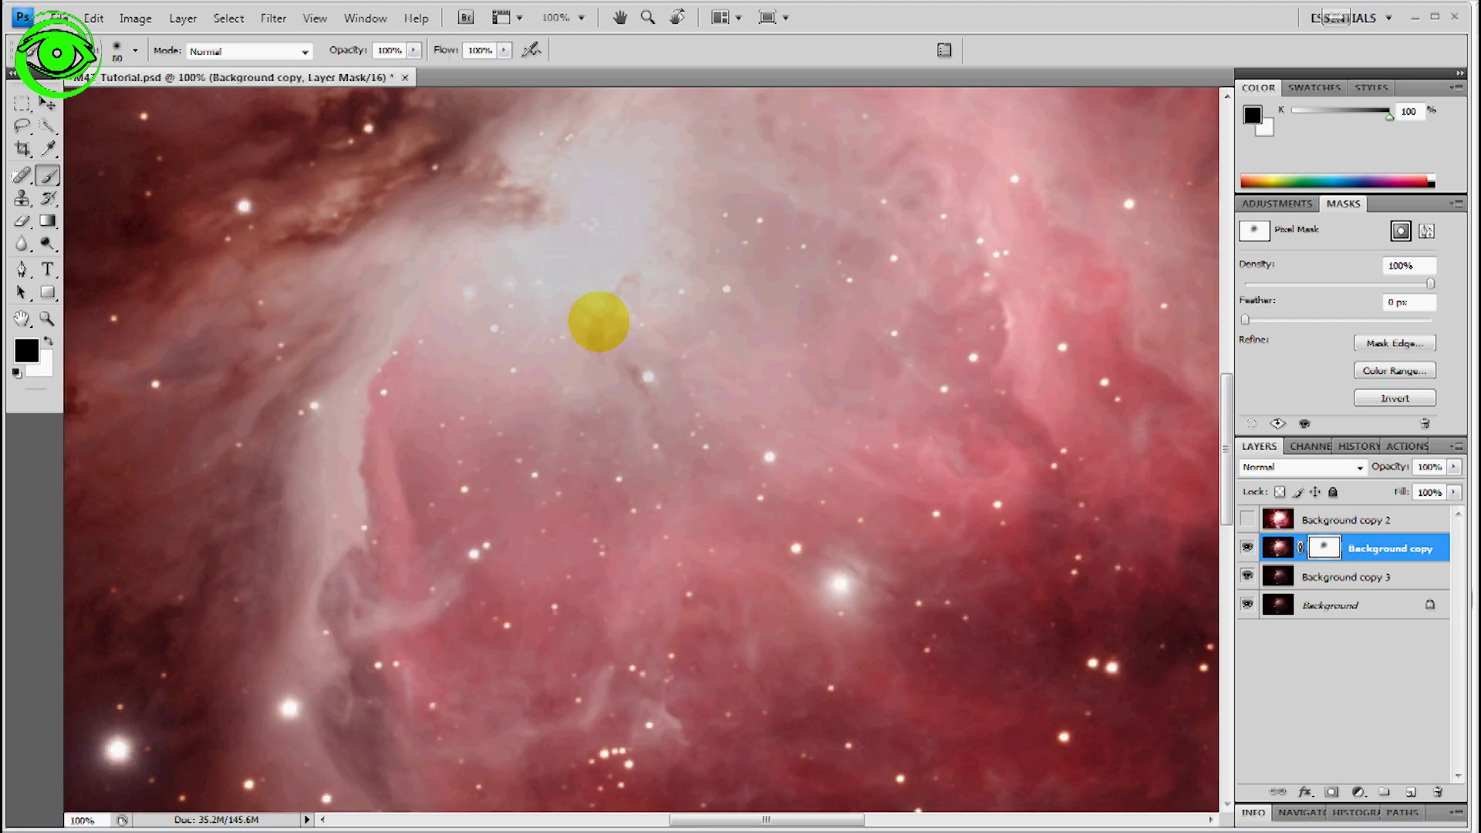
scroll(568, 328, down, 5)
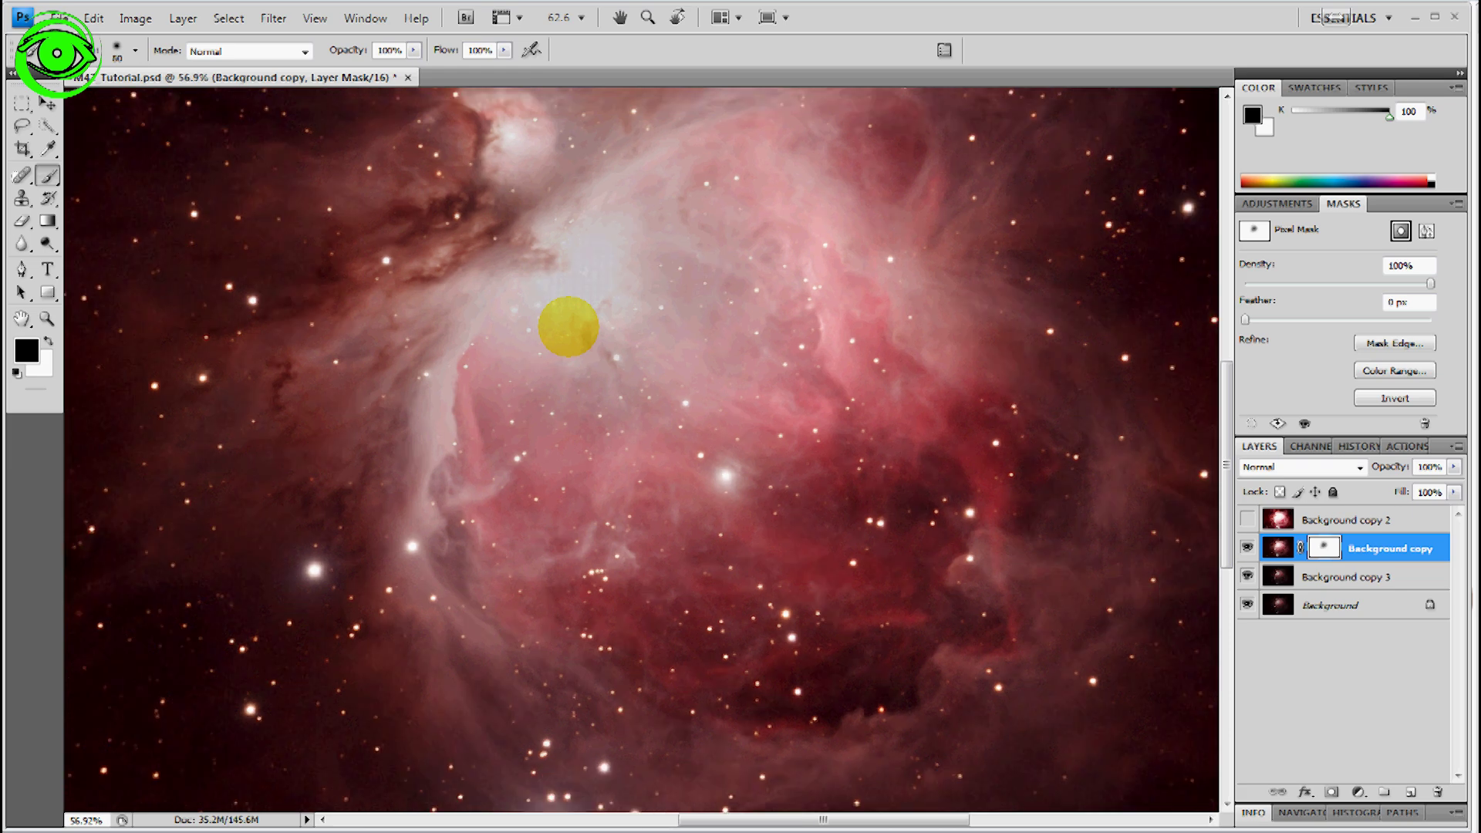
scroll(720, 383, up, 1)
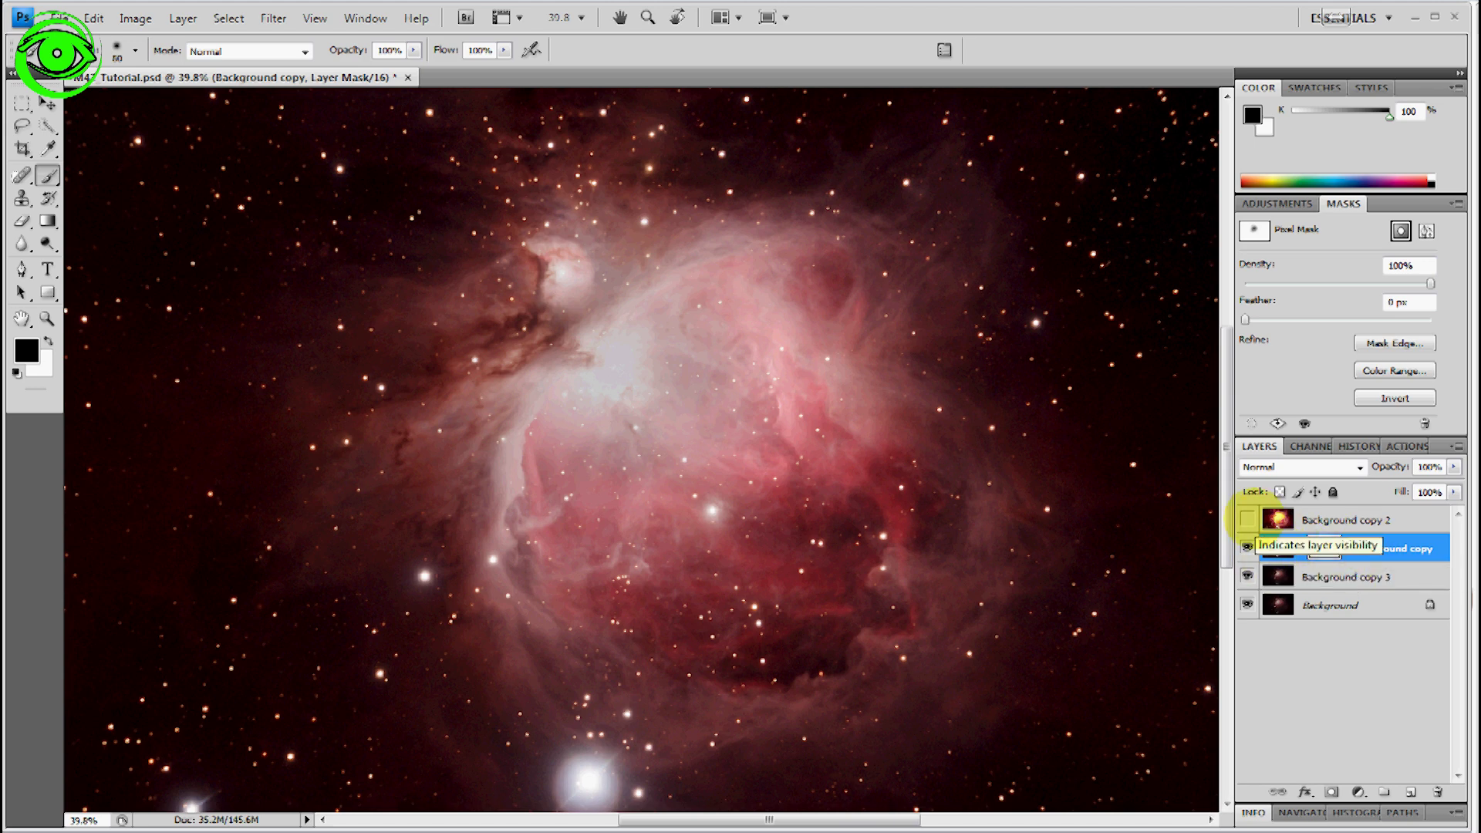
Step: Toggle the Background copy 2 layer on and off to compare its faint outer detail with the blended layers below
click(1247, 520)
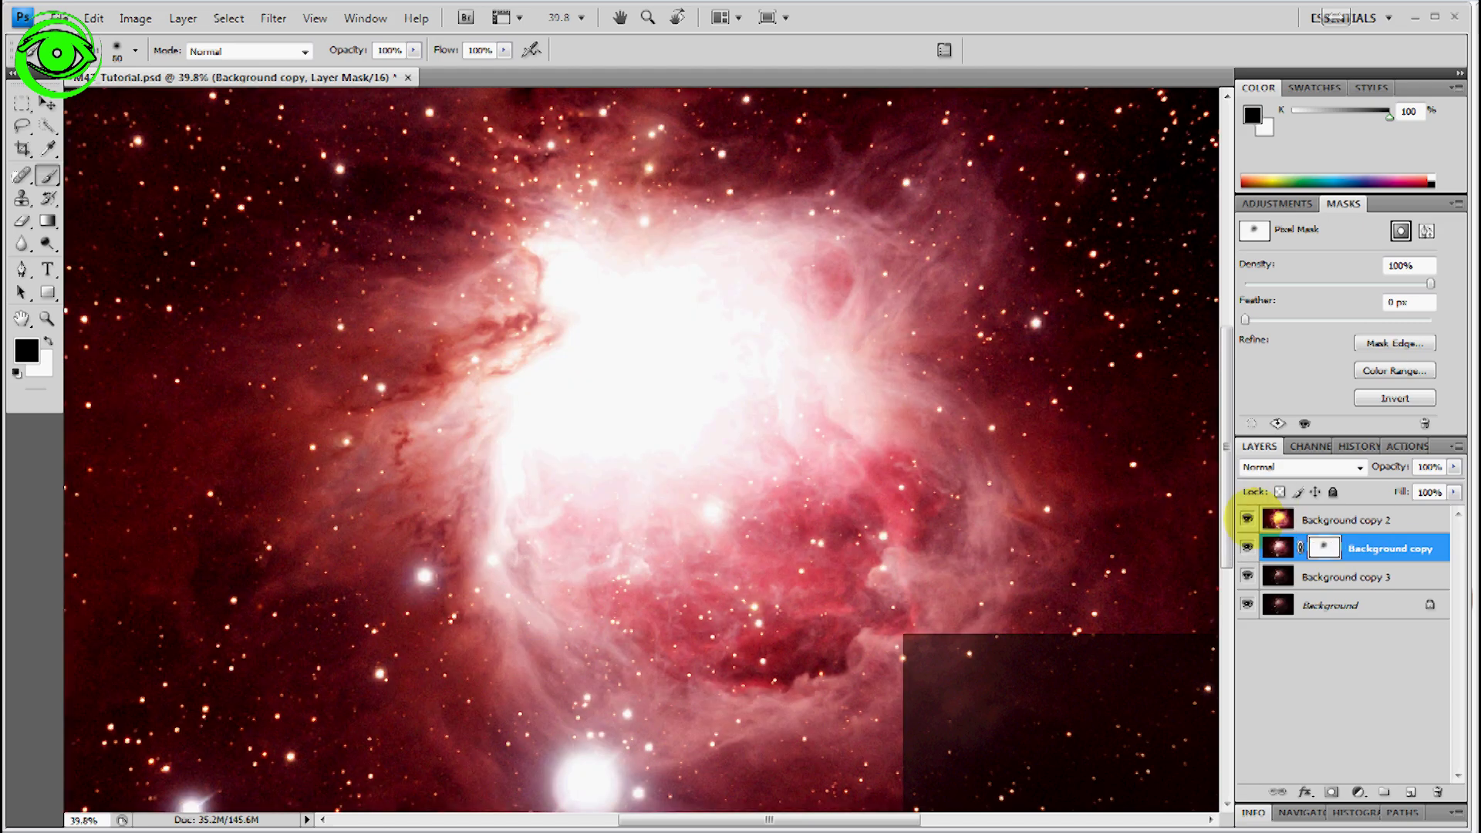
click(1247, 519)
click(1247, 520)
click(1247, 520)
click(1248, 519)
click(1247, 519)
click(1247, 519)
click(1247, 519)
click(1247, 519)
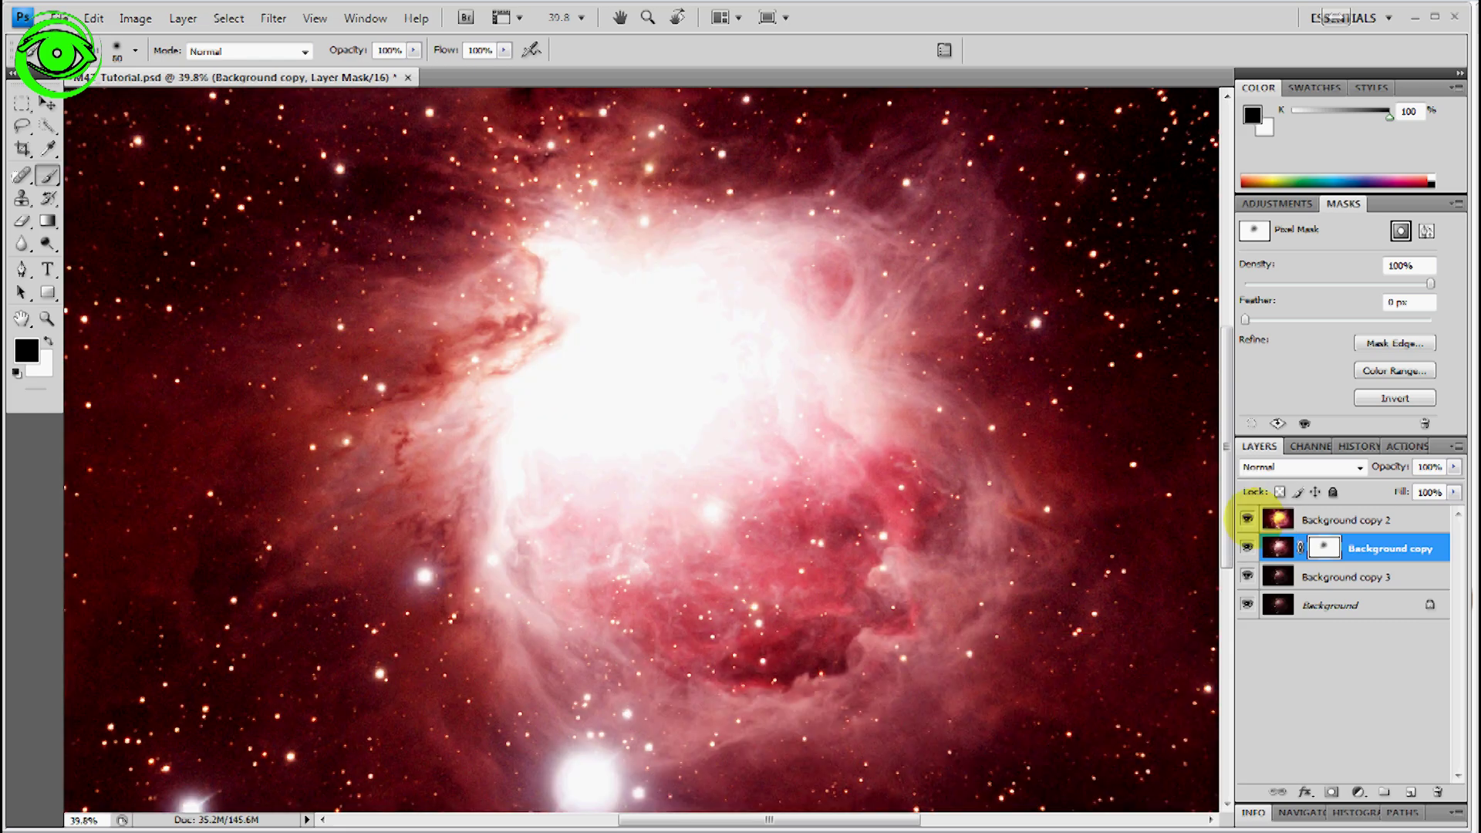
click(1247, 519)
Step: Merge the masked Background copy layer down into Background copy 3
click(1363, 532)
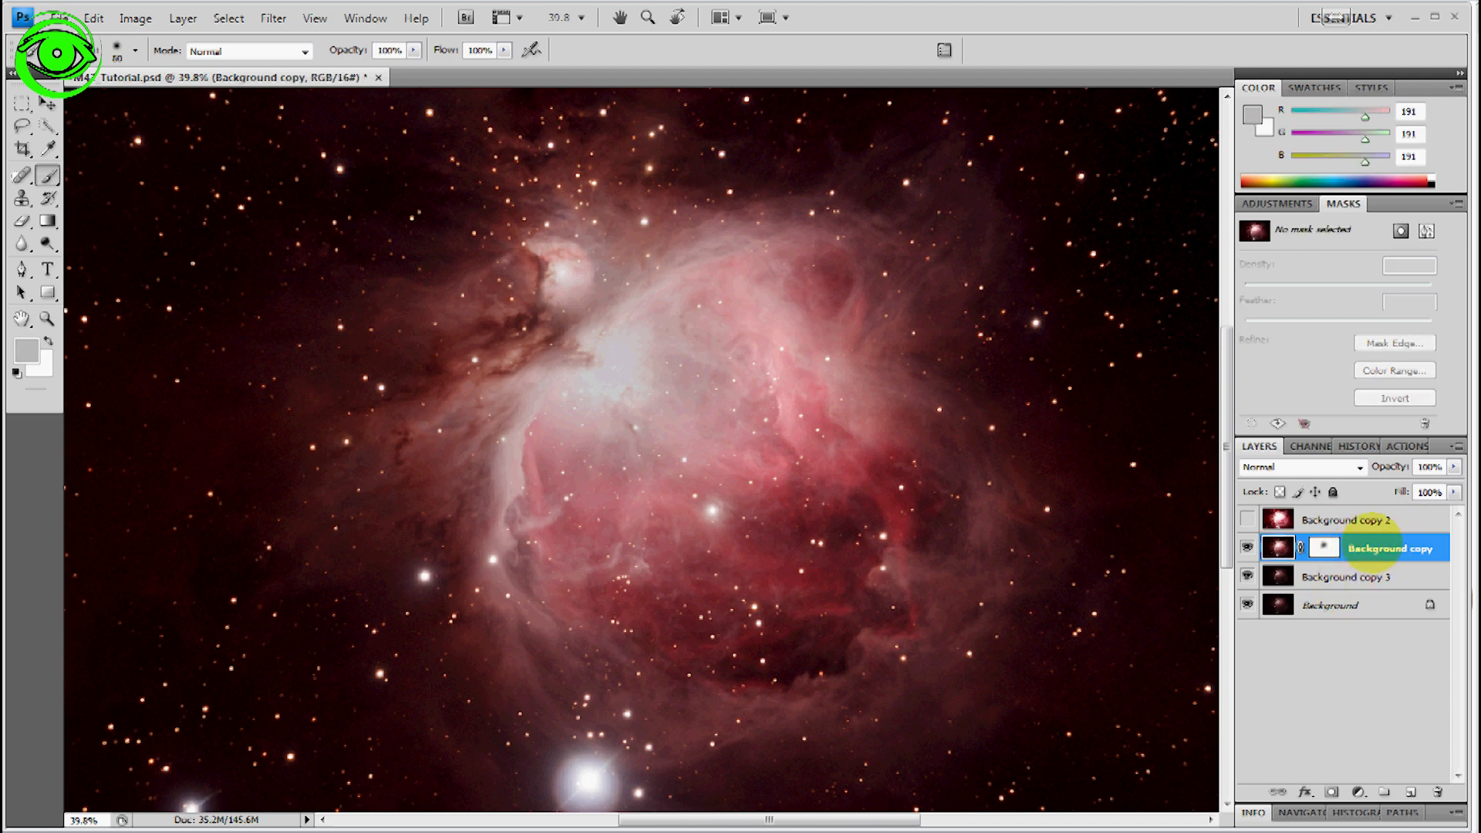
right_click(1365, 556)
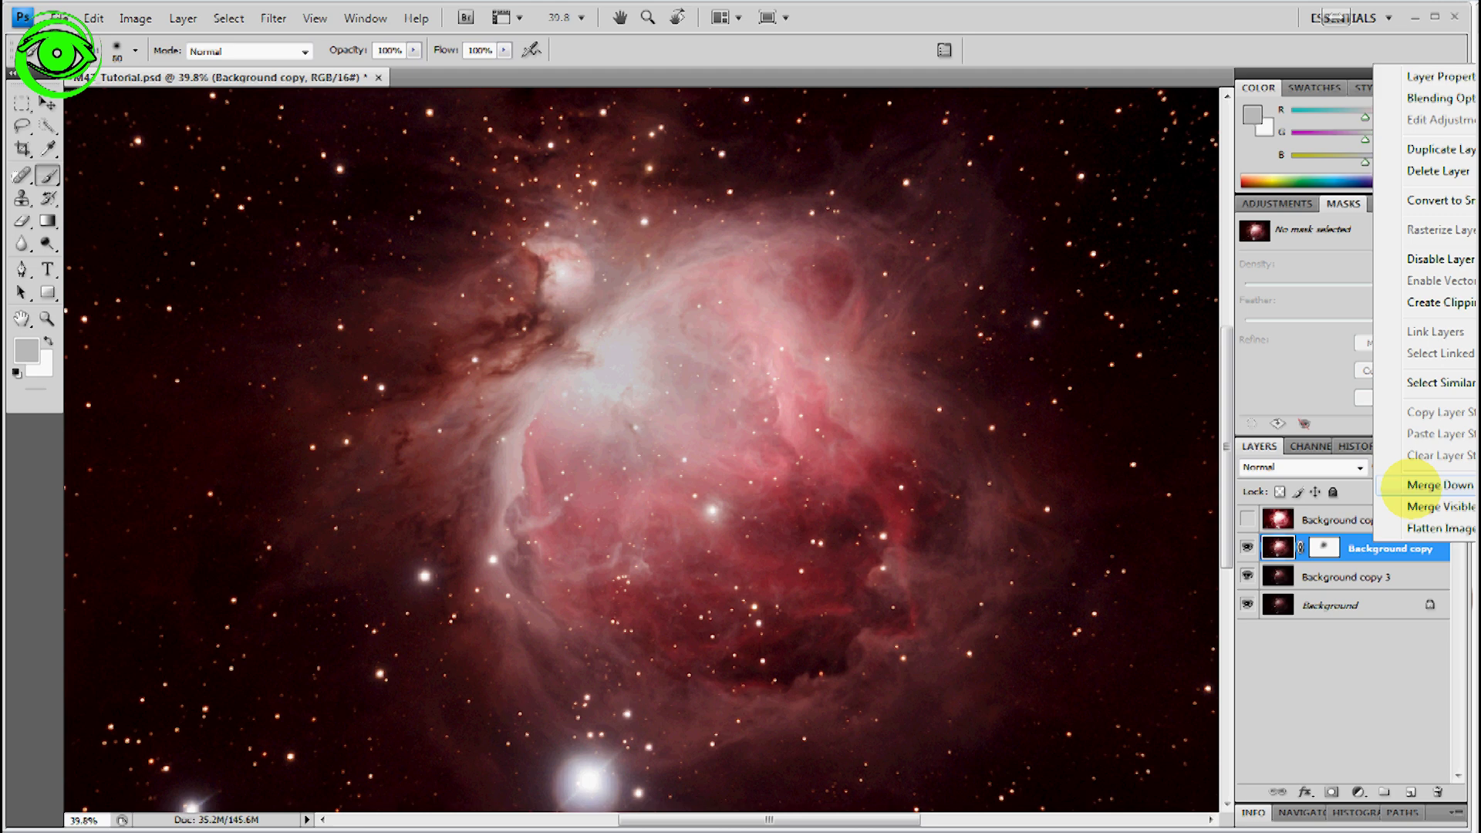
click(1436, 484)
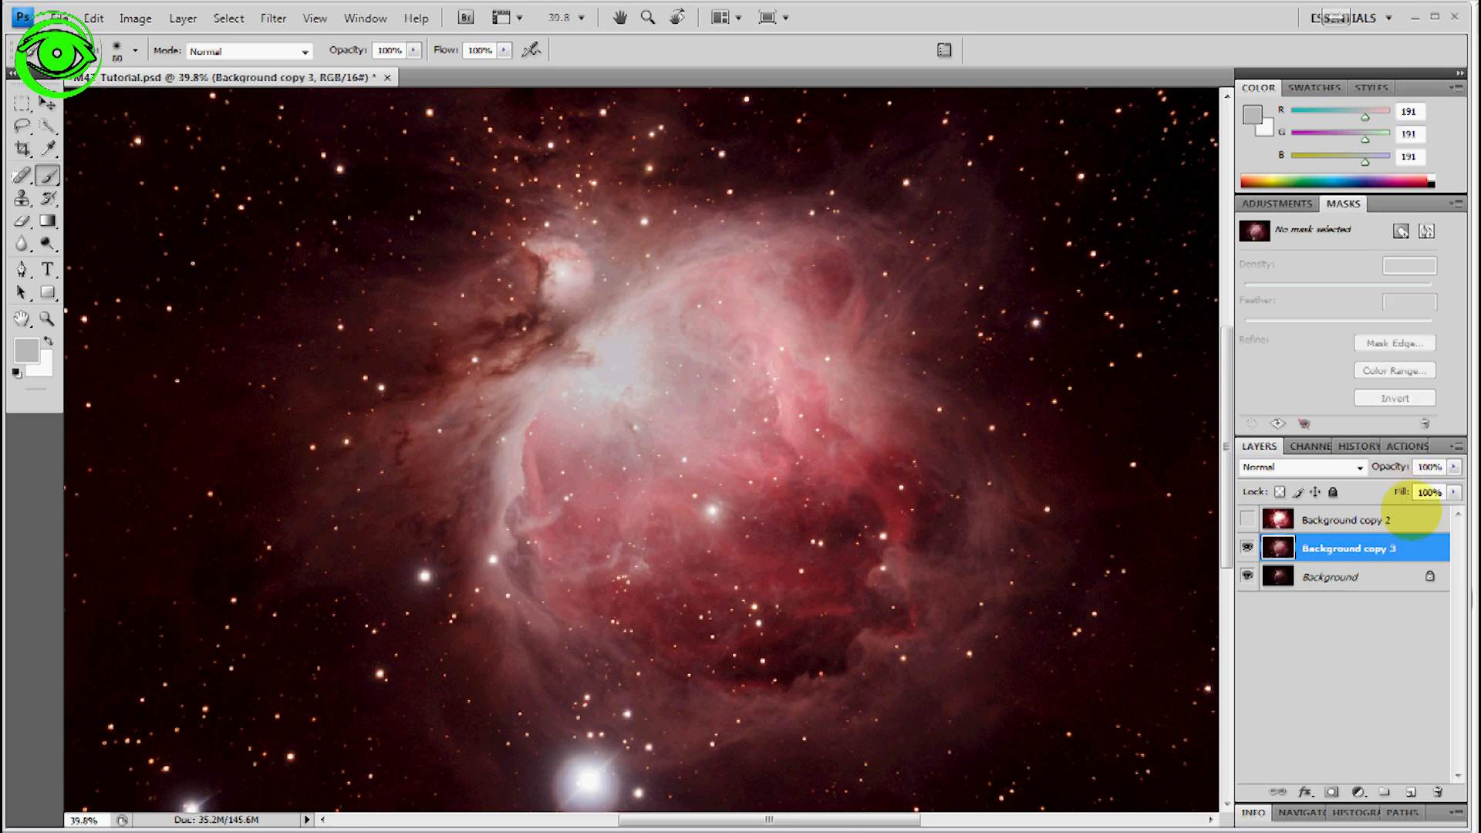
Step: Make the Background copy 2 layer visible and add a Reveal All layer mask to it
click(1247, 519)
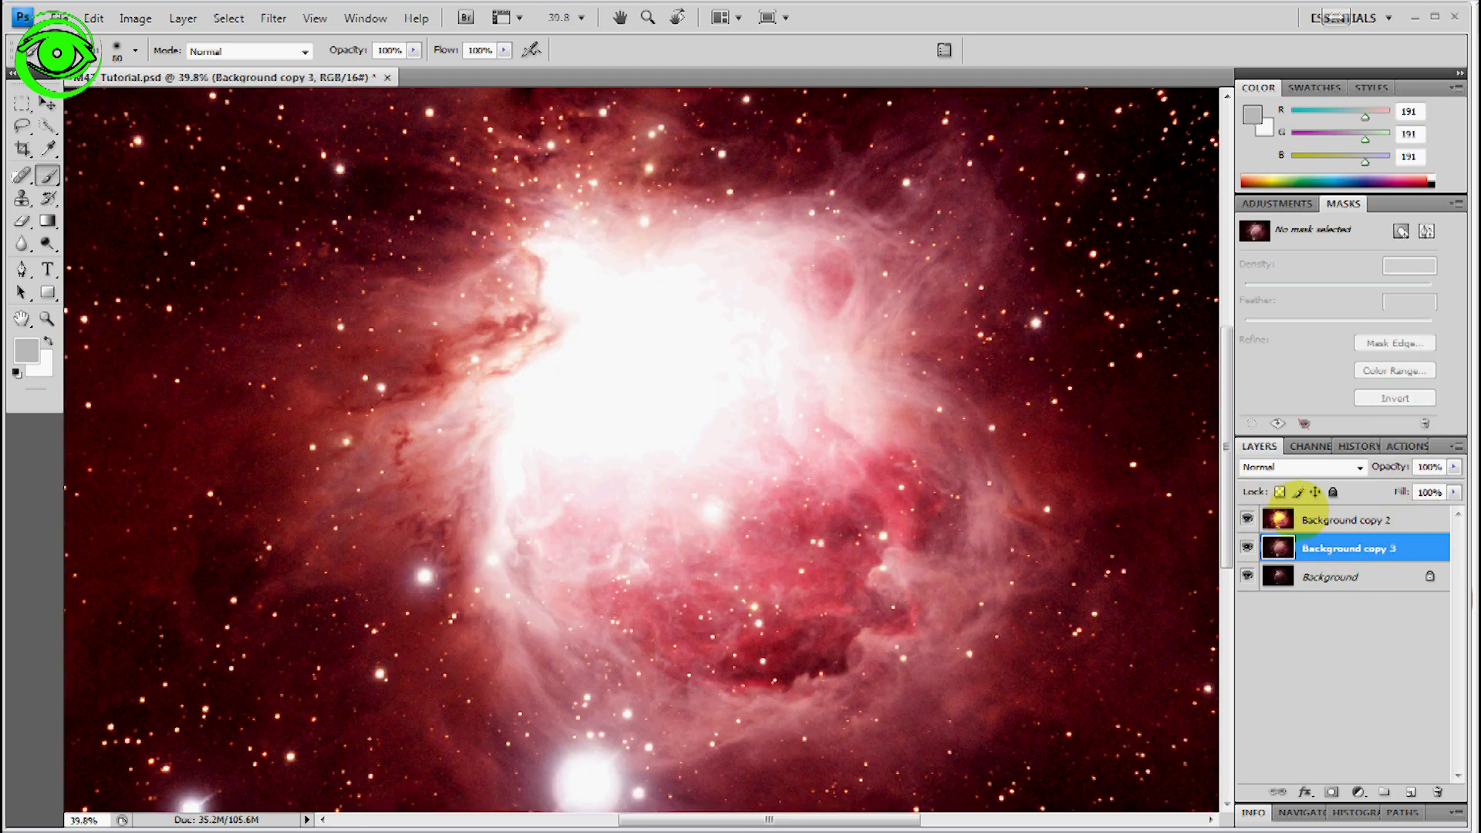
click(1327, 519)
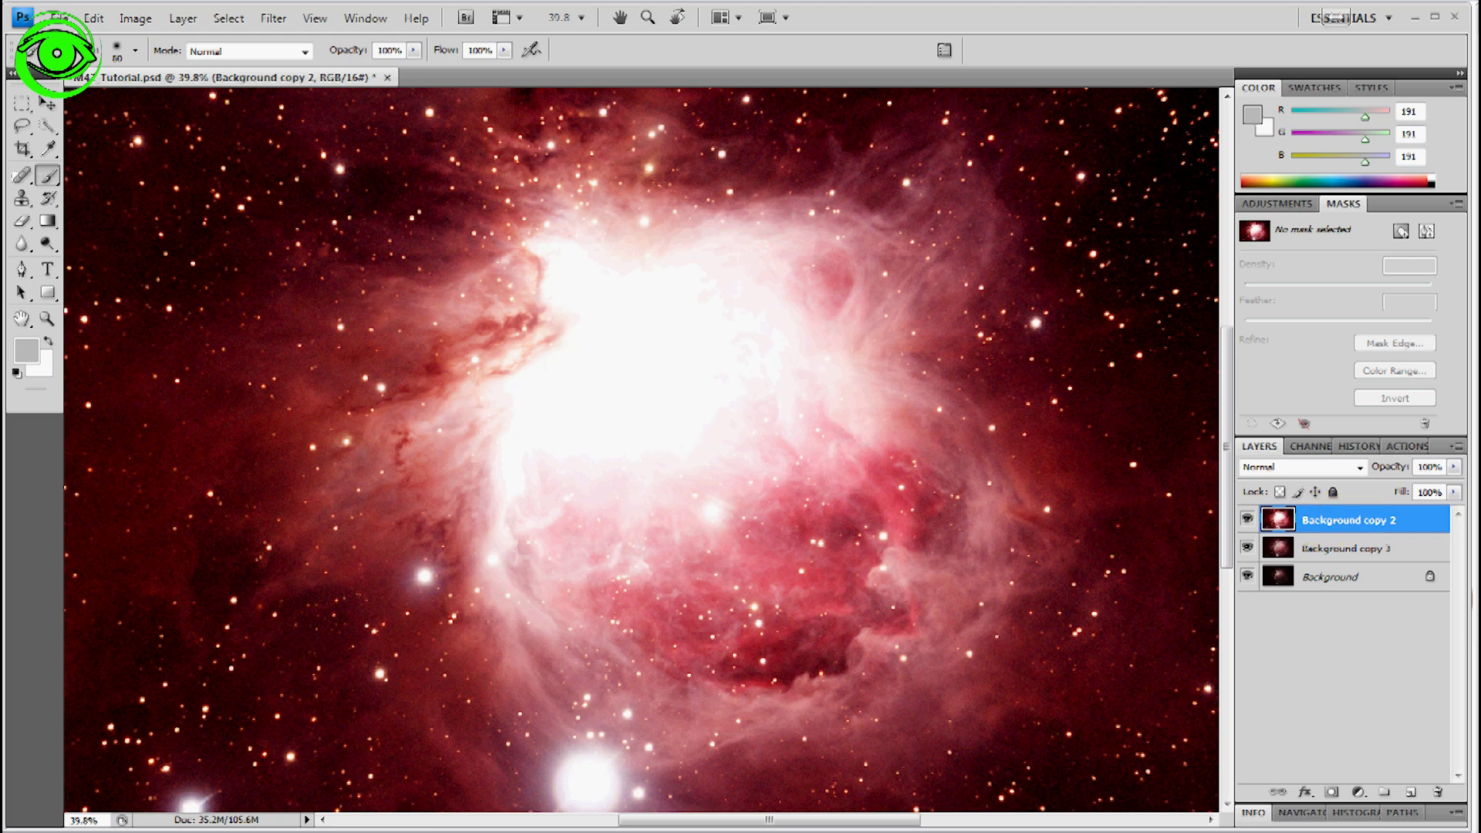
click(183, 18)
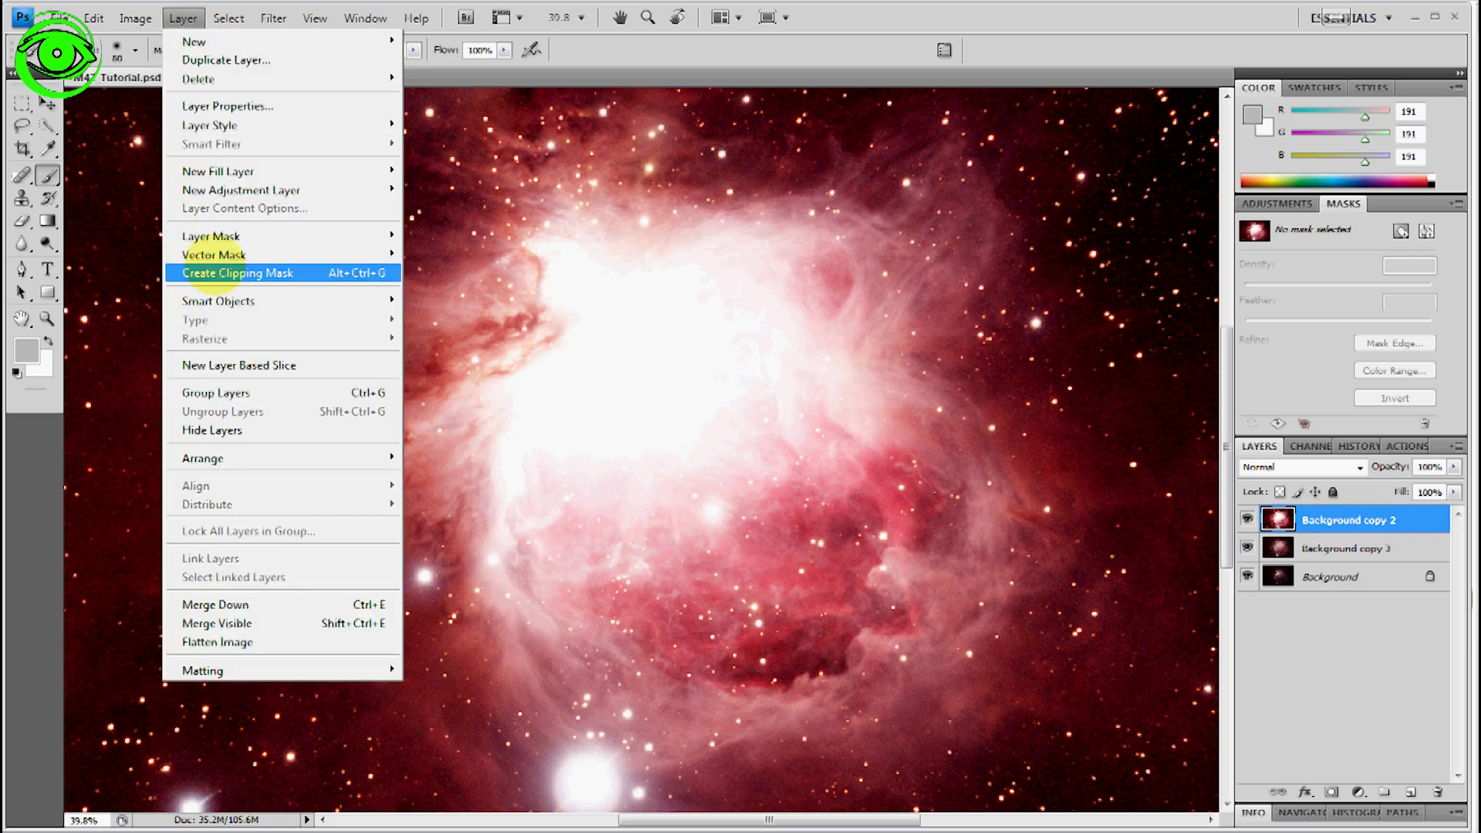
mouse_move(202, 235)
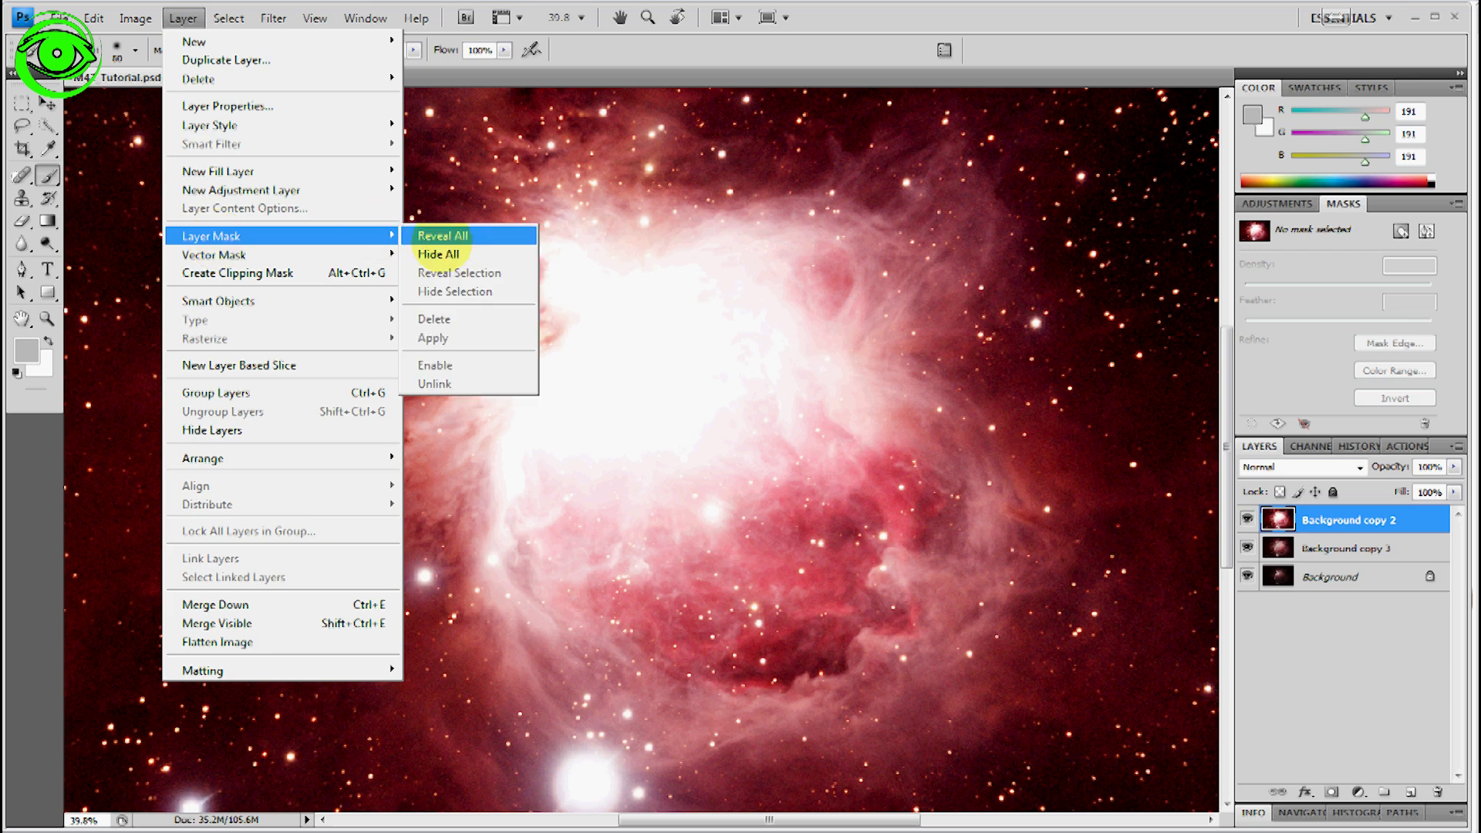
click(442, 236)
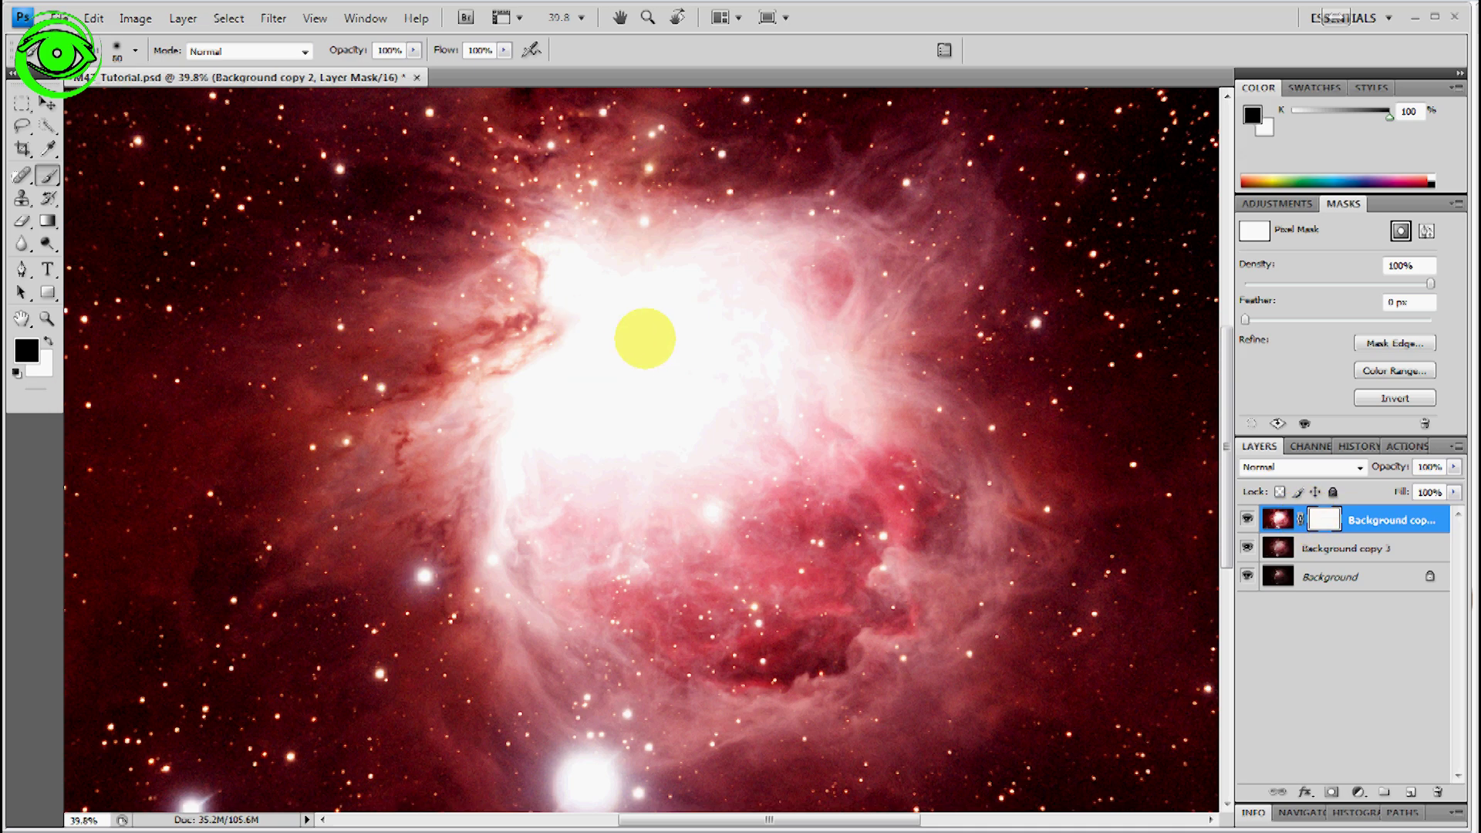
Step: Dab black on the Background copy 2 mask over the small nebula above the core, and enlarge the brush to 200
click(590, 291)
mouse_move(589, 292)
mouse_down()
mouse_move(571, 270)
mouse_move(579, 290)
mouse_up()
key(bracketright)
key(bracketright)
key(bracketright)
key(bracketright)
key(bracketright)
key(bracketright)
key(bracketright)
key(bracketright)
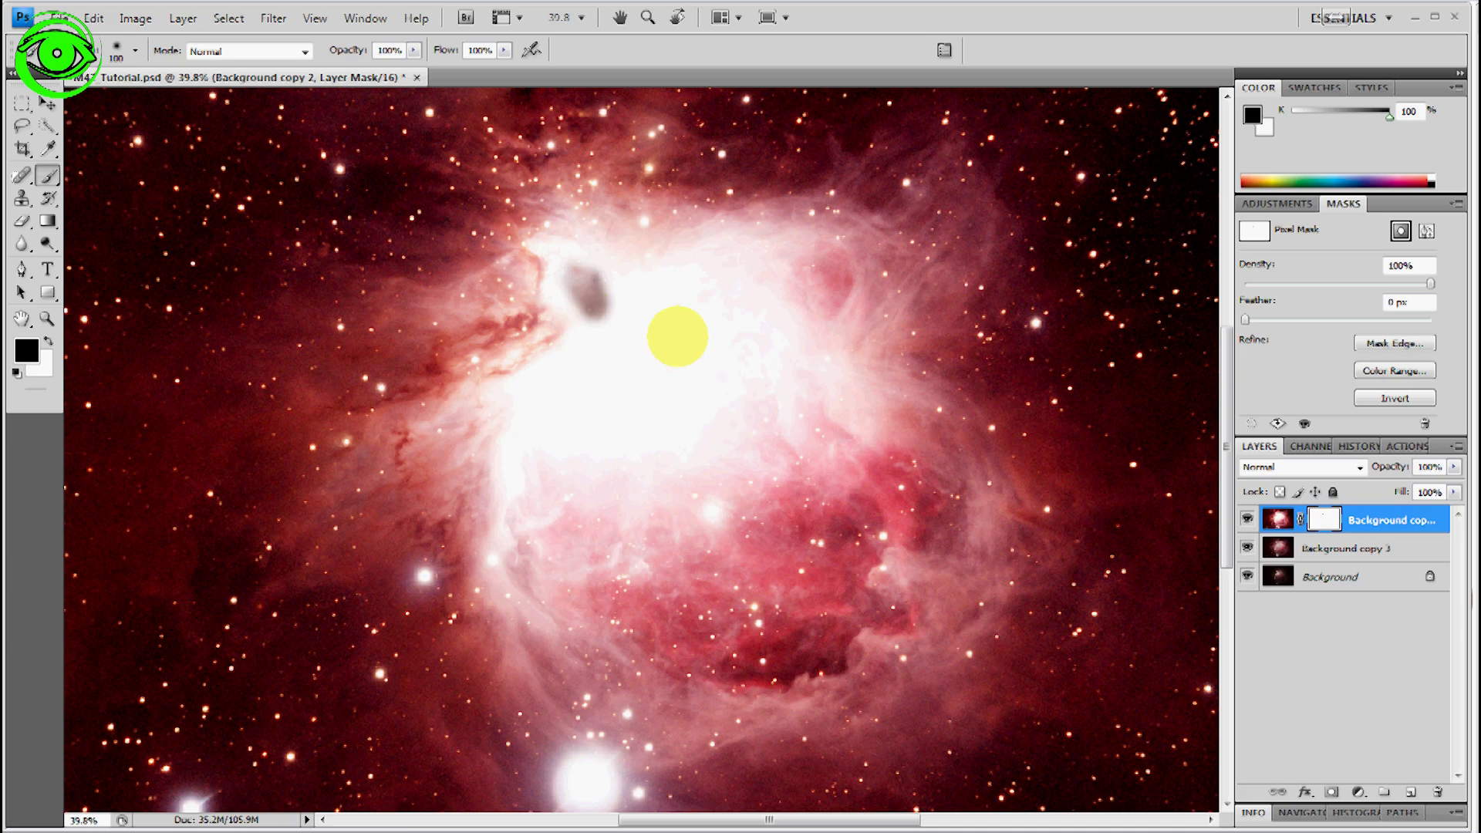
Step: Paint black on the Background copy 2 mask over the blown-out core, the small nebula and the bright inner nebula out to its edges
mouse_move(591, 283)
mouse_down()
mouse_move(563, 264)
mouse_move(595, 324)
mouse_move(536, 403)
mouse_move(490, 426)
mouse_move(529, 419)
mouse_move(671, 265)
mouse_move(562, 258)
mouse_move(856, 255)
mouse_move(734, 304)
mouse_move(754, 351)
mouse_move(669, 419)
mouse_move(548, 357)
mouse_move(562, 288)
mouse_move(519, 429)
mouse_move(540, 605)
mouse_move(554, 496)
mouse_move(648, 548)
mouse_move(602, 596)
mouse_move(827, 482)
mouse_move(779, 525)
mouse_move(803, 403)
mouse_move(776, 439)
mouse_move(740, 417)
mouse_up()
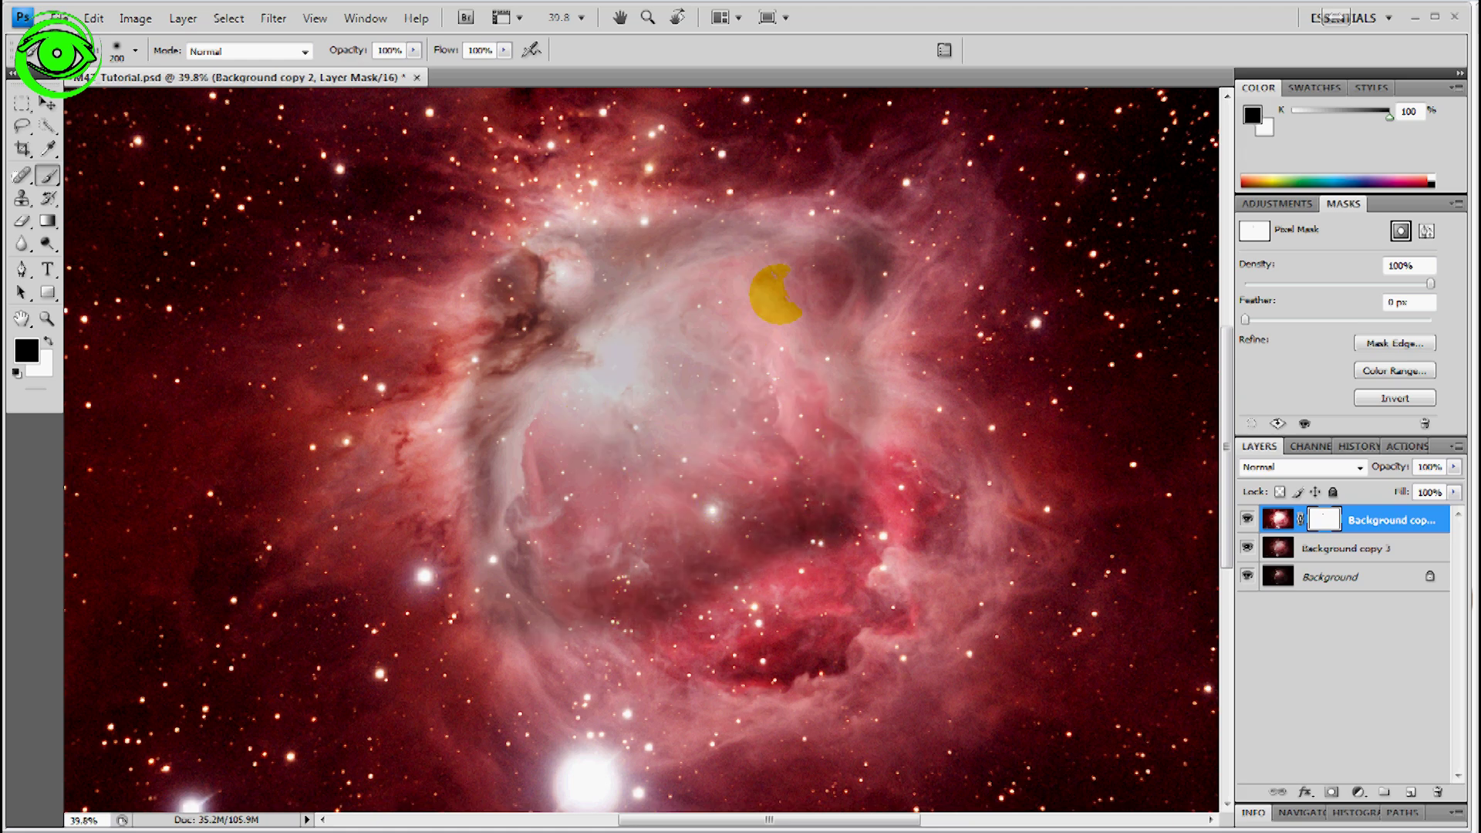
mouse_move(491, 324)
mouse_down()
mouse_move(432, 493)
mouse_move(568, 658)
mouse_move(679, 679)
mouse_move(803, 419)
mouse_move(887, 470)
mouse_move(754, 607)
mouse_up()
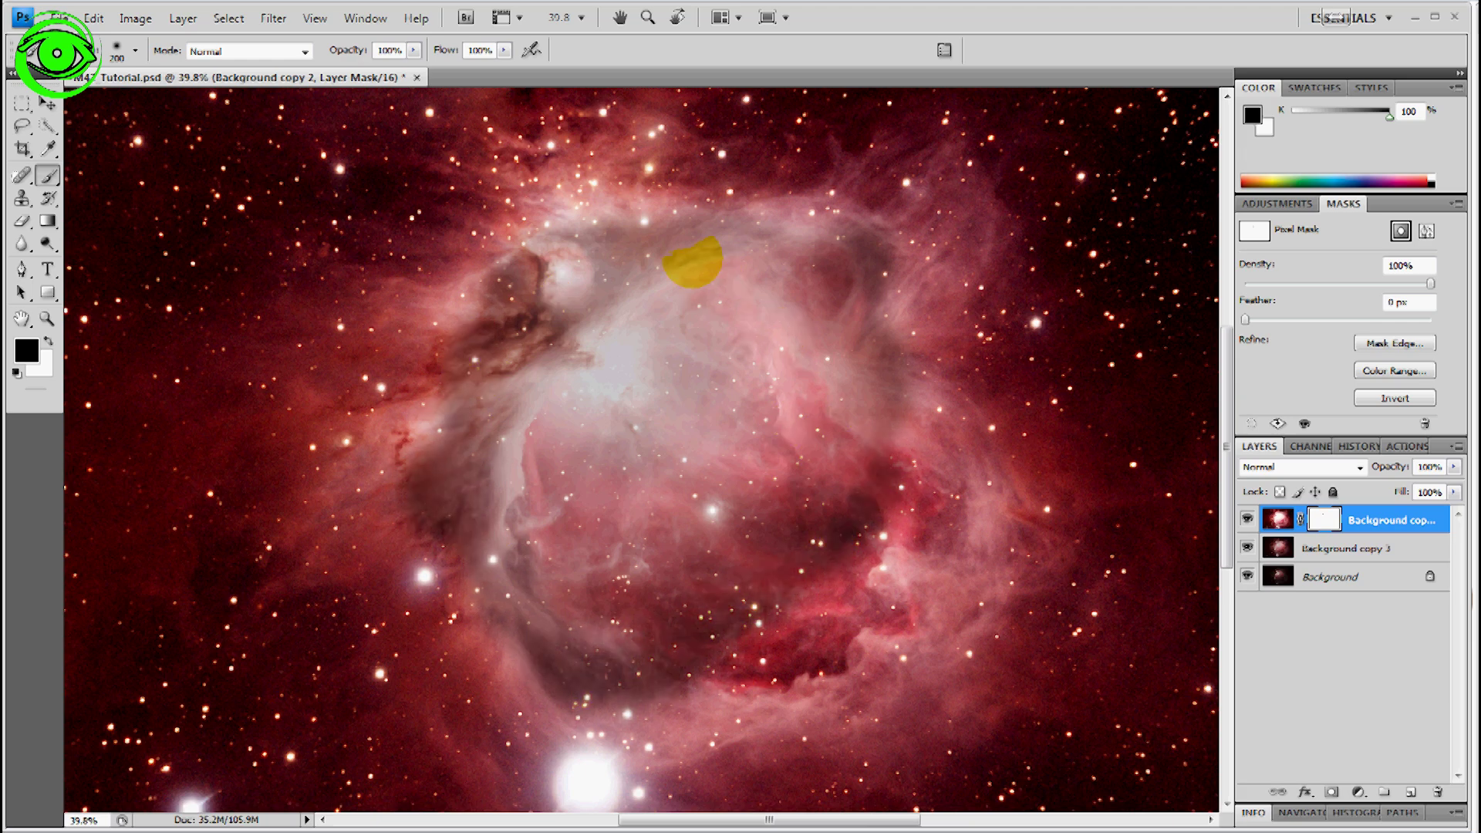
drag(447, 307, 509, 443)
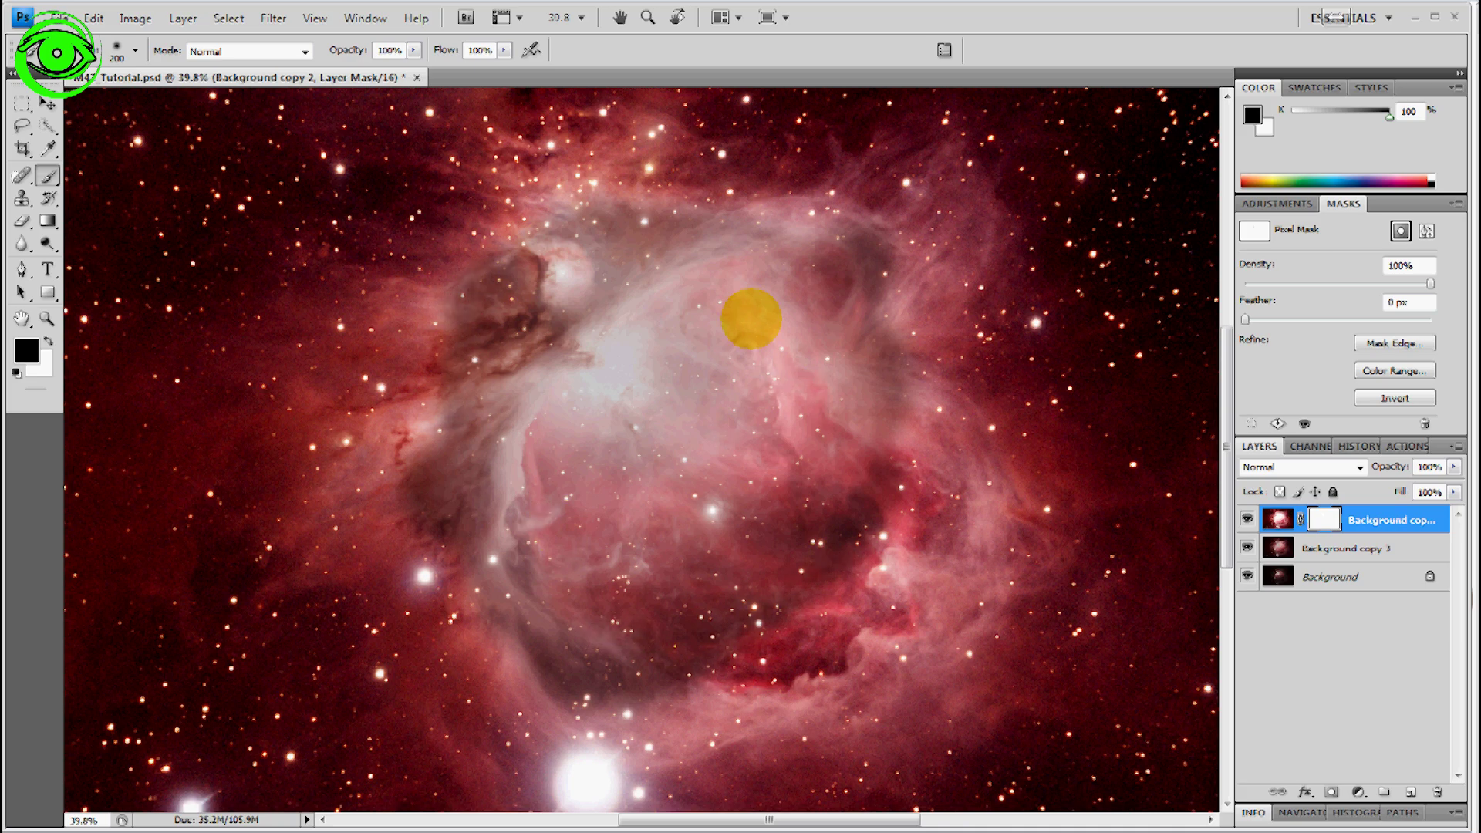
drag(562, 255, 561, 273)
mouse_move(437, 285)
mouse_down()
mouse_move(432, 432)
mouse_move(532, 686)
mouse_move(679, 717)
mouse_move(817, 609)
mouse_up()
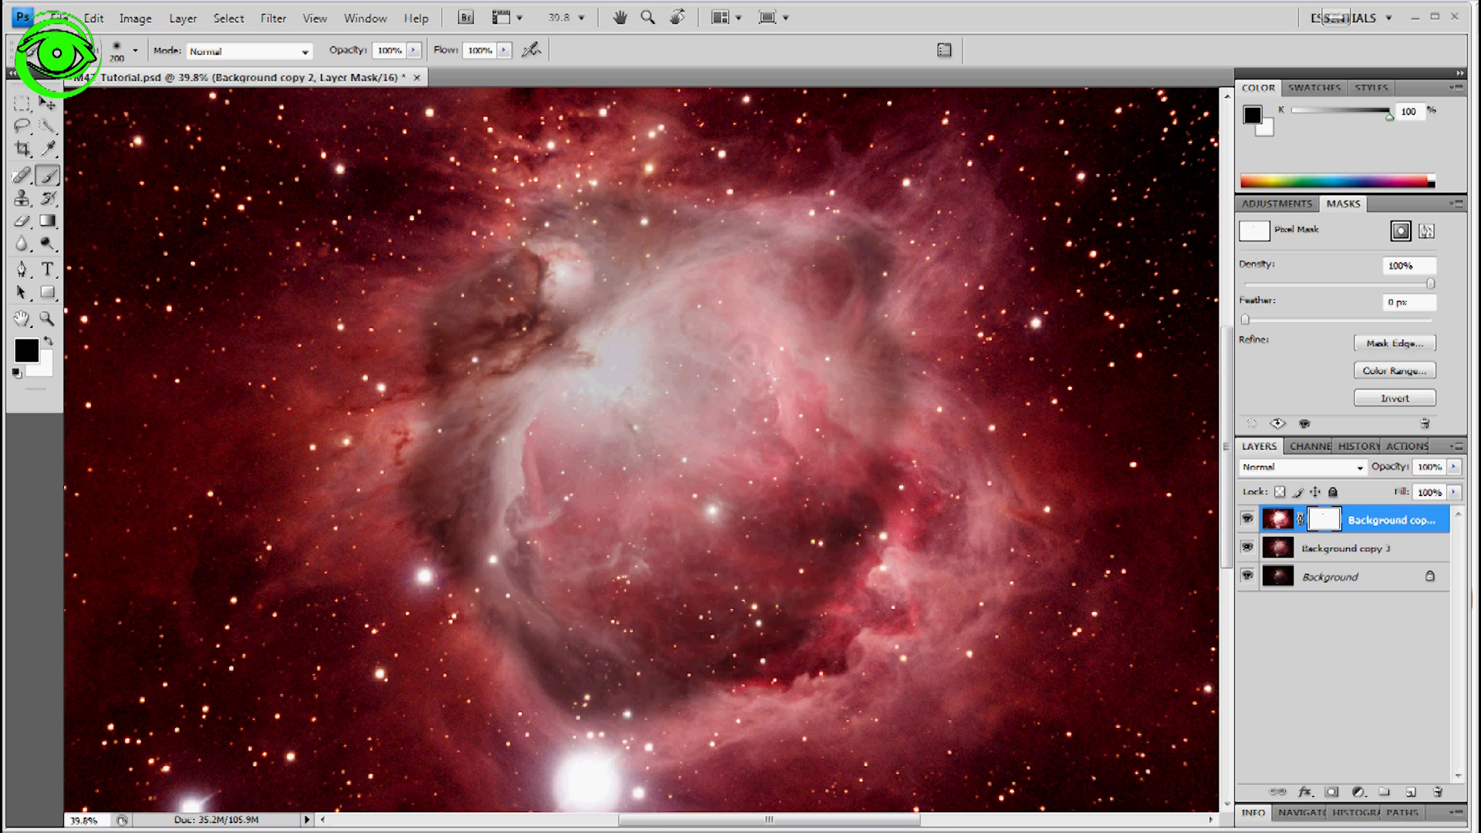
mouse_move(907, 266)
mouse_down()
mouse_move(921, 336)
mouse_move(851, 425)
mouse_up()
drag(825, 610, 679, 710)
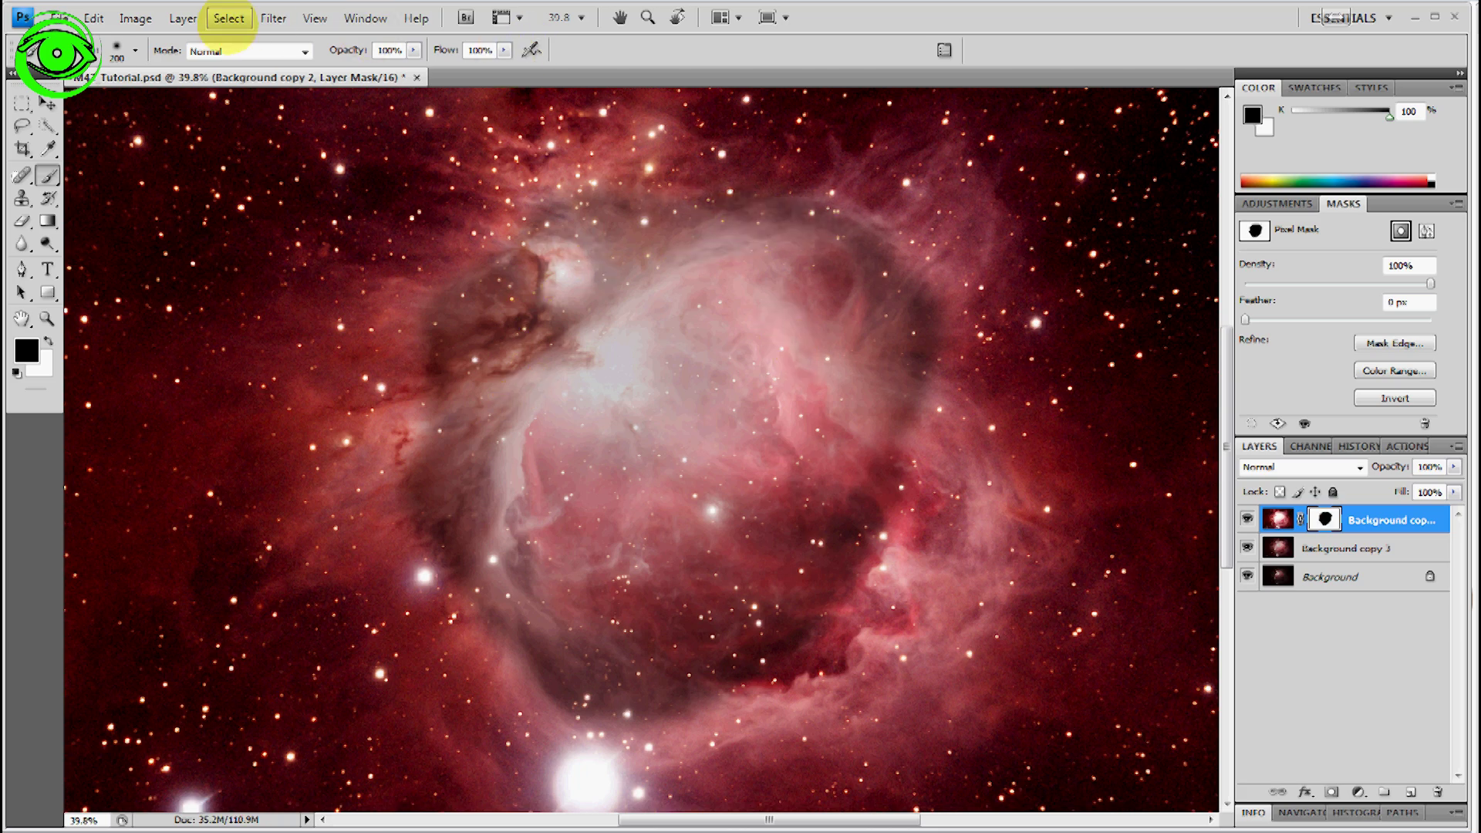
Step: Soften the painted mask on Background copy 2 with a Gaussian Blur of 151.8 pixels radius
click(274, 19)
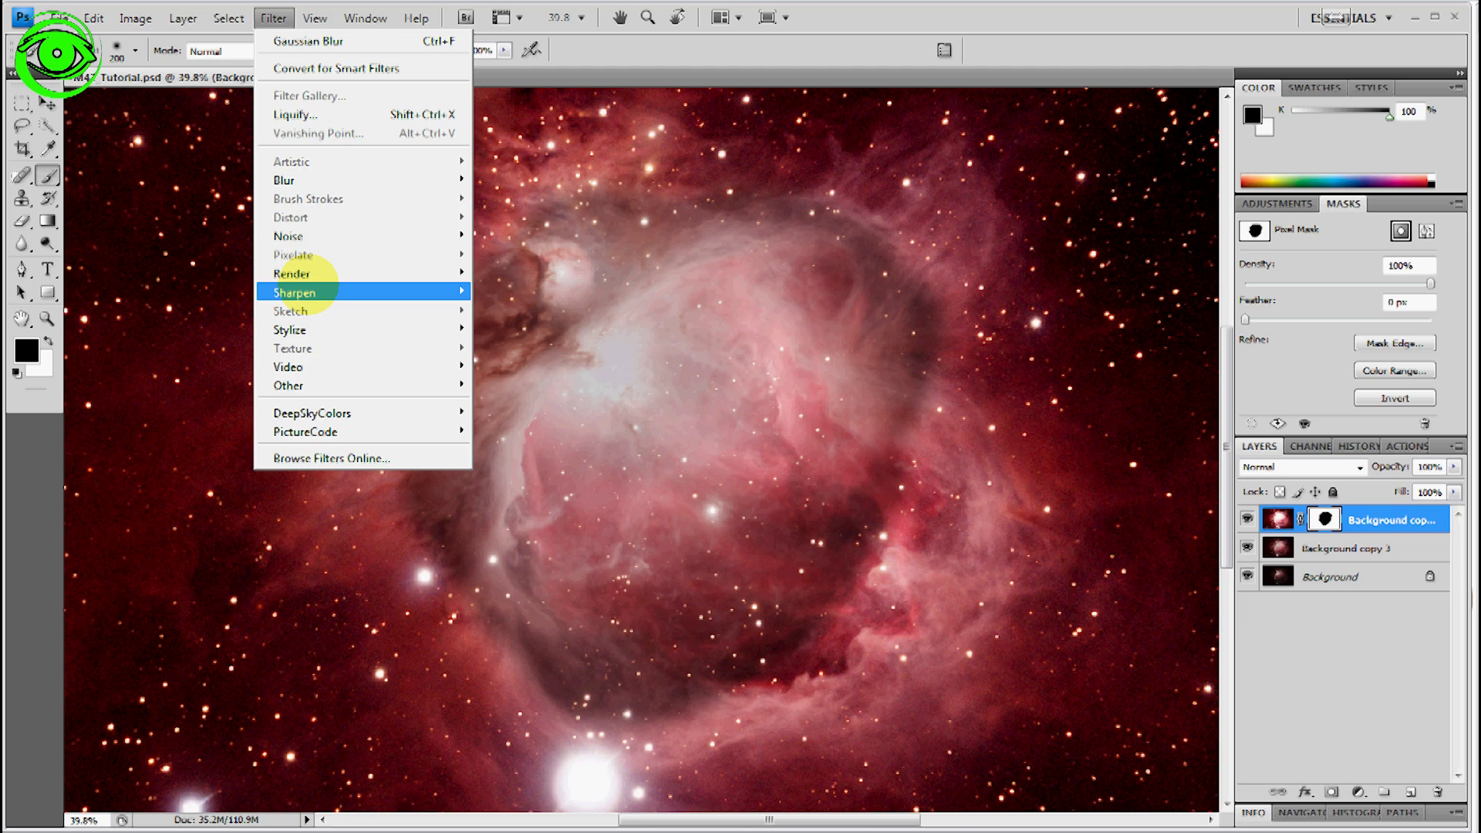
mouse_move(293, 291)
mouse_move(291, 181)
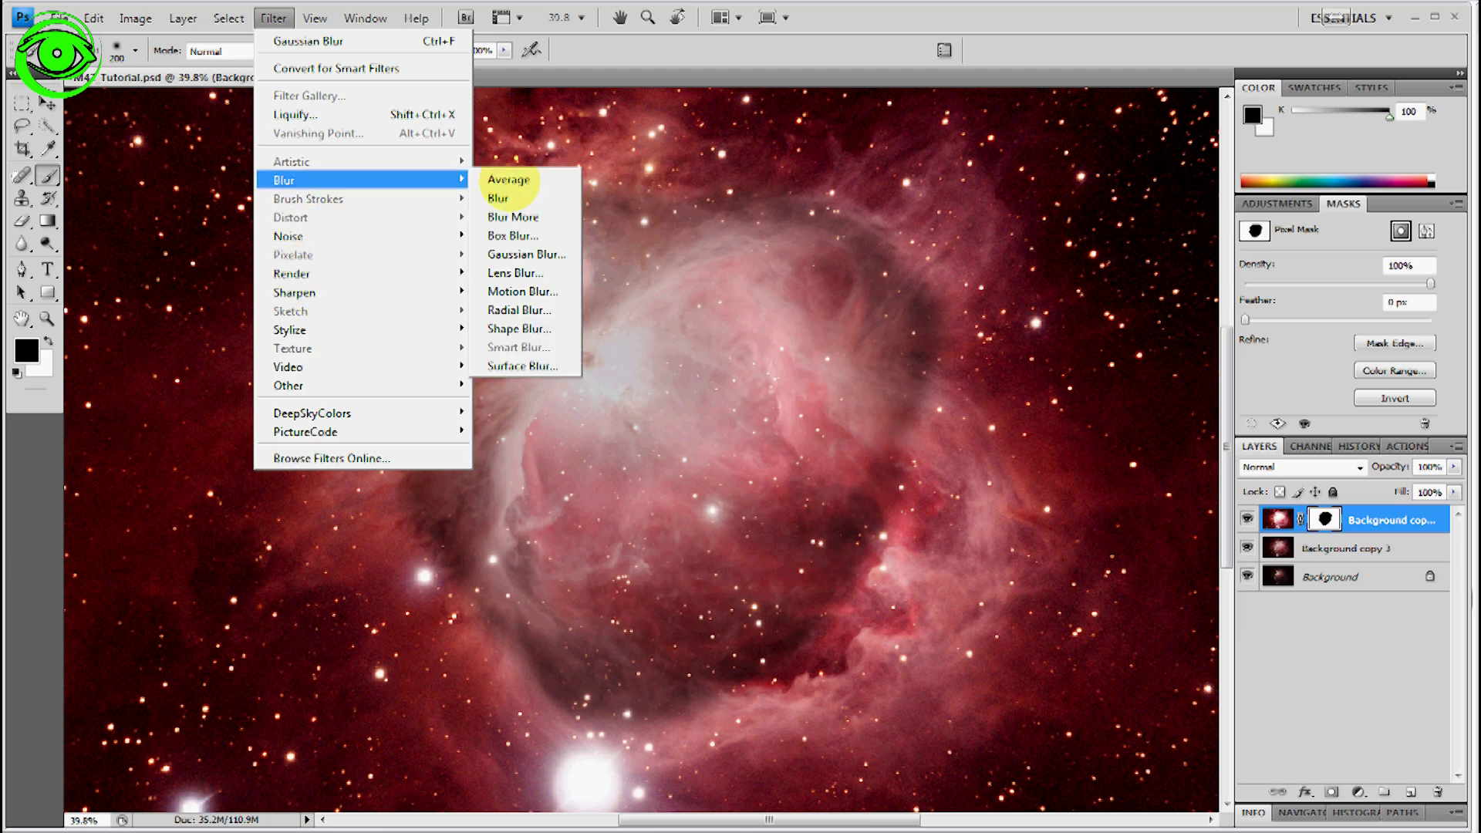
click(529, 253)
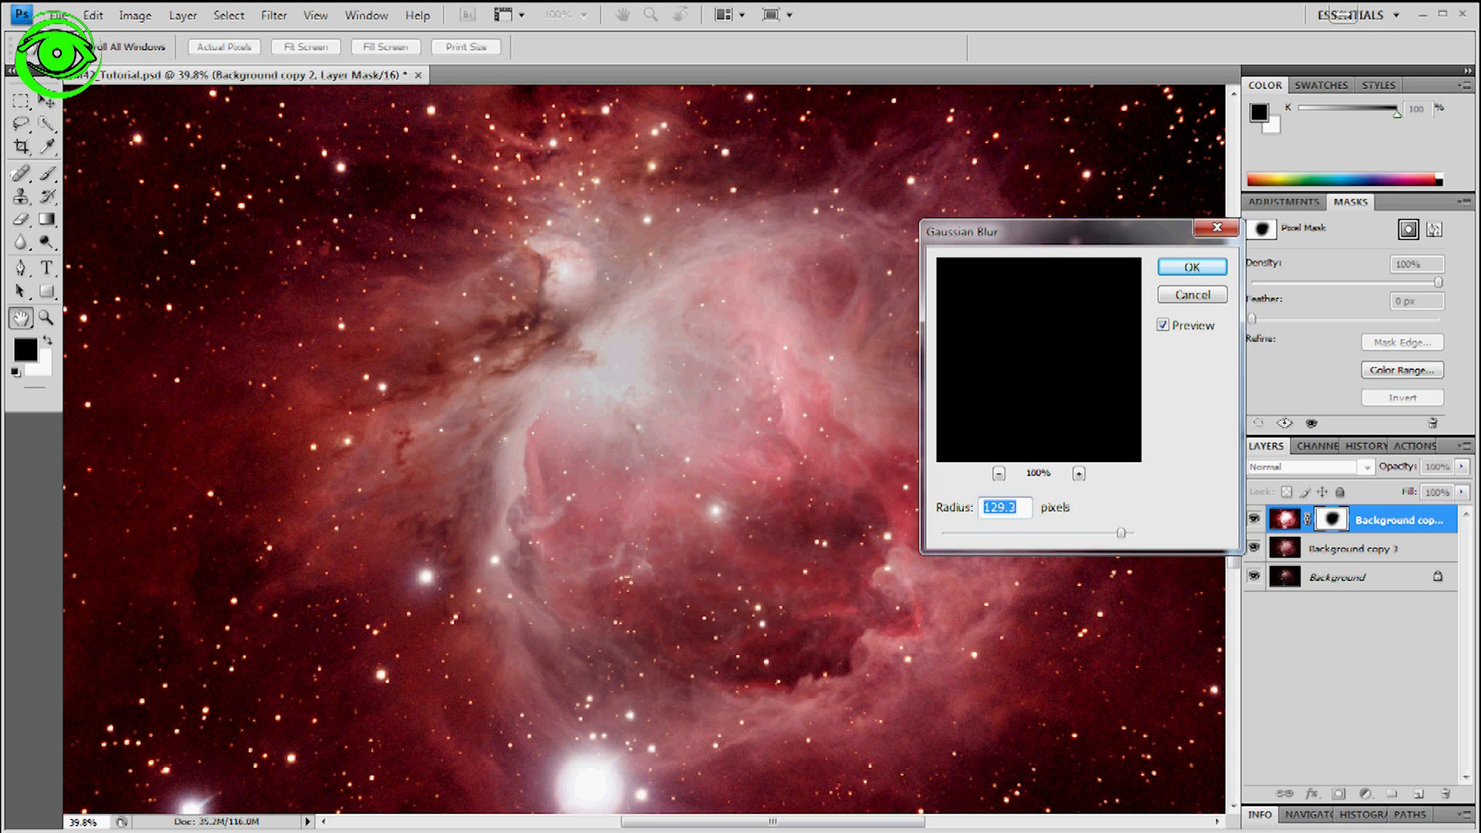
click(999, 474)
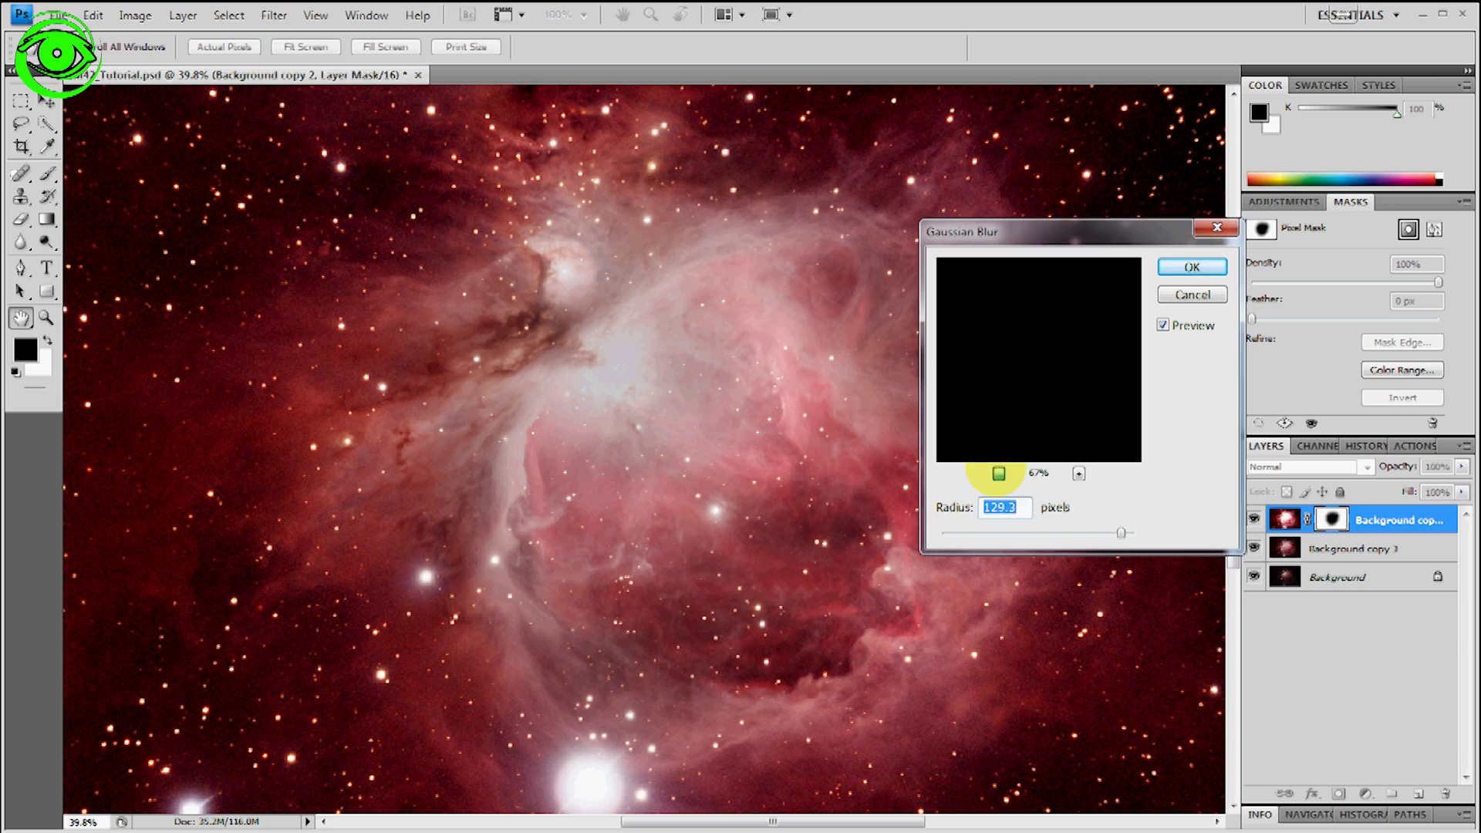
click(999, 474)
click(999, 473)
click(999, 474)
click(999, 474)
click(999, 474)
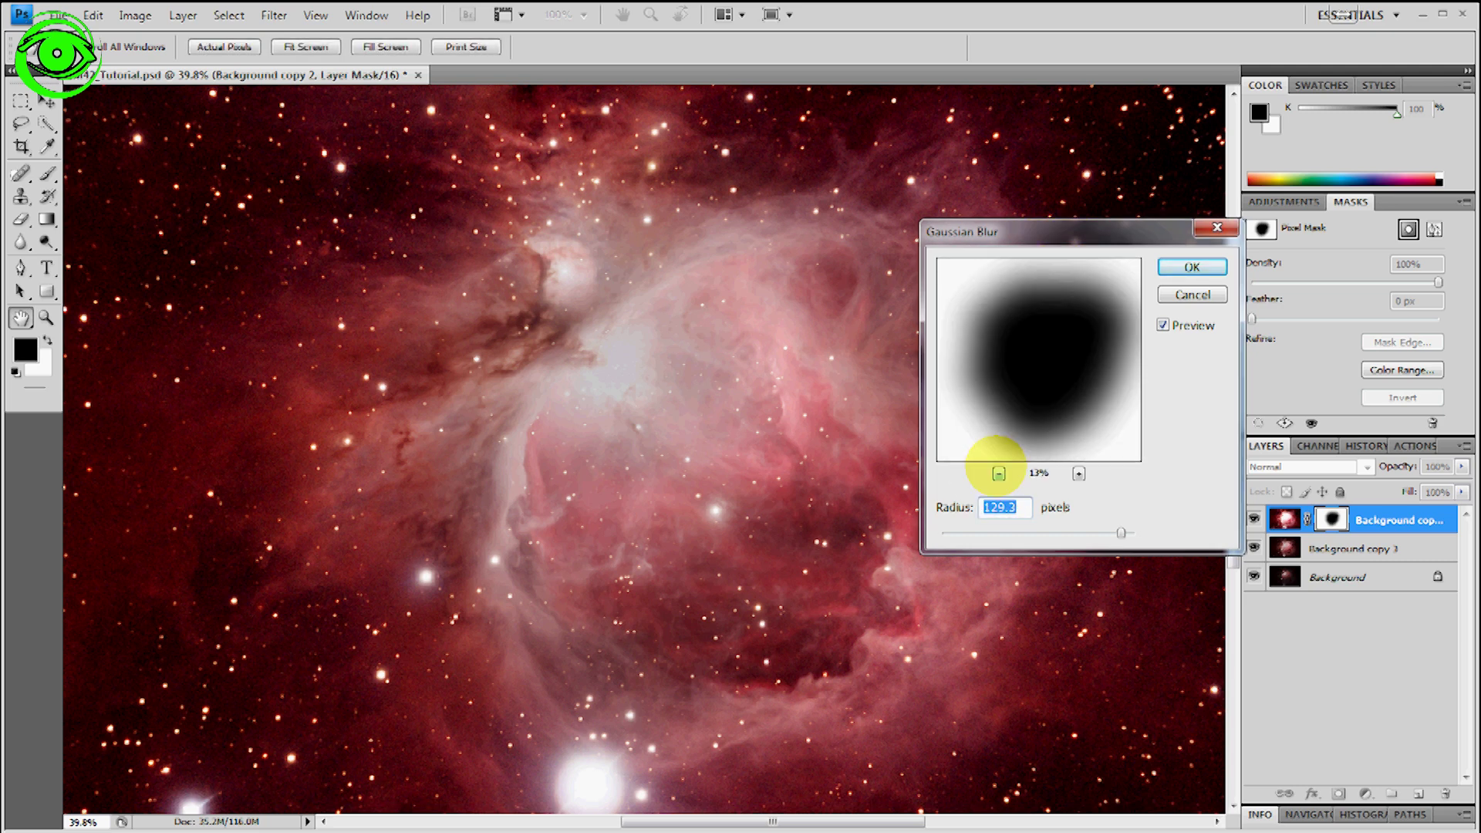
click(999, 473)
drag(1033, 231, 1043, 65)
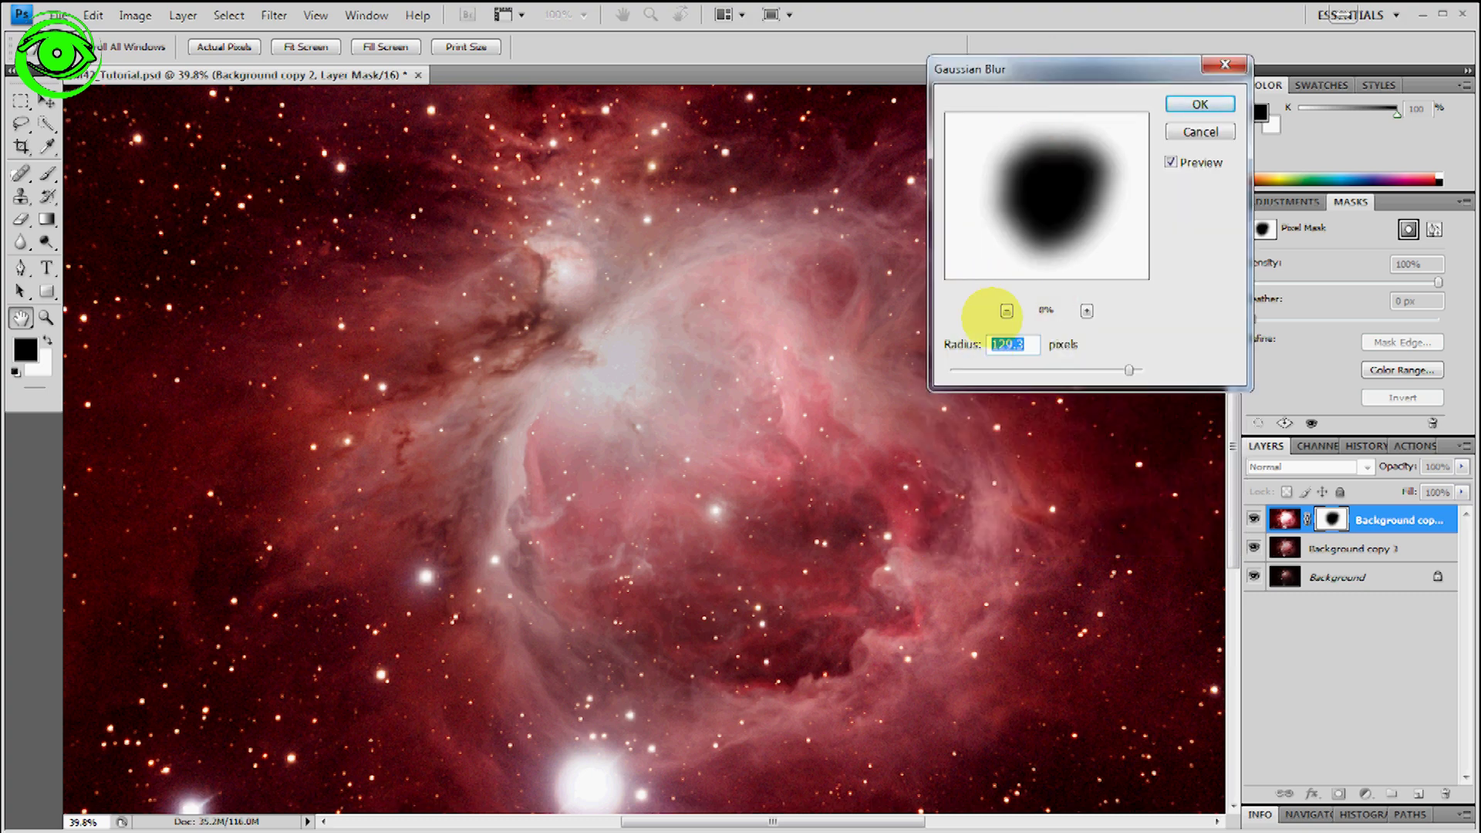
mouse_move(1127, 370)
mouse_down()
mouse_move(1144, 370)
mouse_move(1127, 369)
mouse_up()
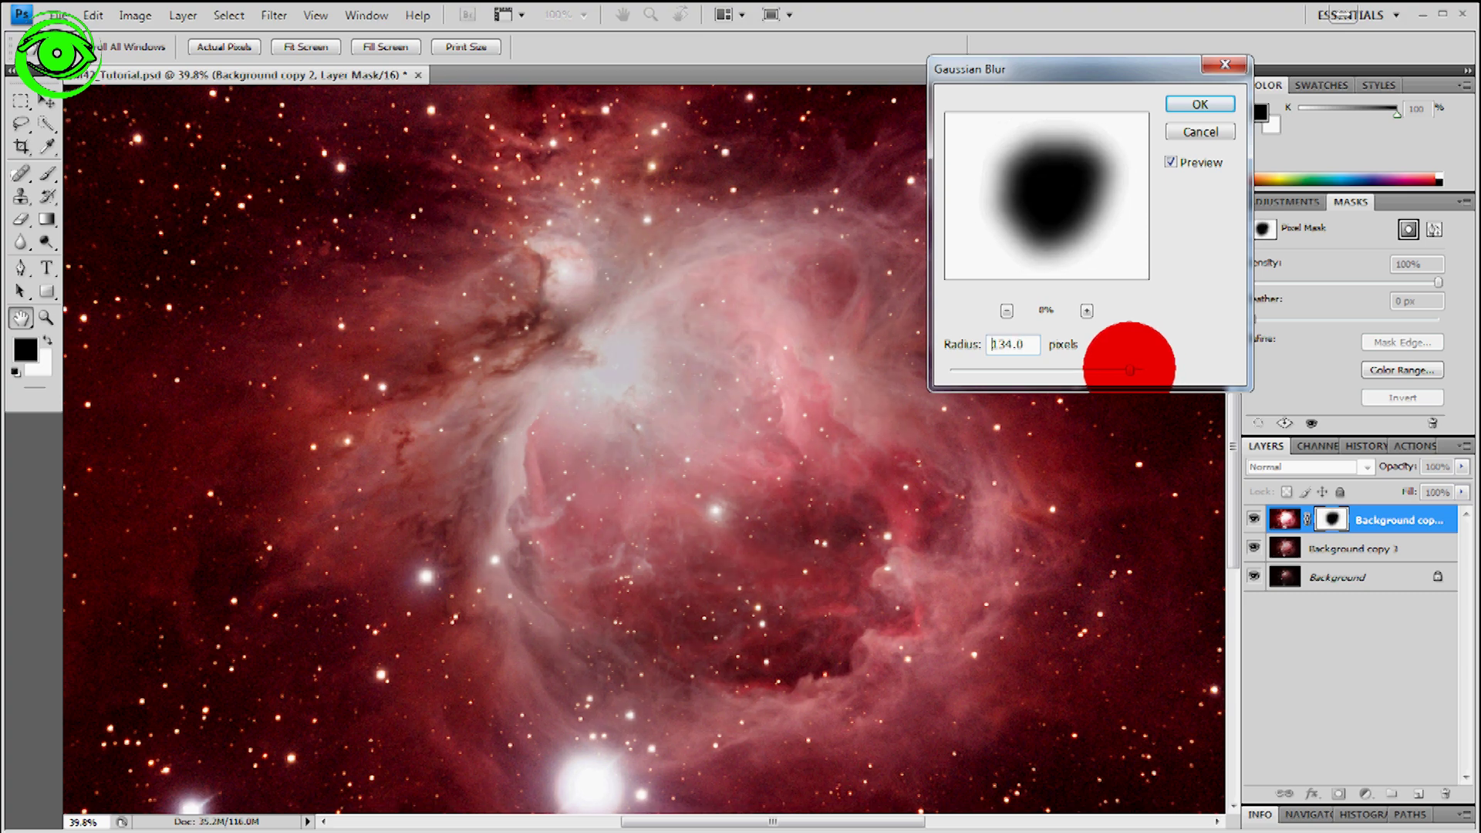
click(1016, 344)
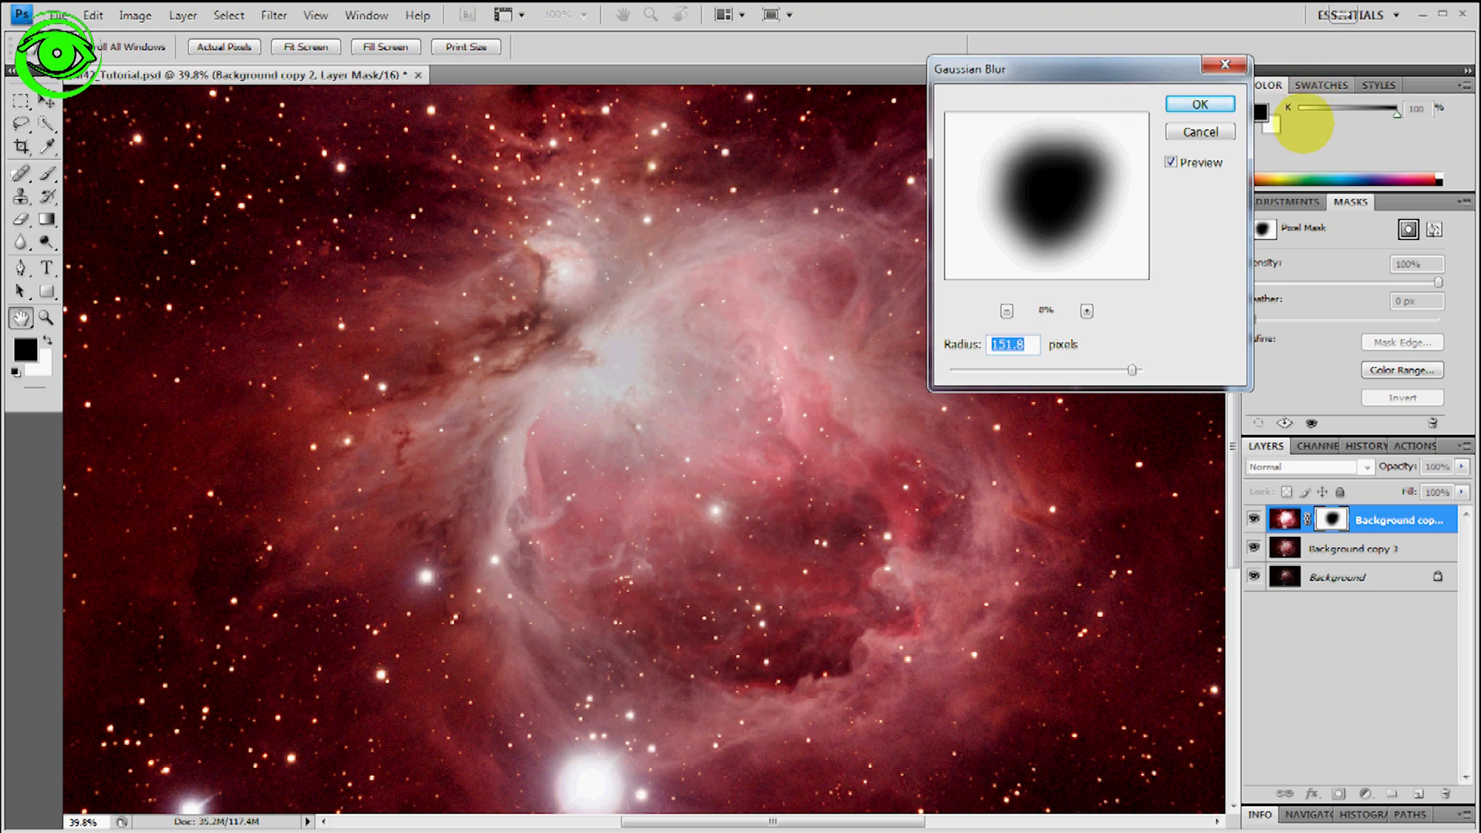
click(1199, 104)
key(b)
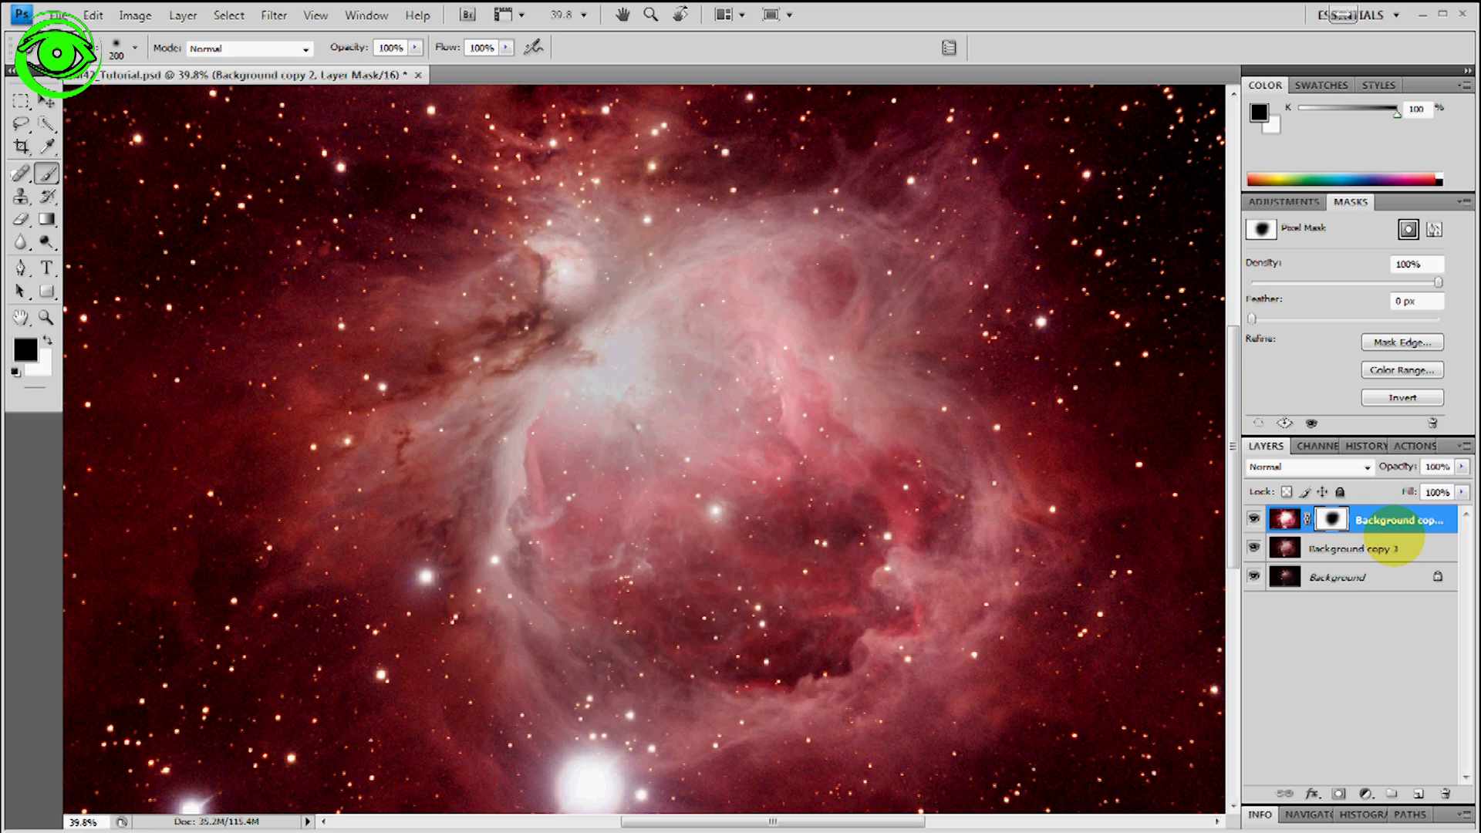
Step: Merge the masked Background copy 2 layer down into Background copy 3
click(1385, 513)
right_click(1385, 513)
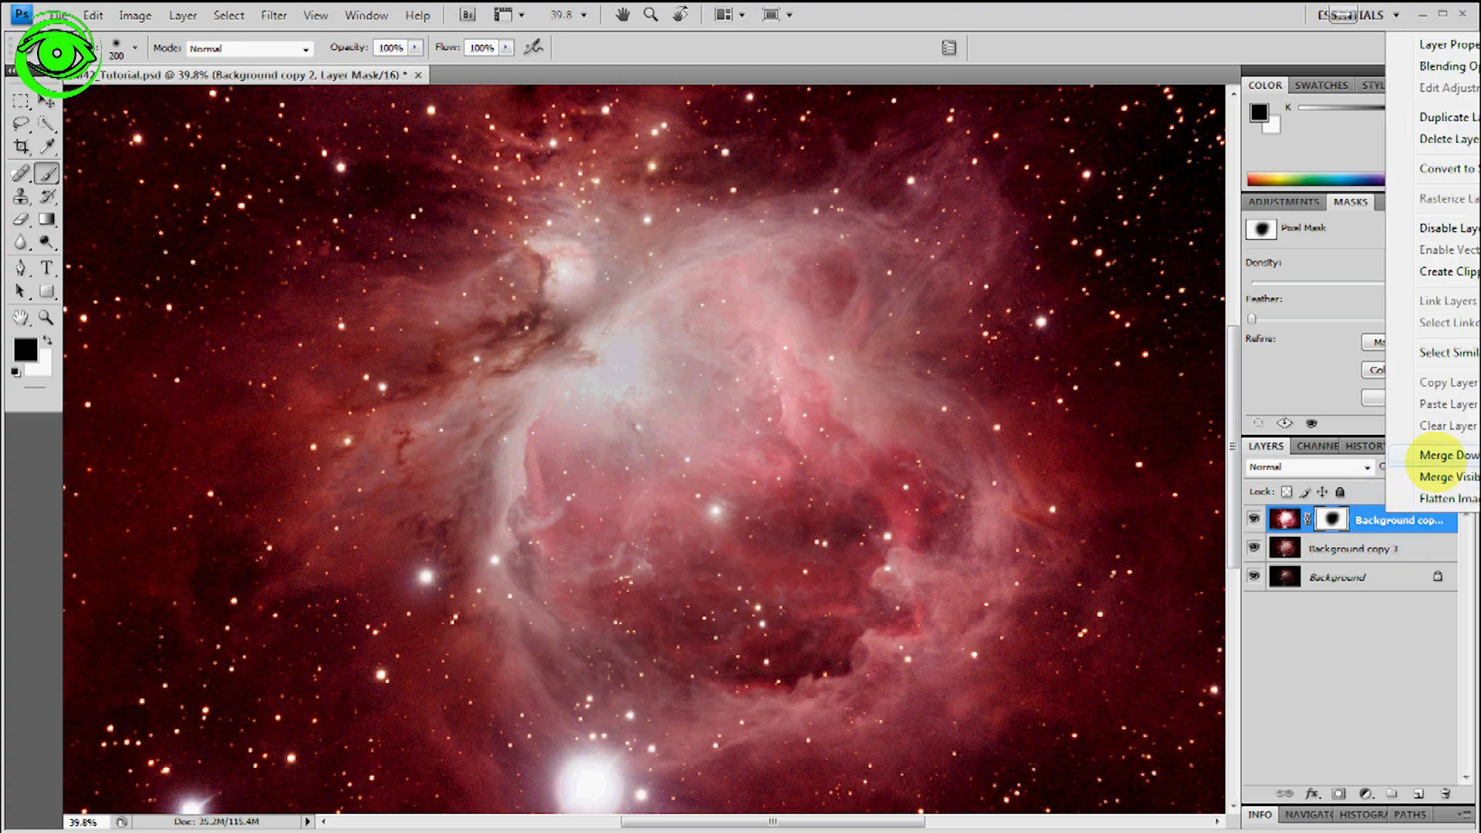
click(1434, 456)
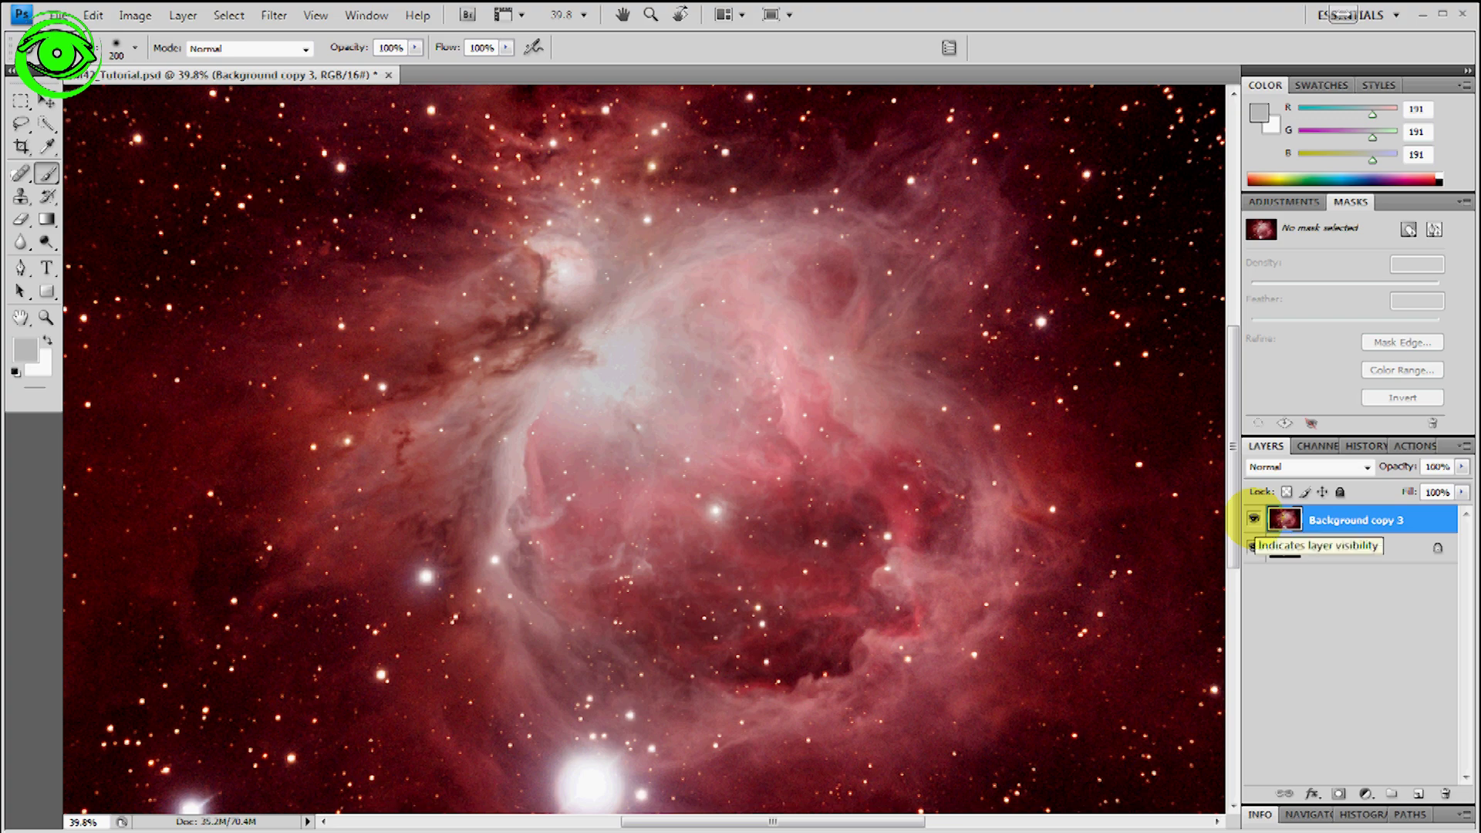
Step: Compare the merged Background copy 3 with the original Background by repeatedly hiding and showing the merged layer
click(1253, 519)
click(1254, 519)
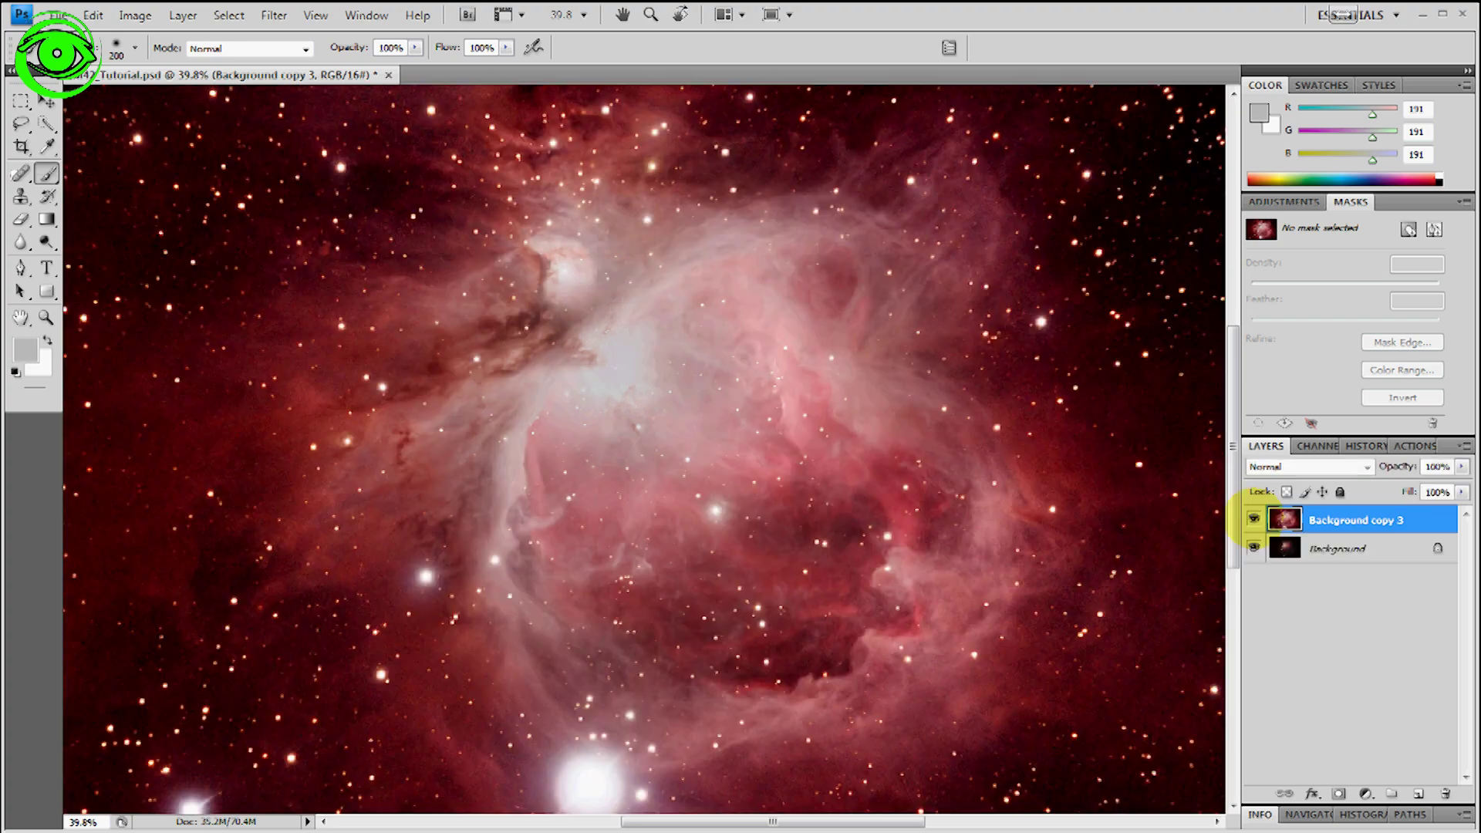
click(1253, 519)
click(1253, 519)
click(1254, 519)
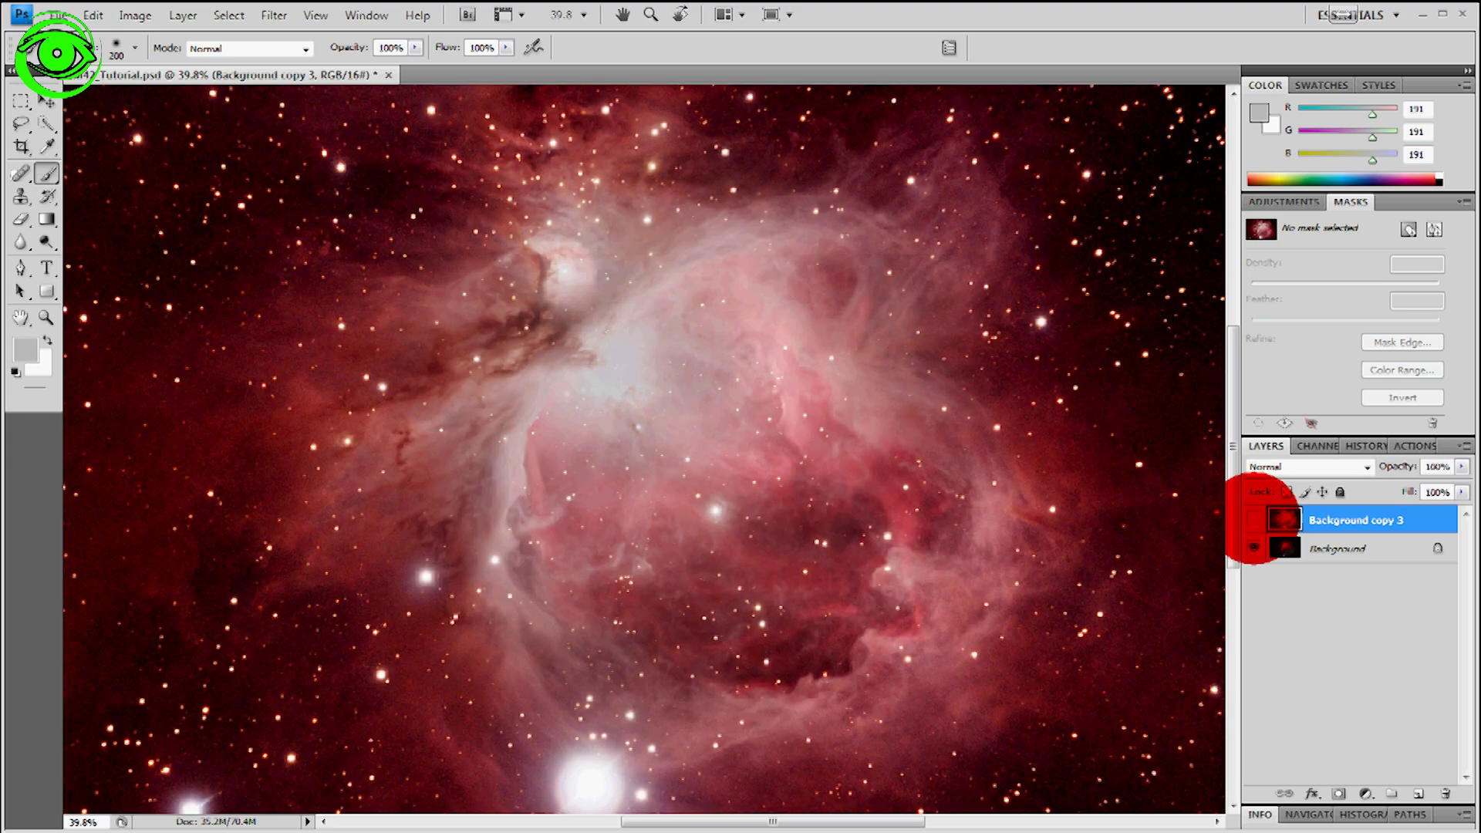
click(1253, 519)
click(1254, 519)
click(1253, 520)
click(1253, 519)
click(1254, 519)
click(1253, 519)
click(1253, 519)
click(1254, 519)
click(1254, 519)
click(1254, 519)
click(1253, 519)
click(1253, 519)
click(1253, 519)
click(1254, 519)
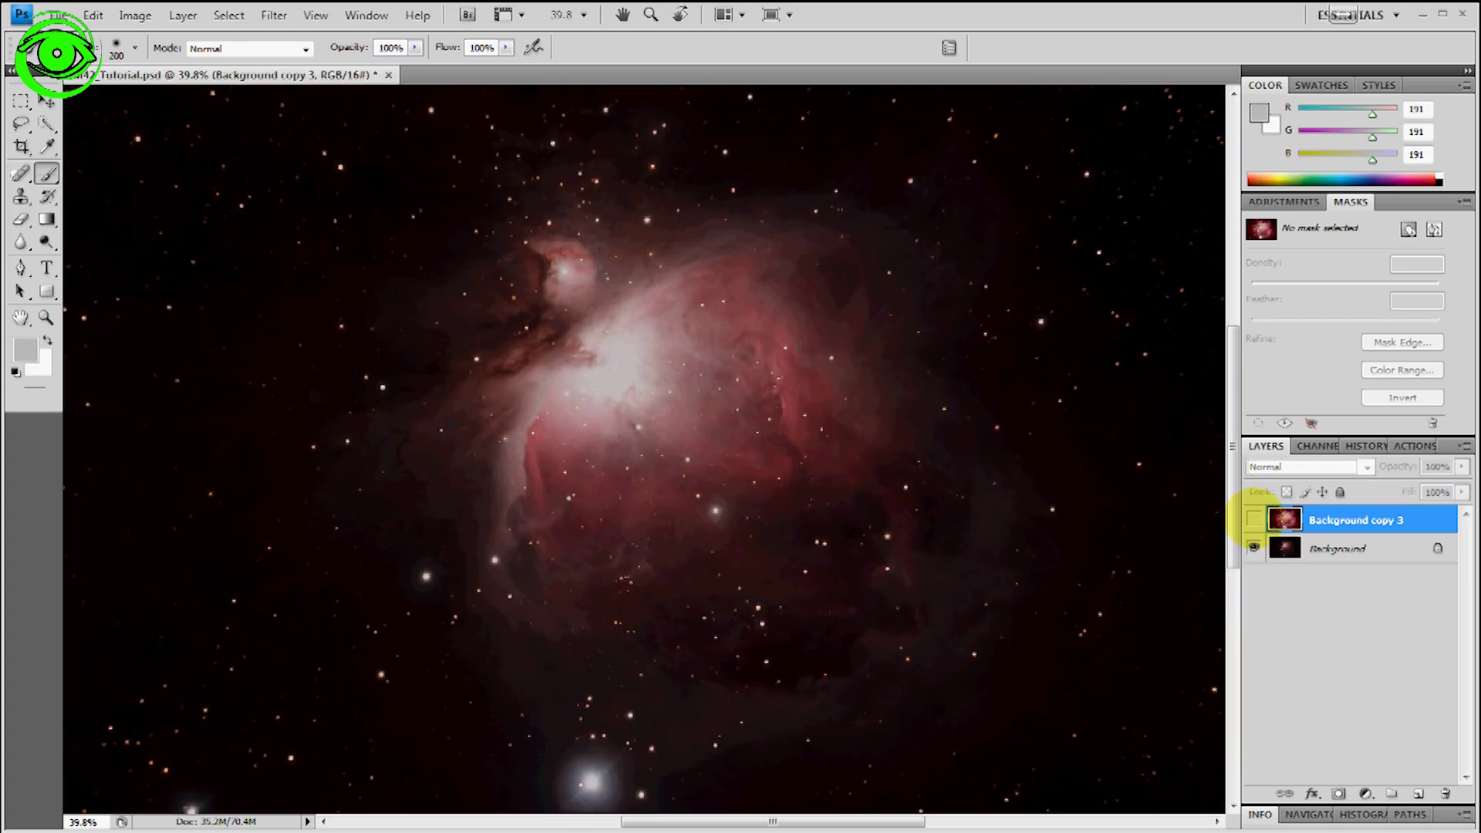
click(1253, 519)
click(1253, 519)
click(1254, 519)
Step: Duplicate the Background layer, and add a Reveal All layer mask to Background copy 3
click(1346, 550)
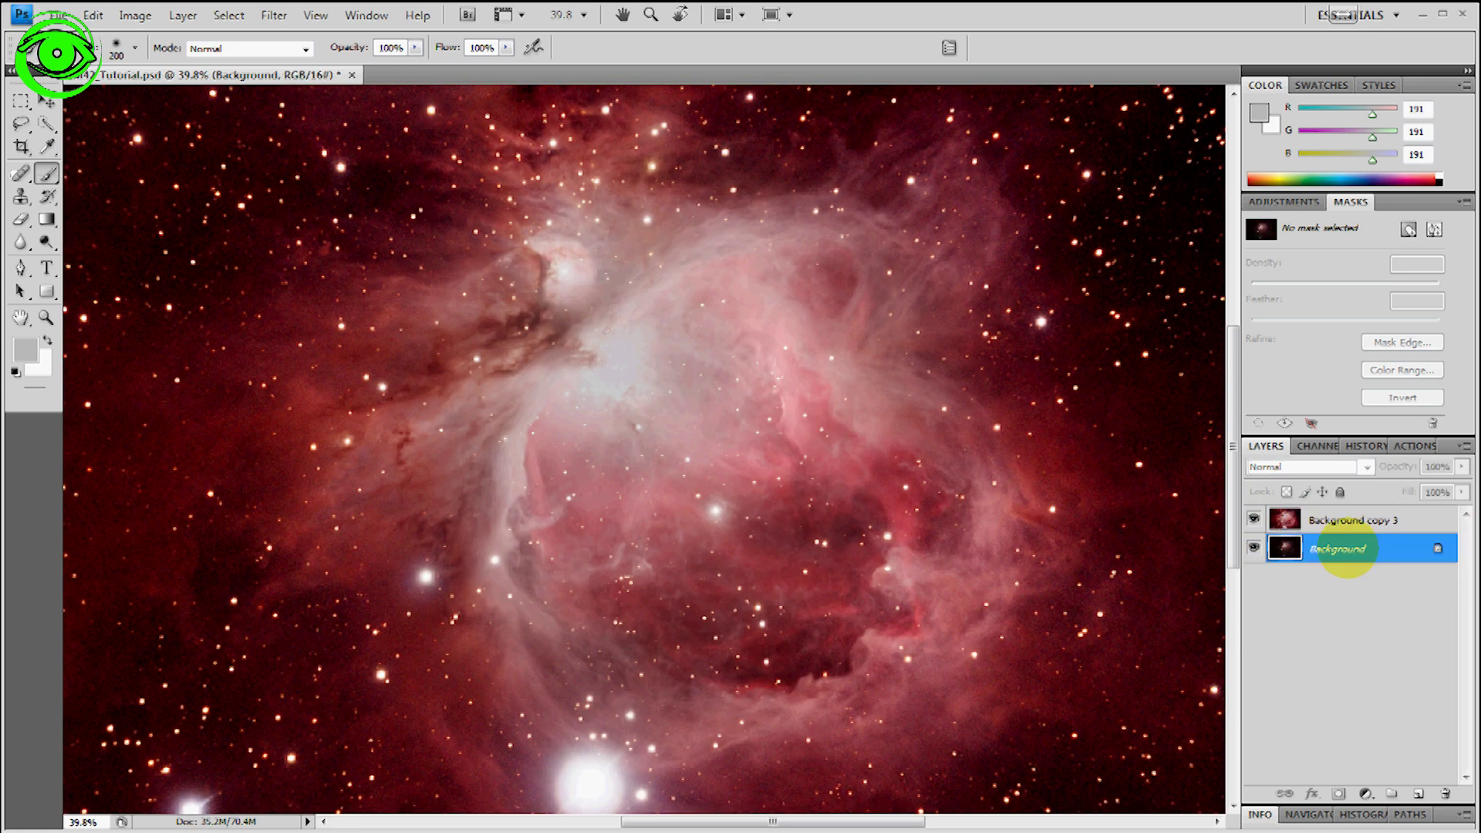
drag(1346, 549, 1418, 794)
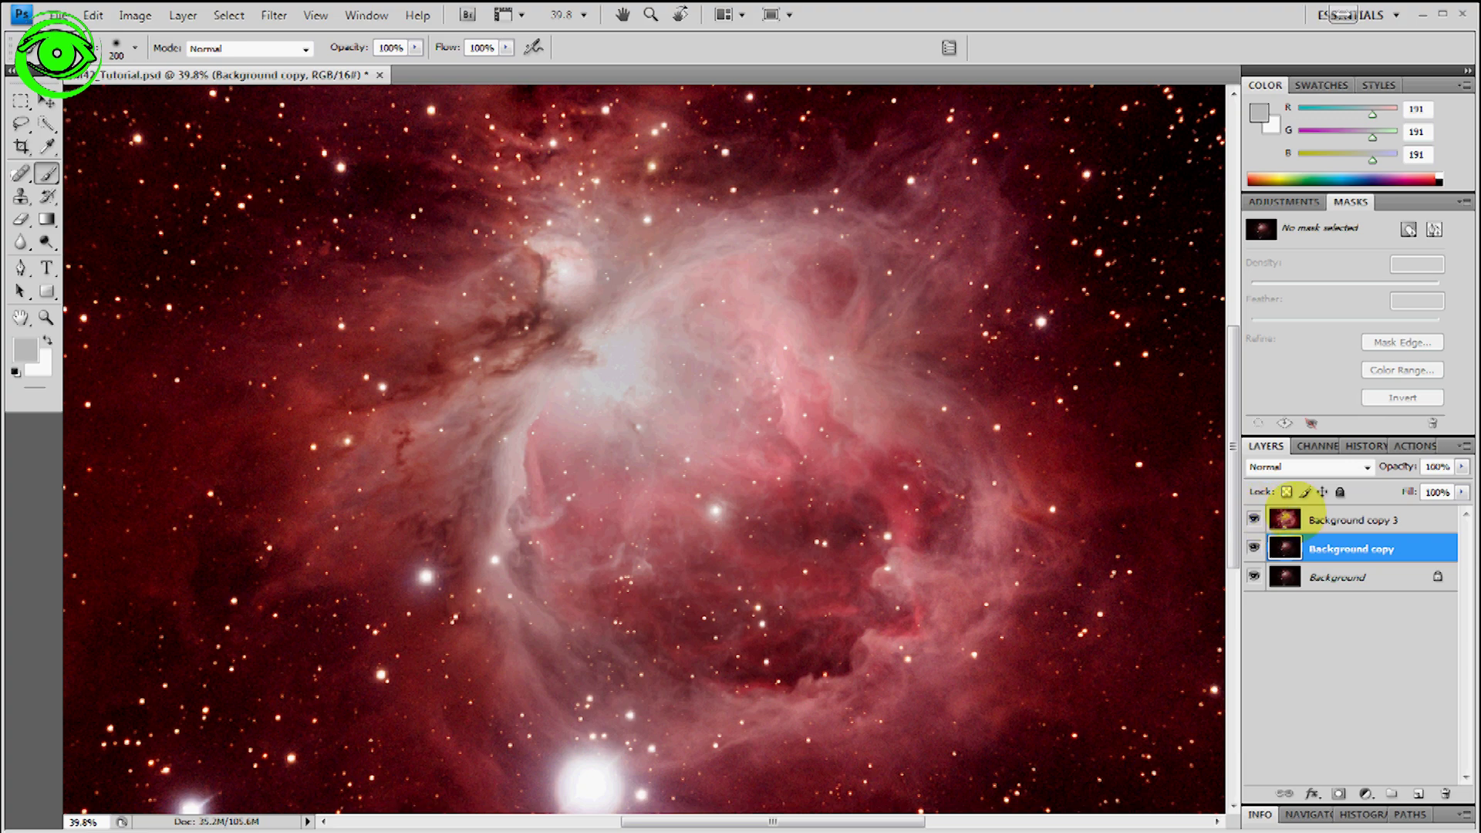
click(1280, 518)
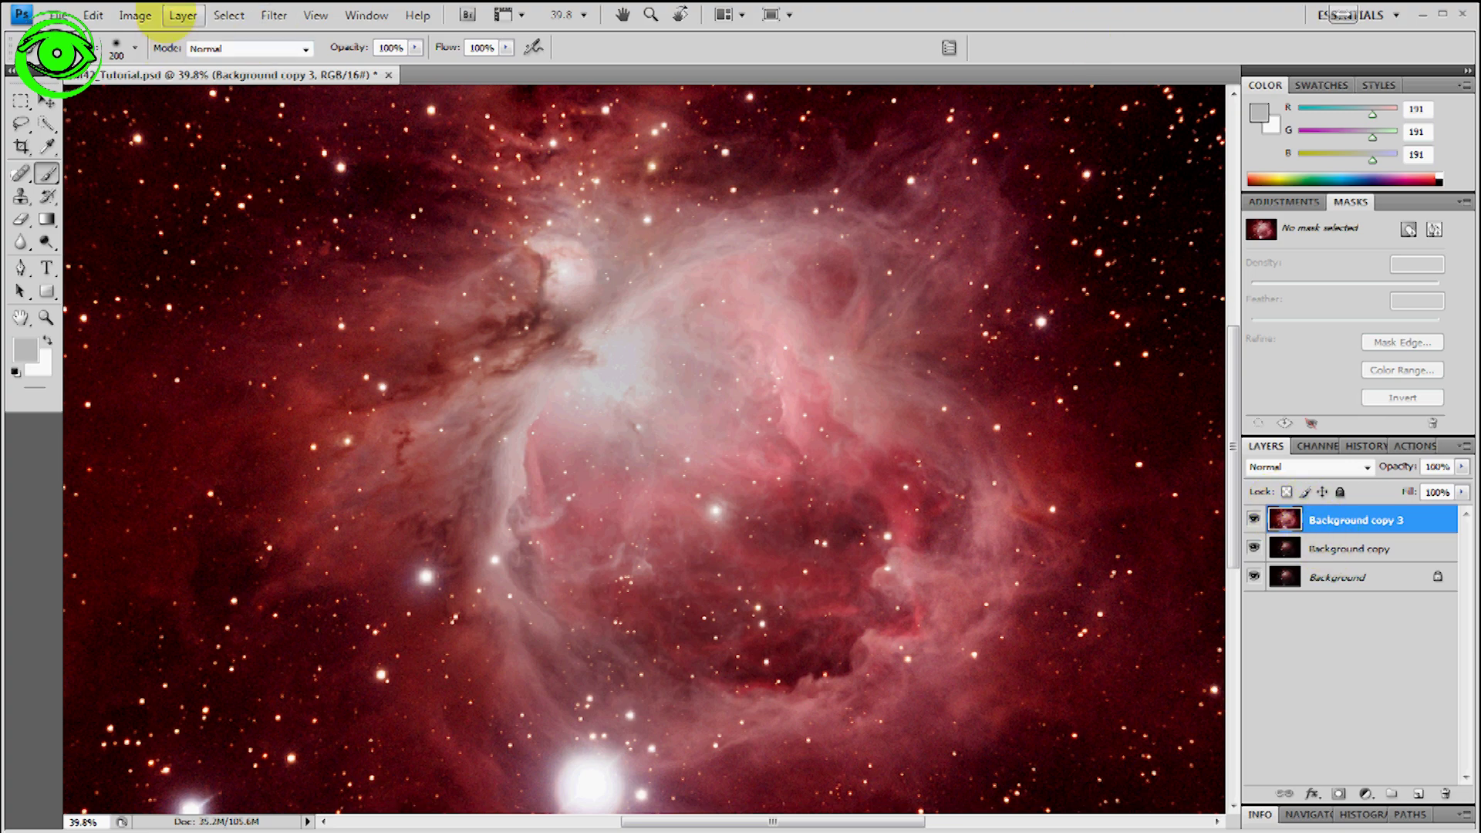
click(182, 16)
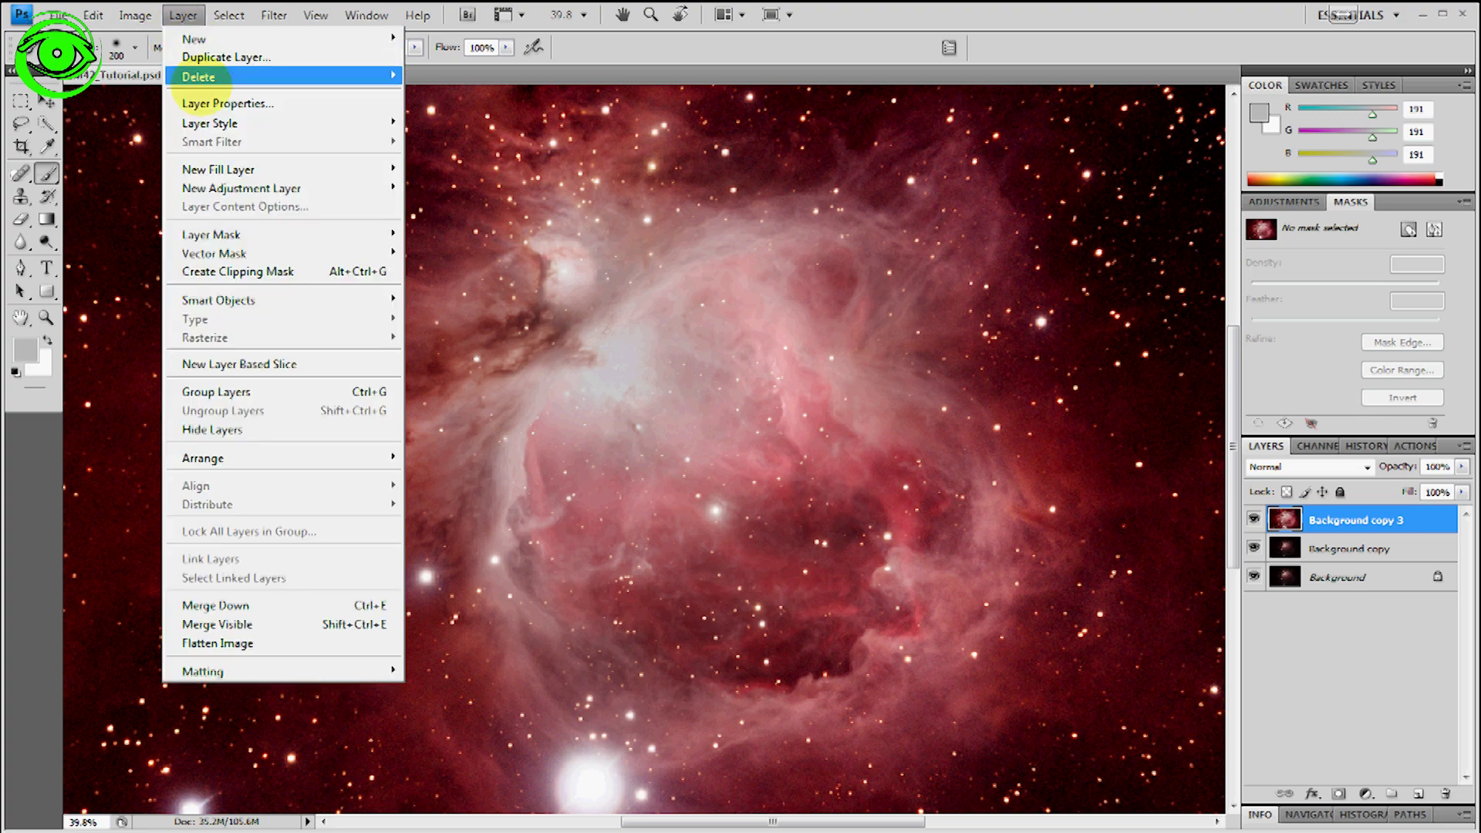
mouse_move(255, 239)
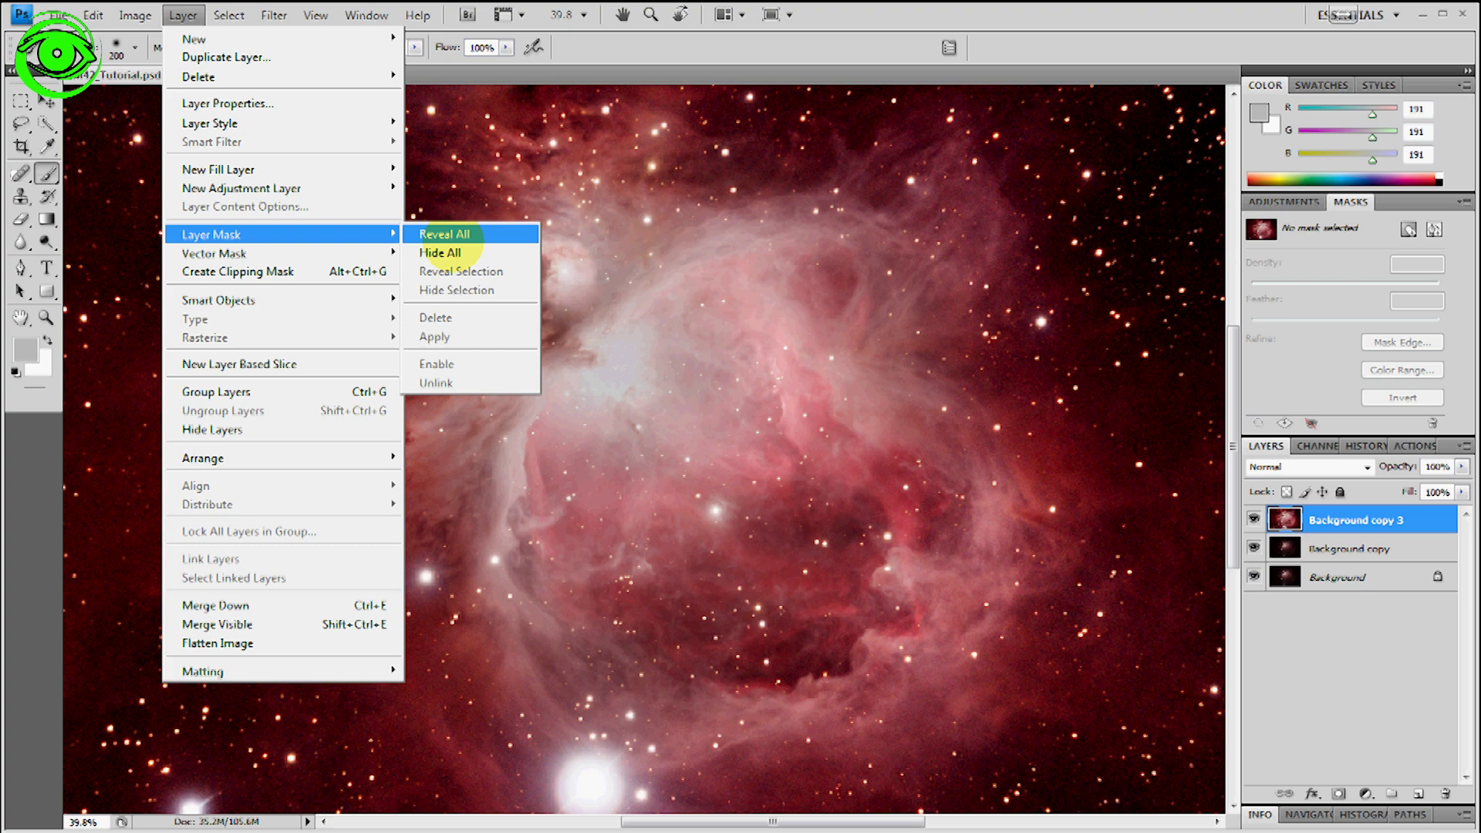
click(453, 235)
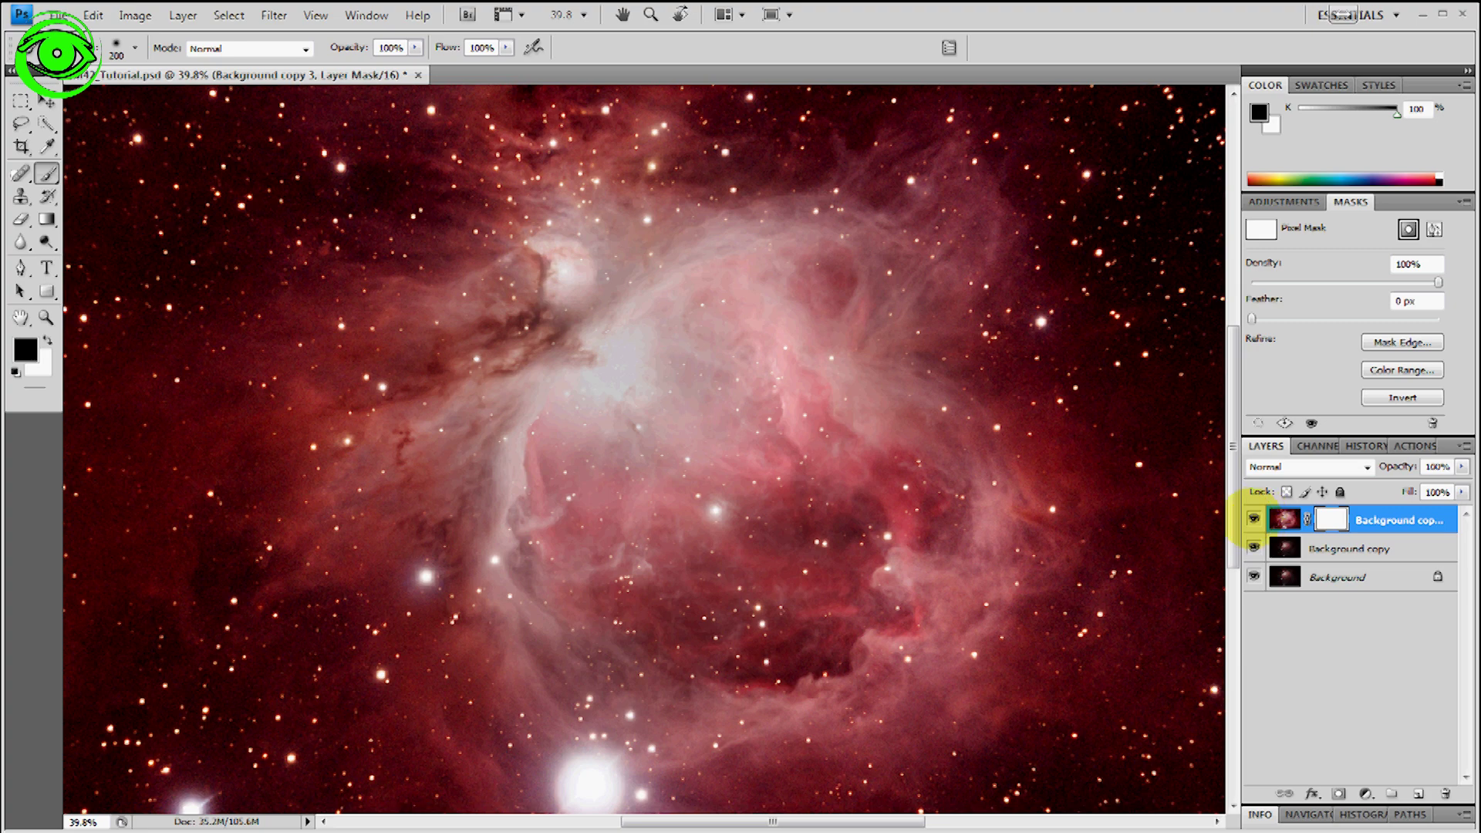
Step: Compare Background copy 3 with the layers beneath, and paint black on its mask over the brightest core, reducing the brush to 125
click(1253, 519)
click(1253, 518)
click(1253, 518)
click(1254, 518)
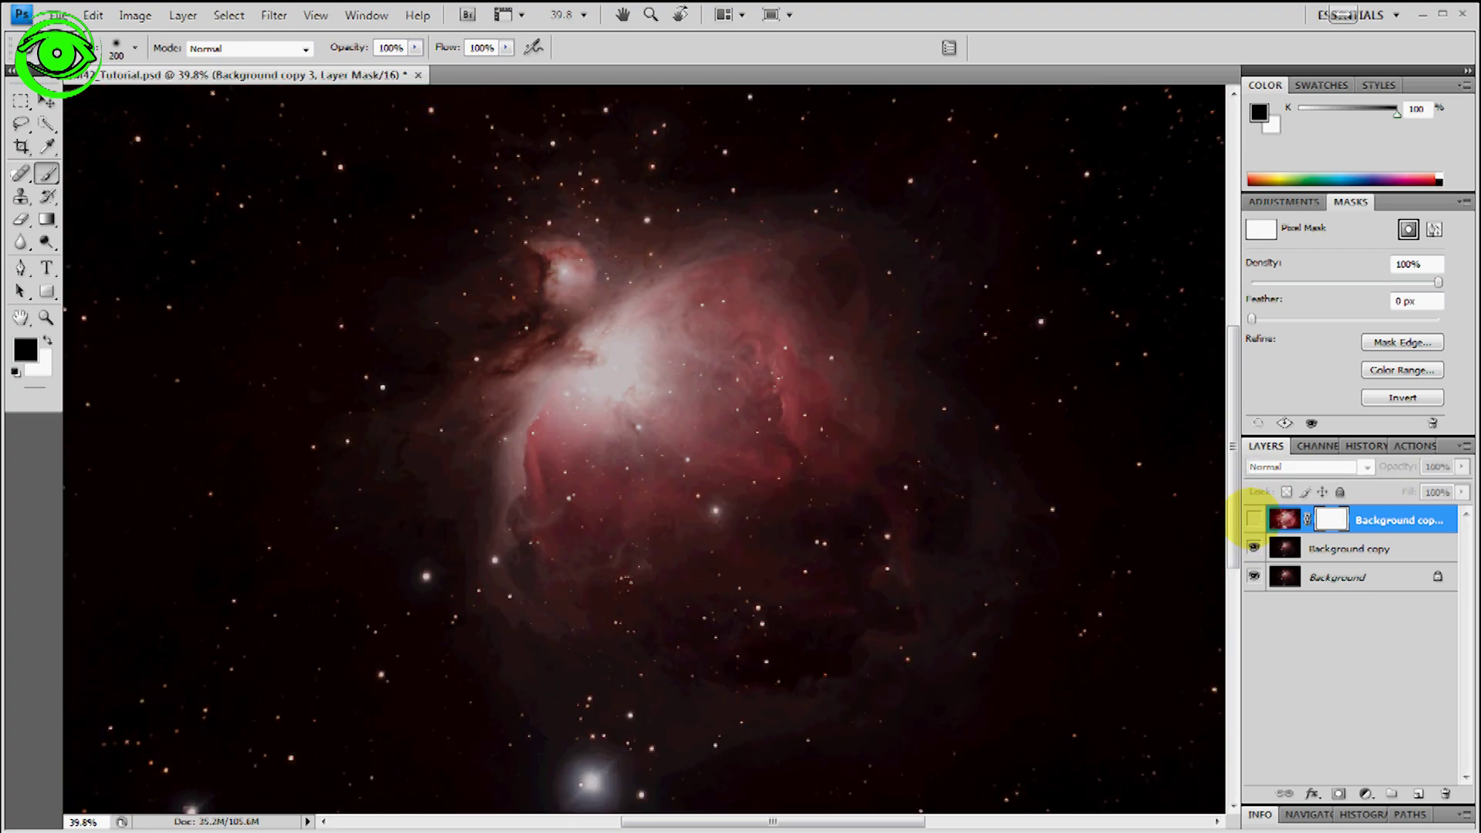
click(1253, 519)
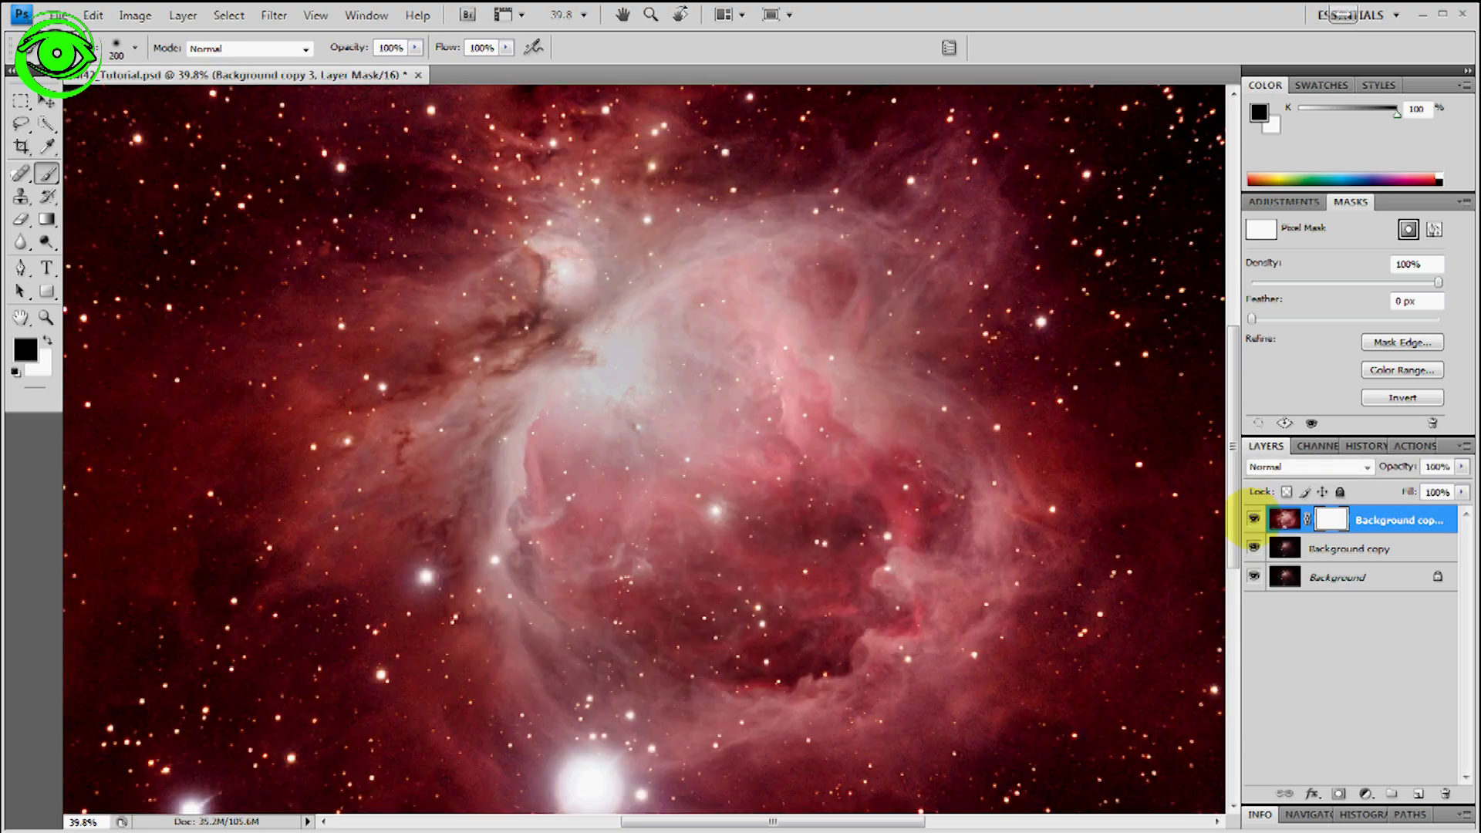
click(1253, 518)
click(1254, 518)
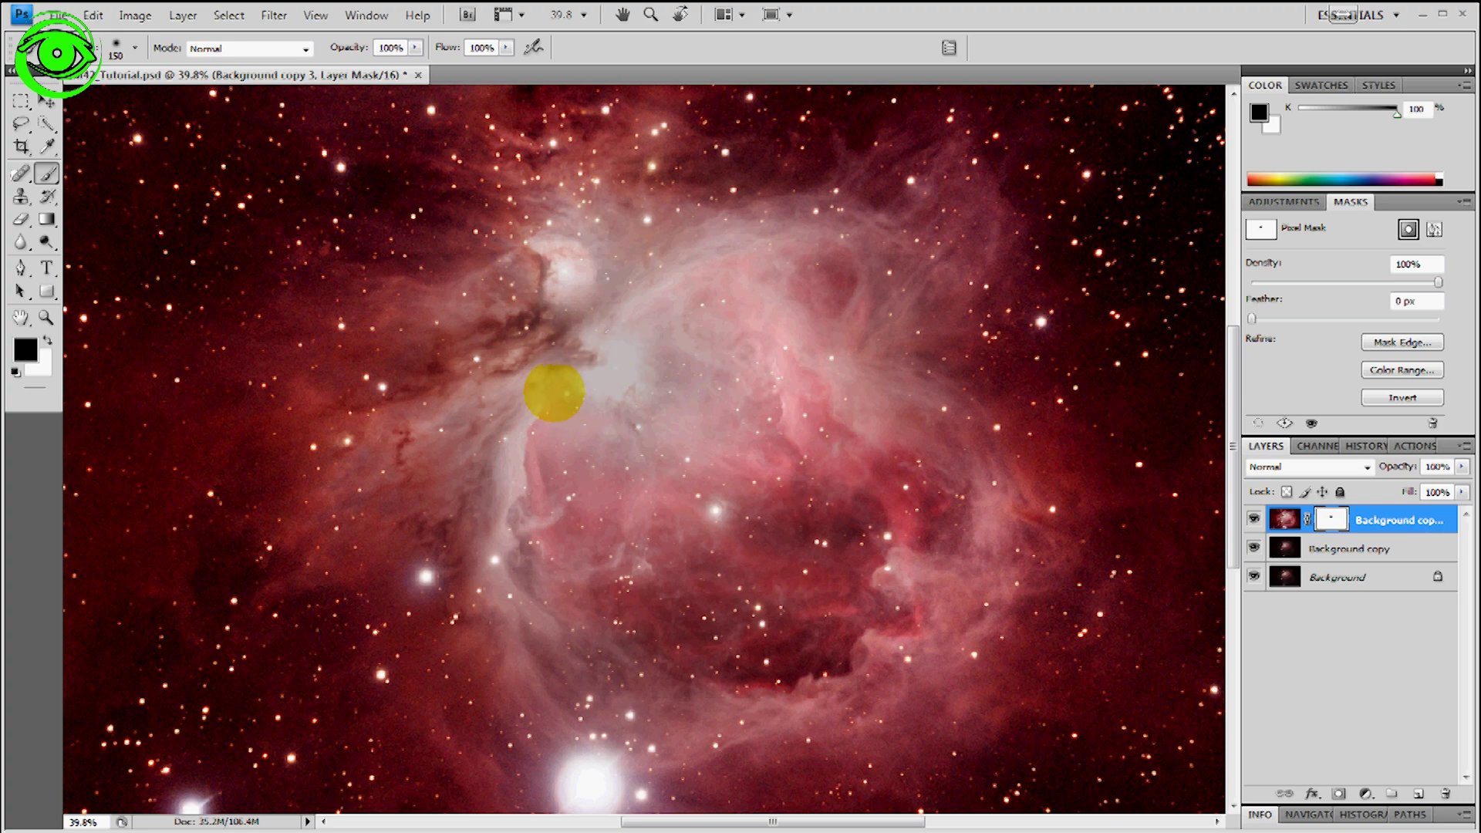
click(535, 396)
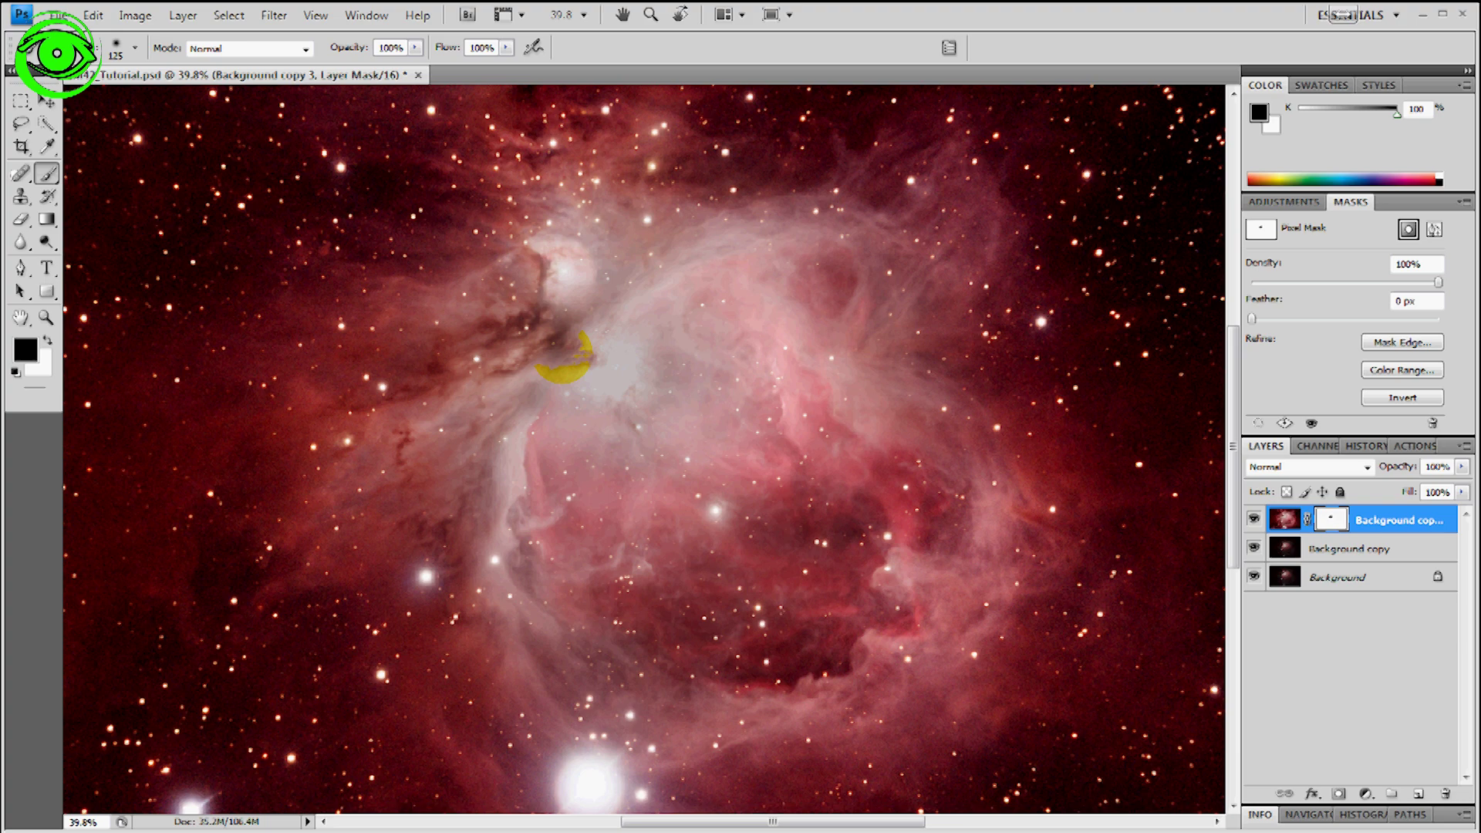
mouse_move(632, 332)
mouse_down()
mouse_move(667, 351)
mouse_move(655, 386)
mouse_move(589, 404)
mouse_move(569, 388)
mouse_move(626, 323)
mouse_move(671, 348)
mouse_up()
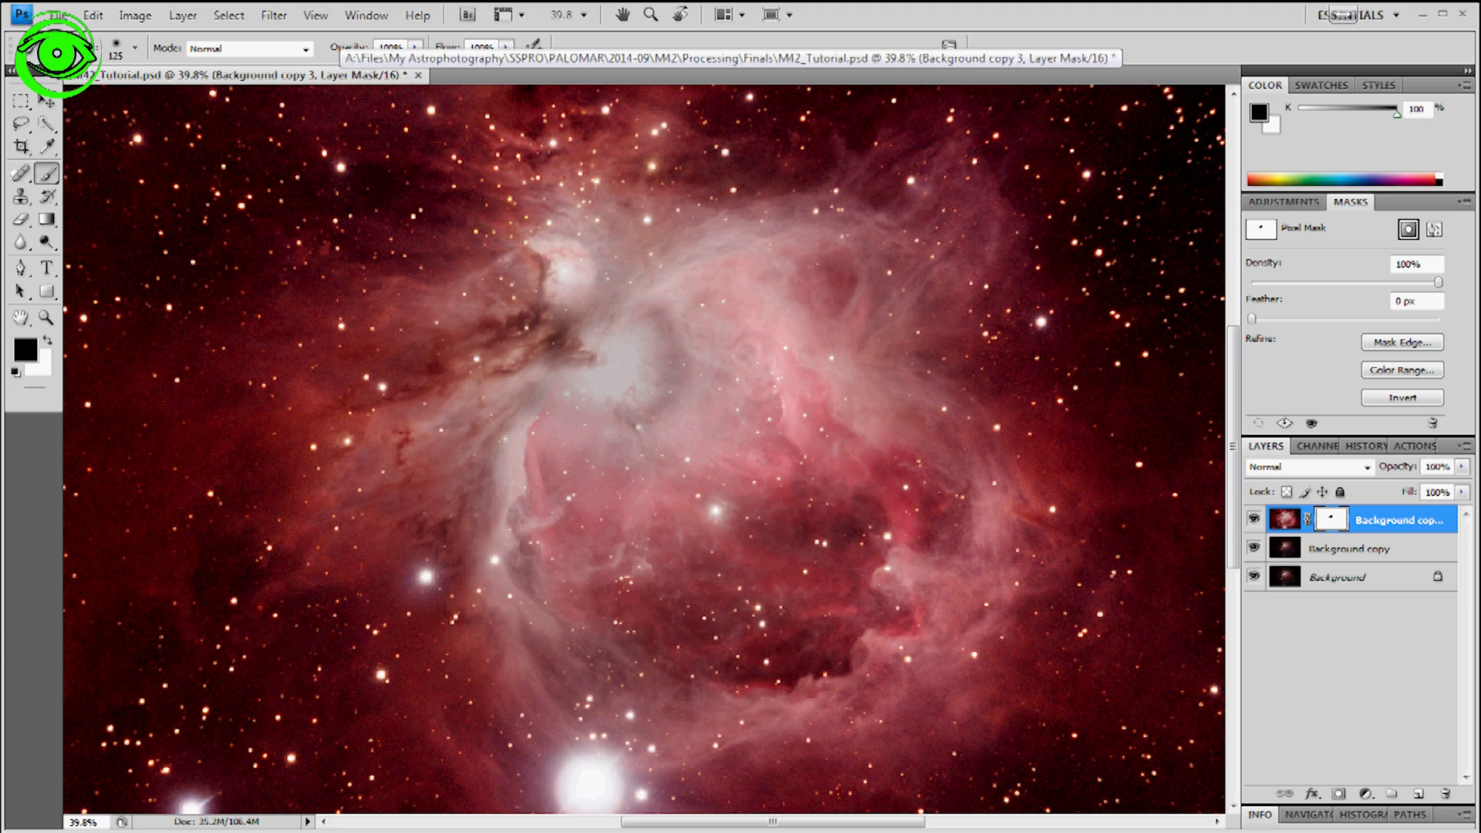
Step: Soften the painted core mask on Background copy 3 with a Gaussian Blur of 64.6 pixels radius
click(273, 15)
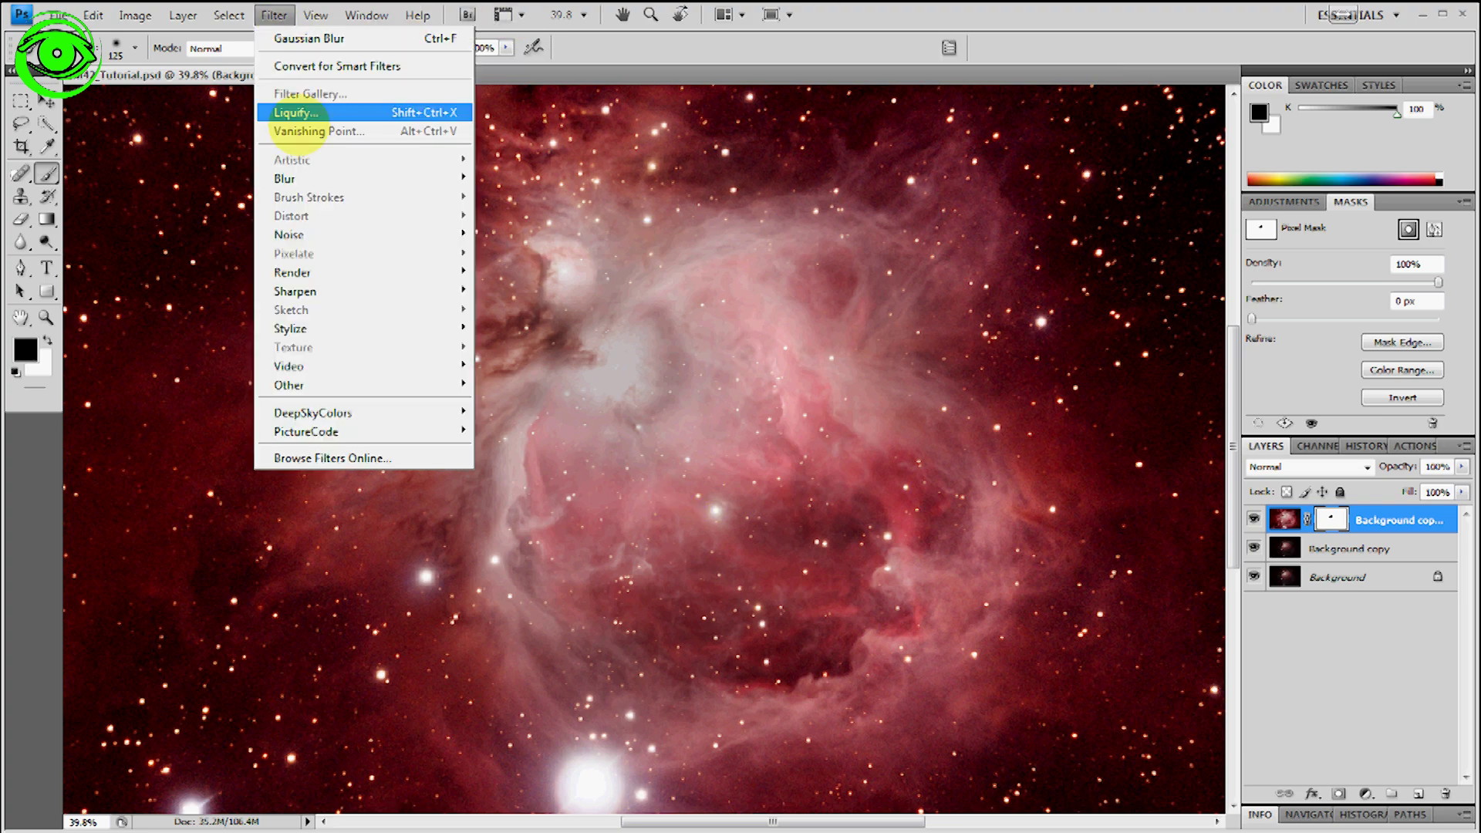
mouse_move(324, 177)
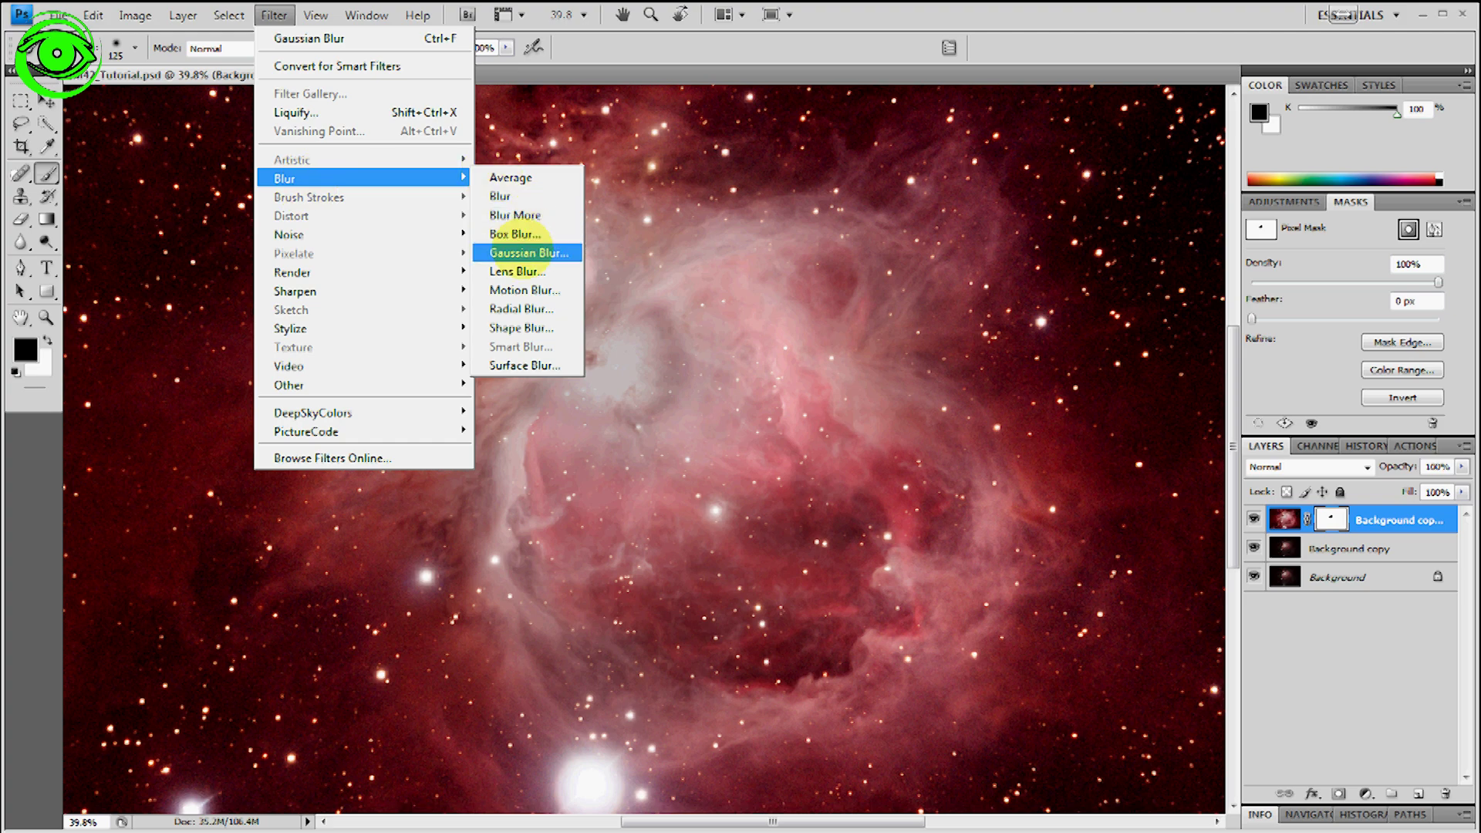
click(524, 252)
click(661, 524)
click(661, 525)
drag(785, 584, 740, 584)
drag(733, 293, 1124, 169)
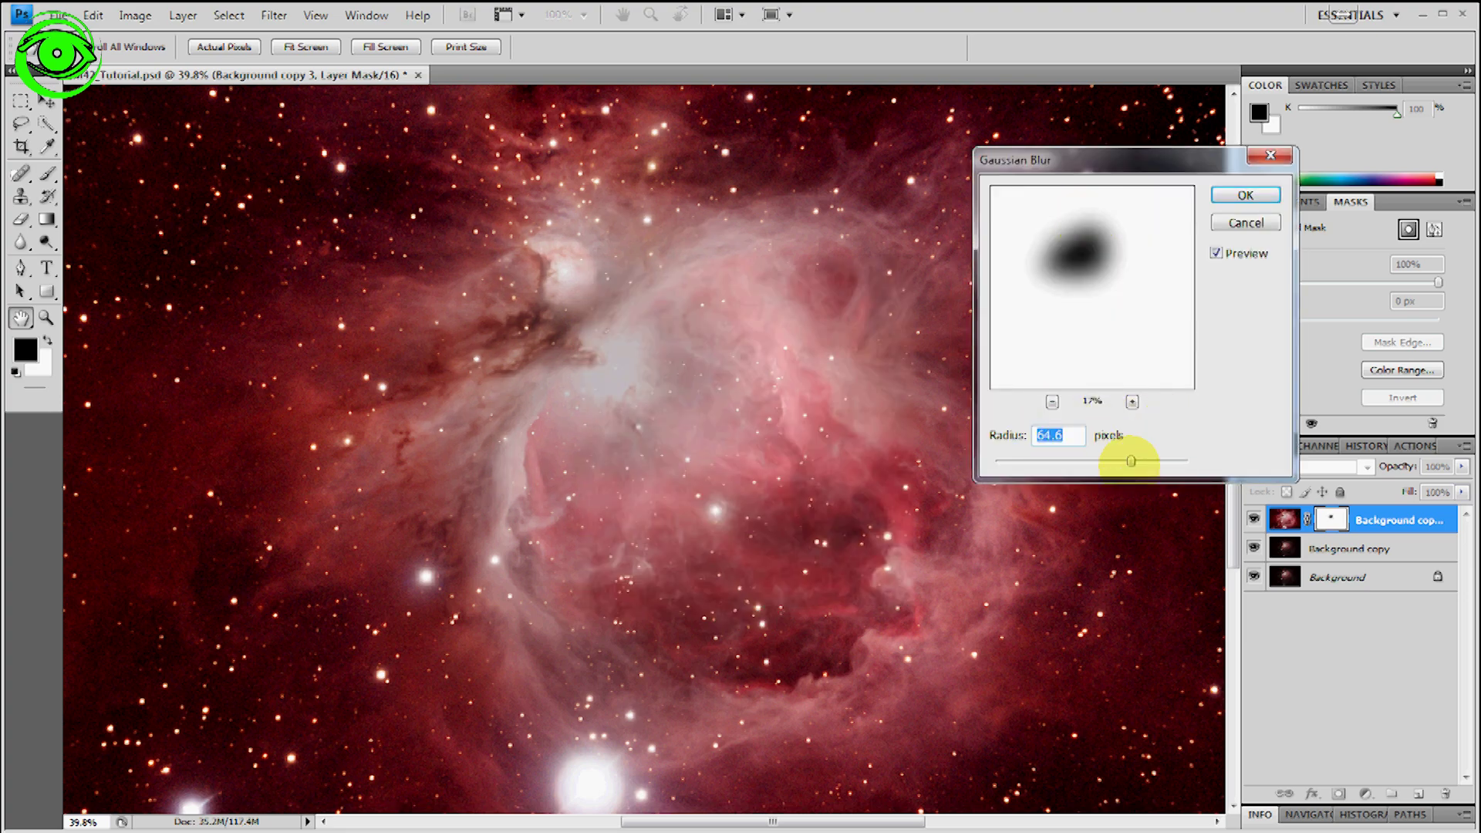
click(1129, 462)
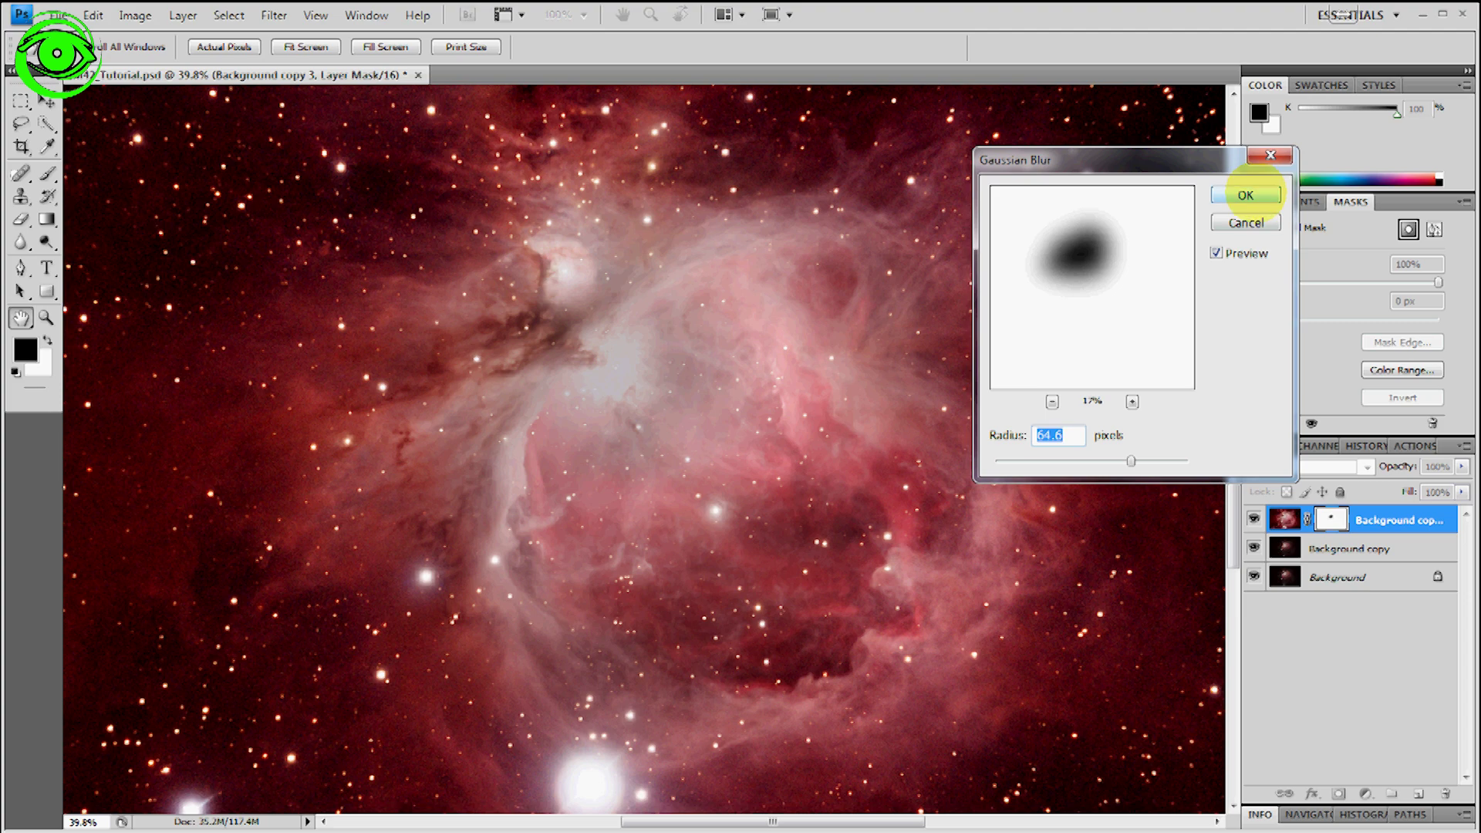
click(1245, 196)
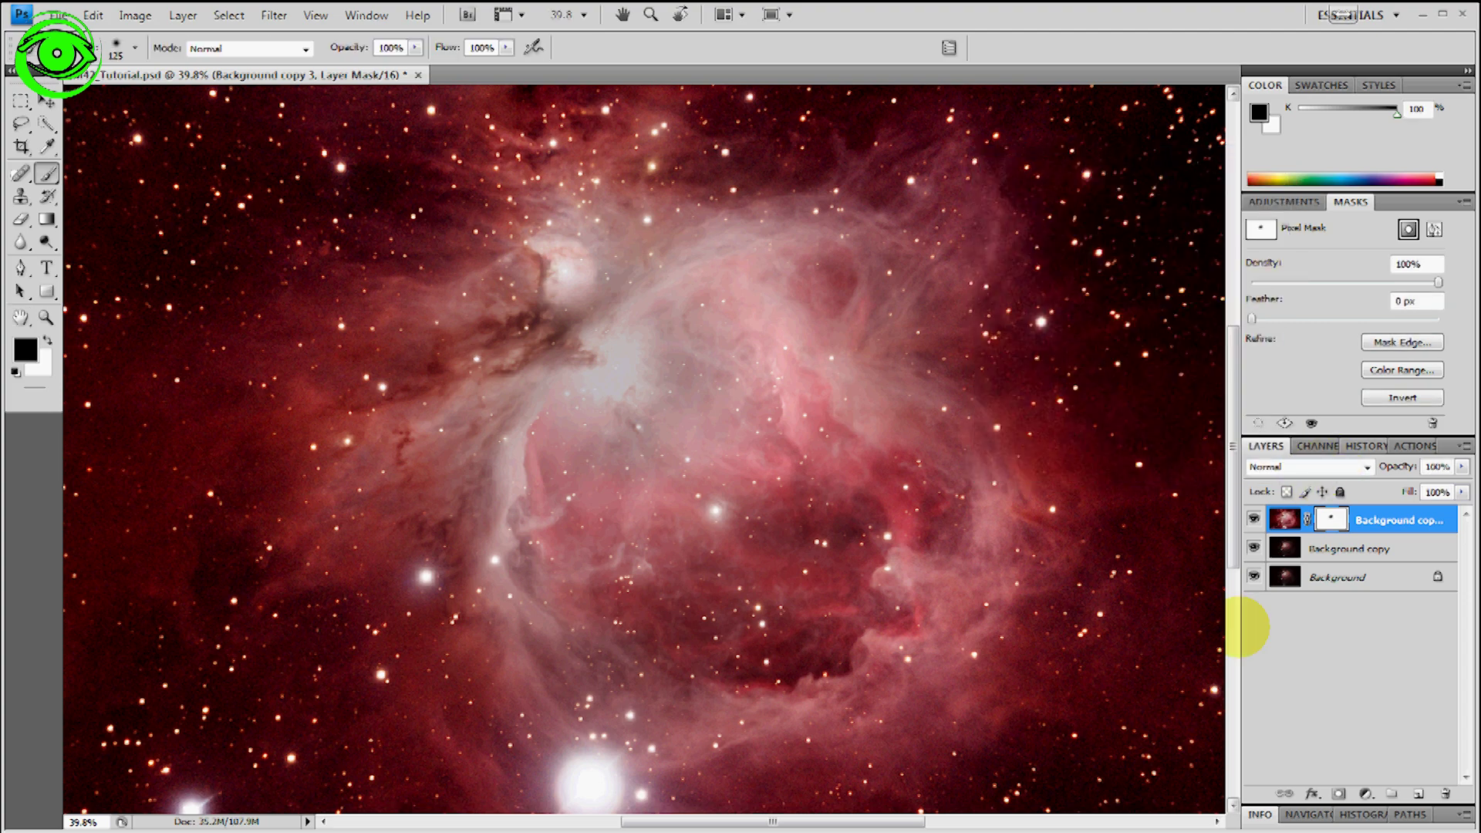
Step: Merge the masked Background copy 3 layer down into Background copy
right_click(1404, 519)
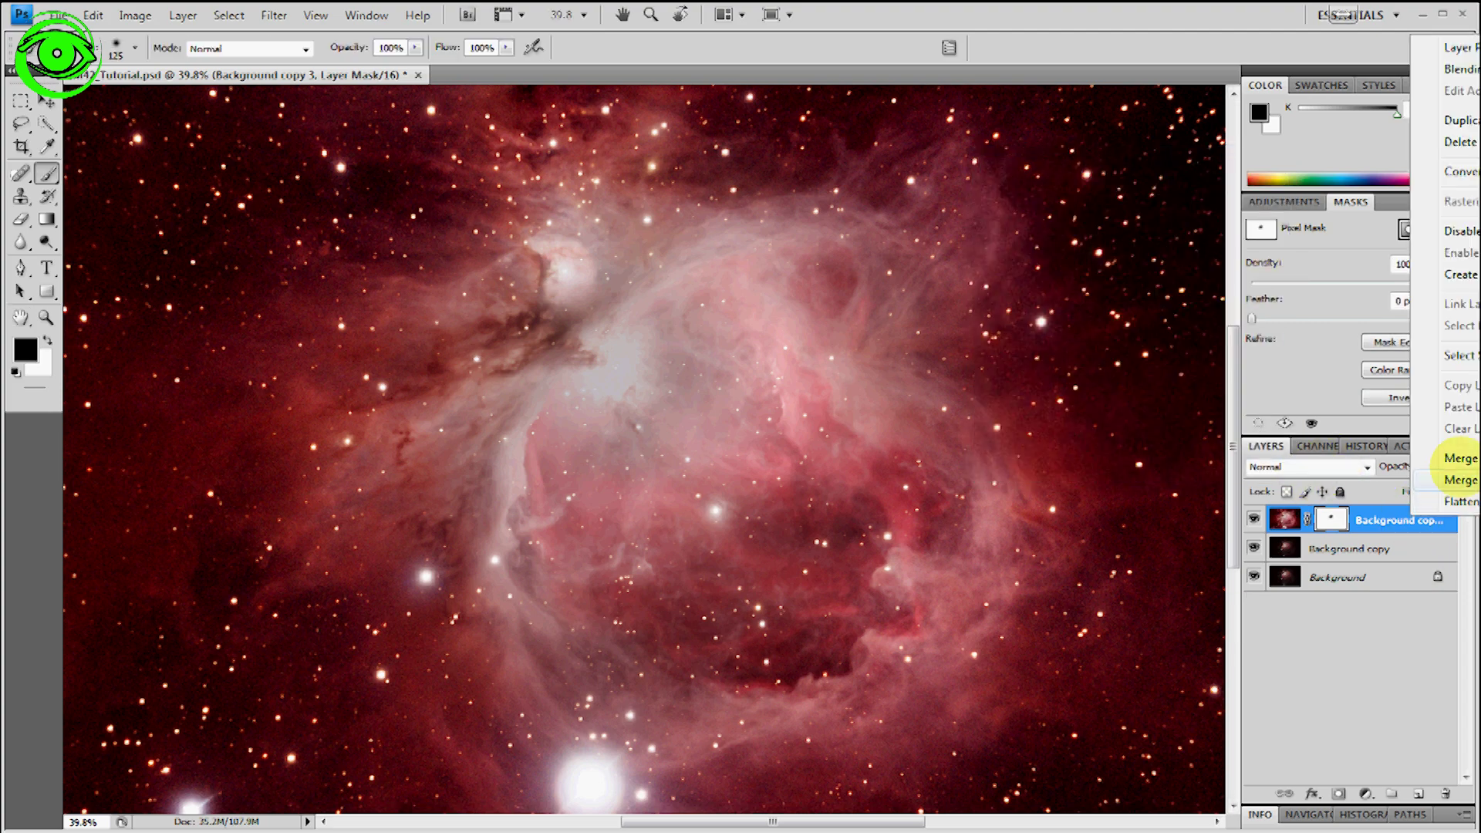
click(1450, 461)
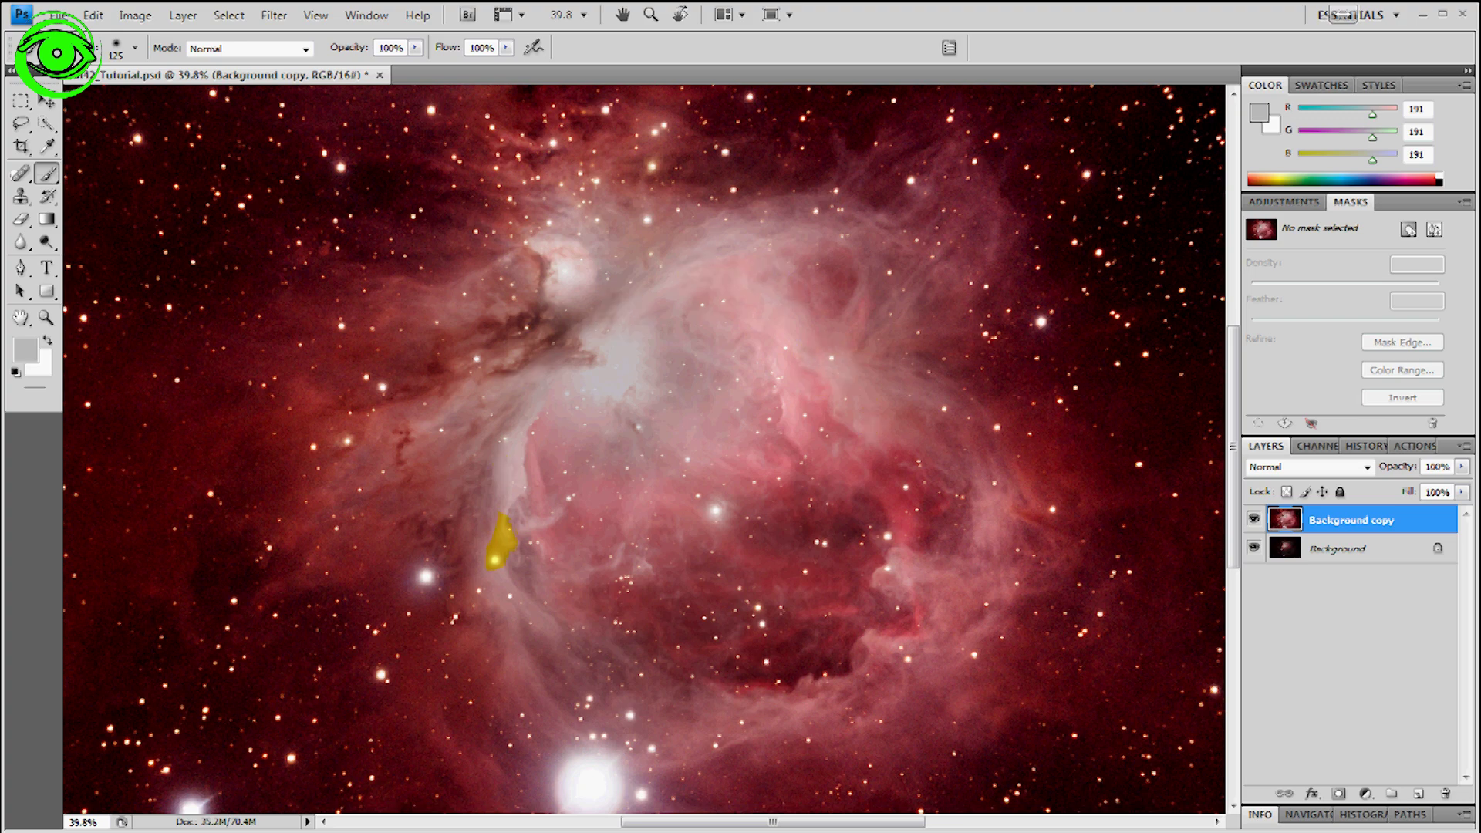
Step: Compare the merged Background copy layer with the original Background beneath it, and view the image at actual pixels
click(1253, 519)
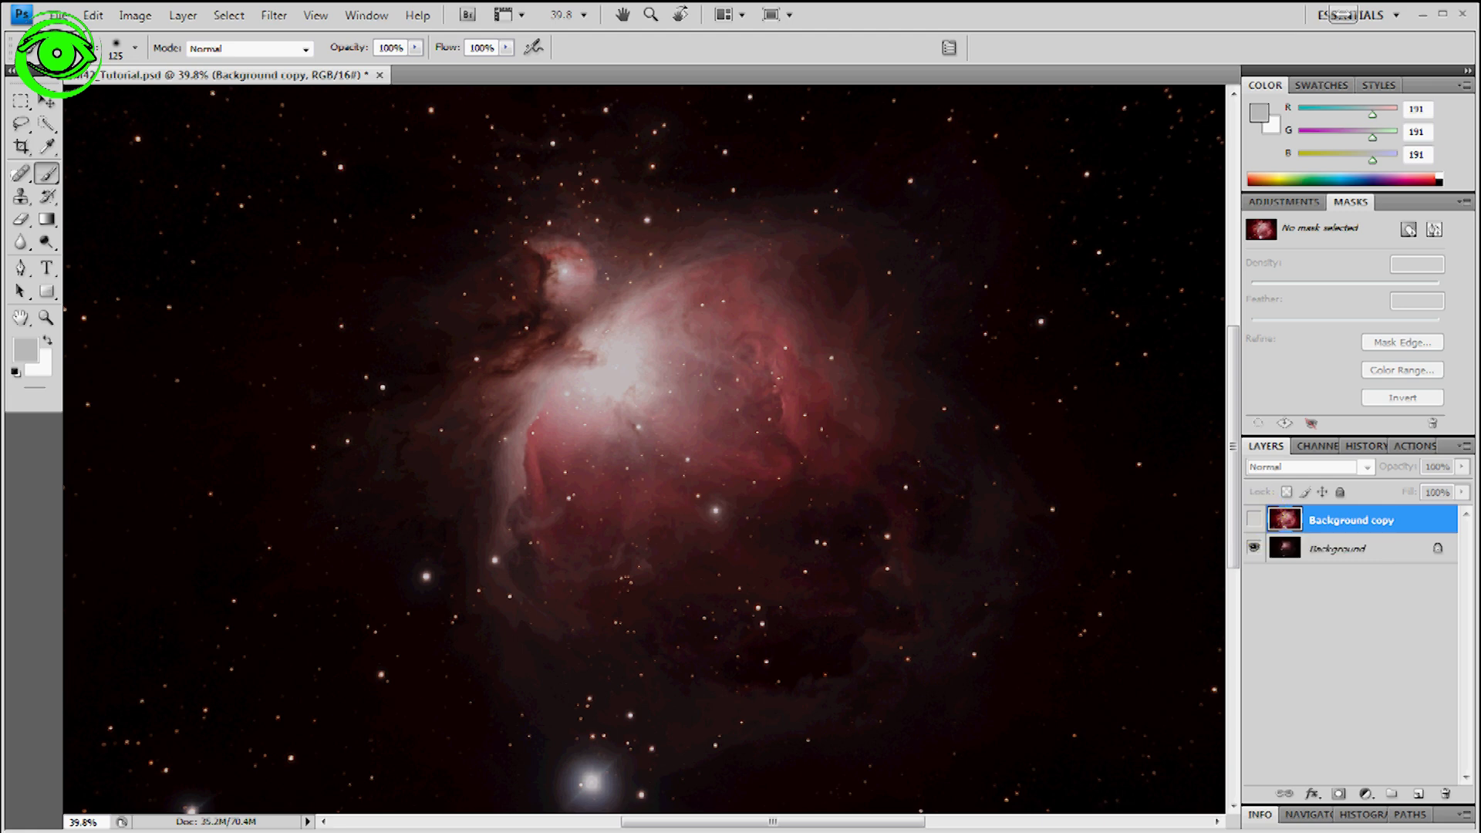
click(1253, 519)
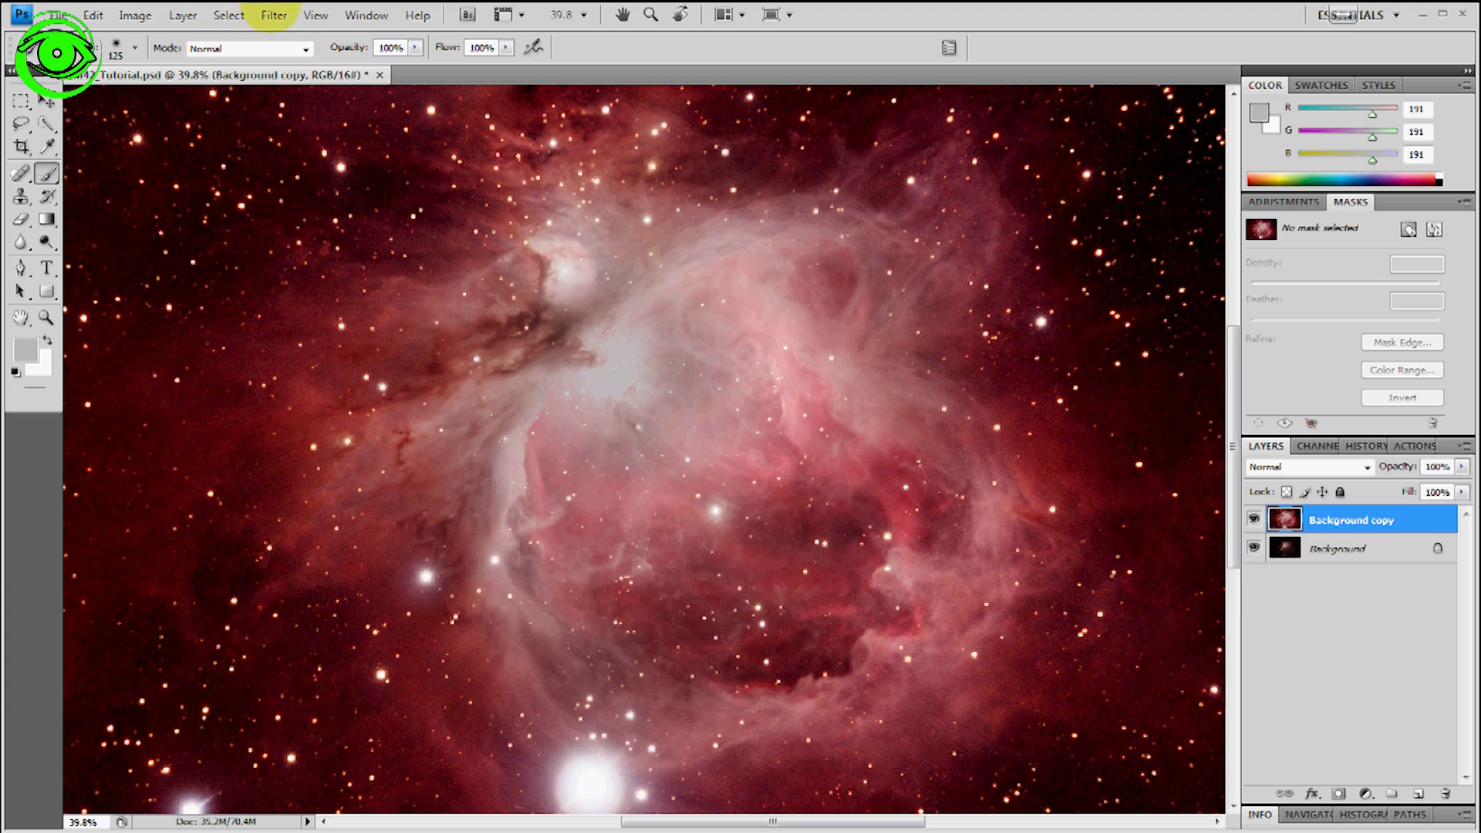
click(315, 16)
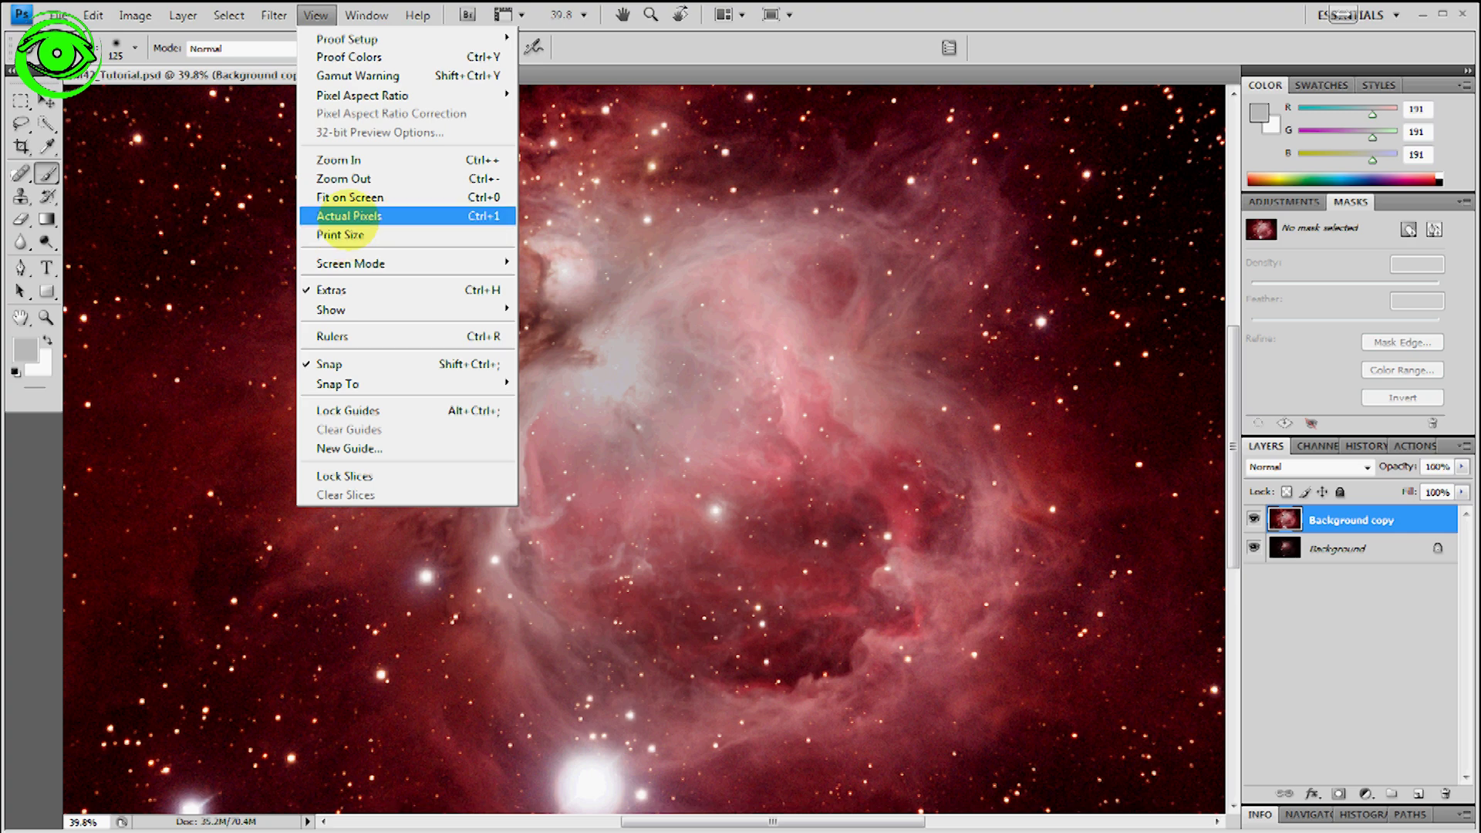
click(344, 220)
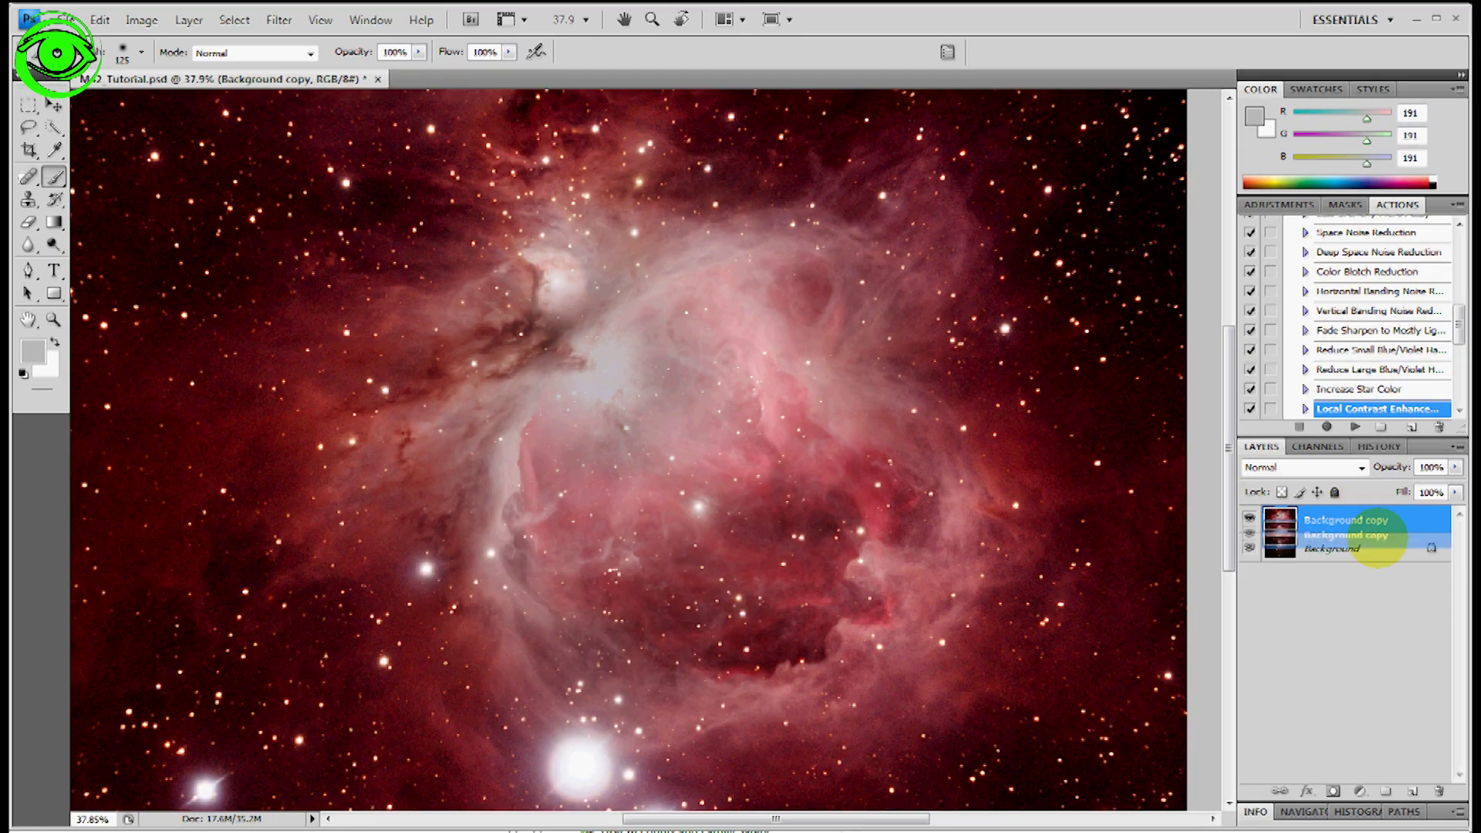
Step: Duplicate the Background copy layer and run the Local Contrast Enhance action on the duplicate
drag(1377, 538, 1412, 790)
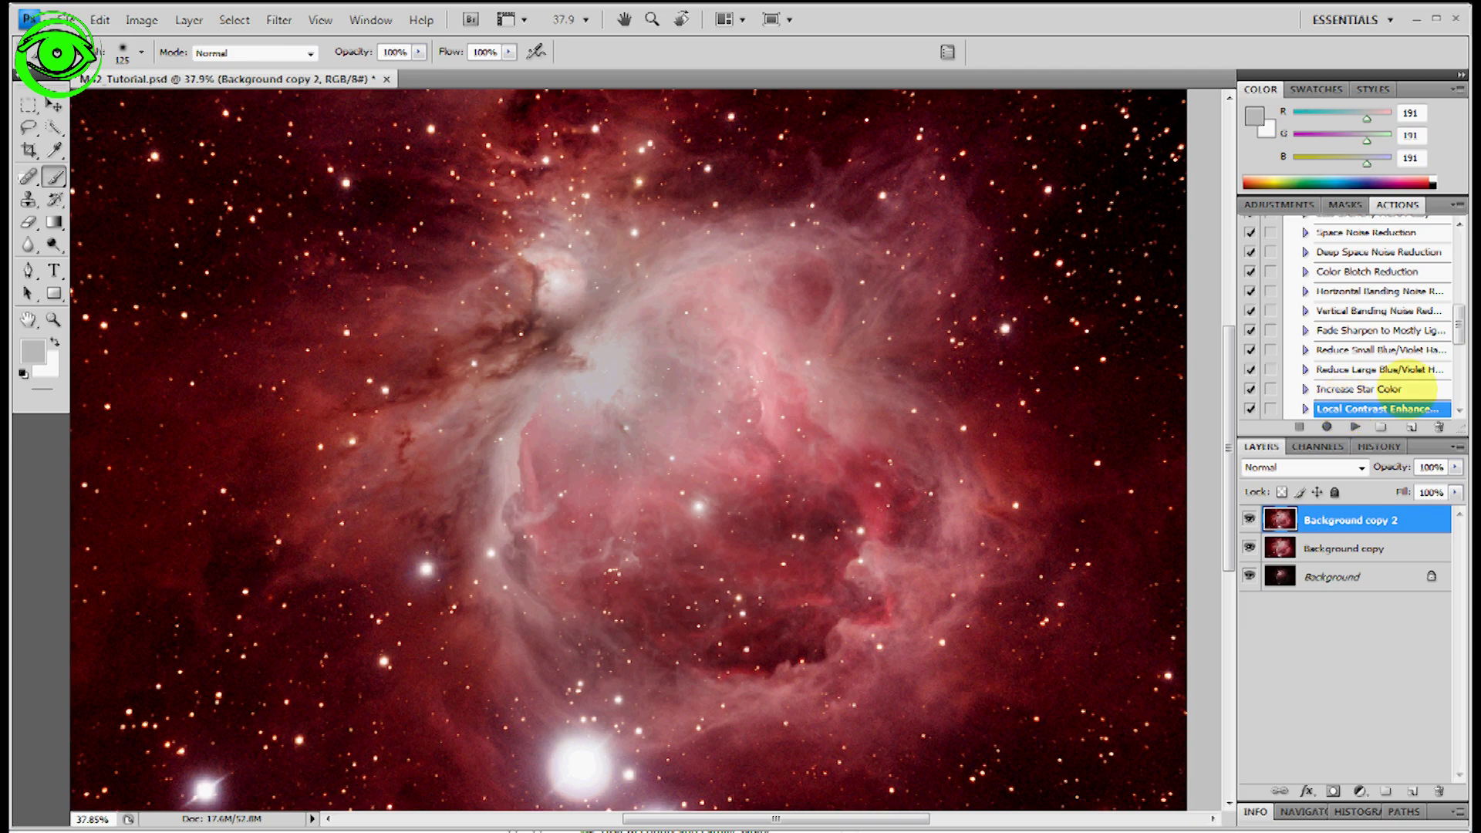
mouse_move(1458, 324)
mouse_down()
mouse_move(1453, 272)
mouse_move(1456, 342)
mouse_up()
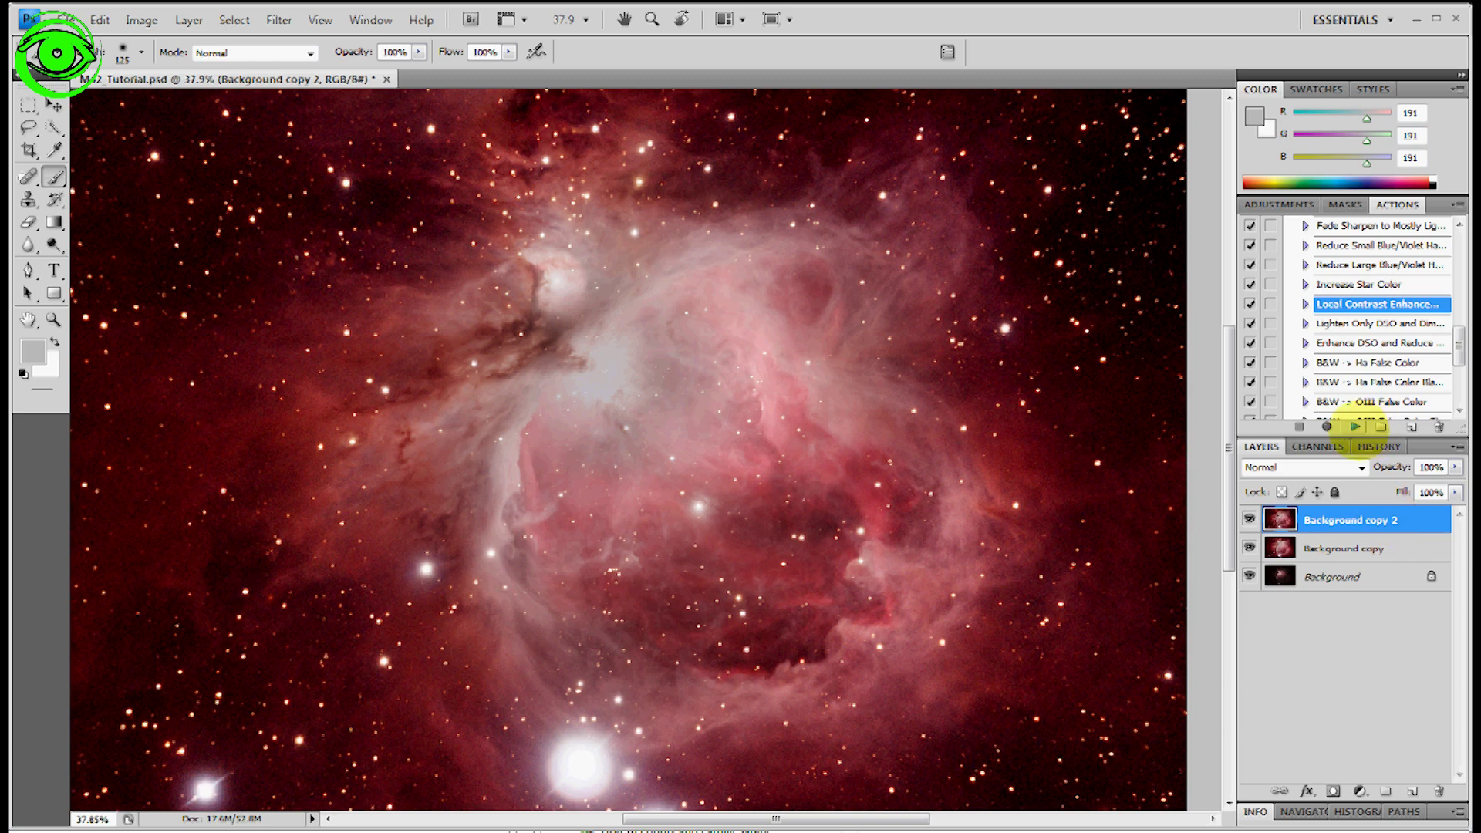
click(1355, 427)
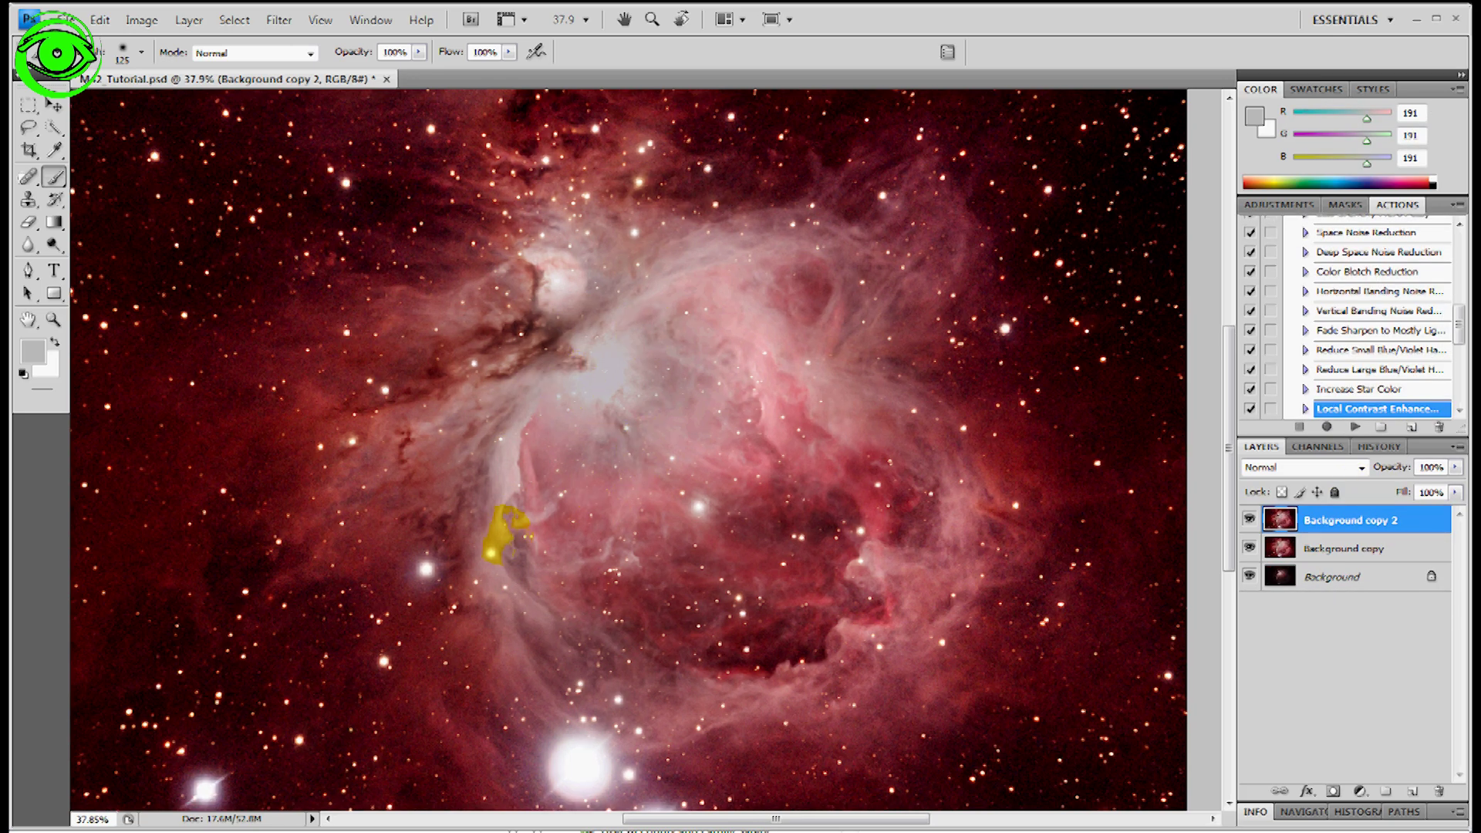
Step: Compare Background copy 2 with the layers beneath, and run the Local Contrast Enhance action on it a second time
click(1250, 519)
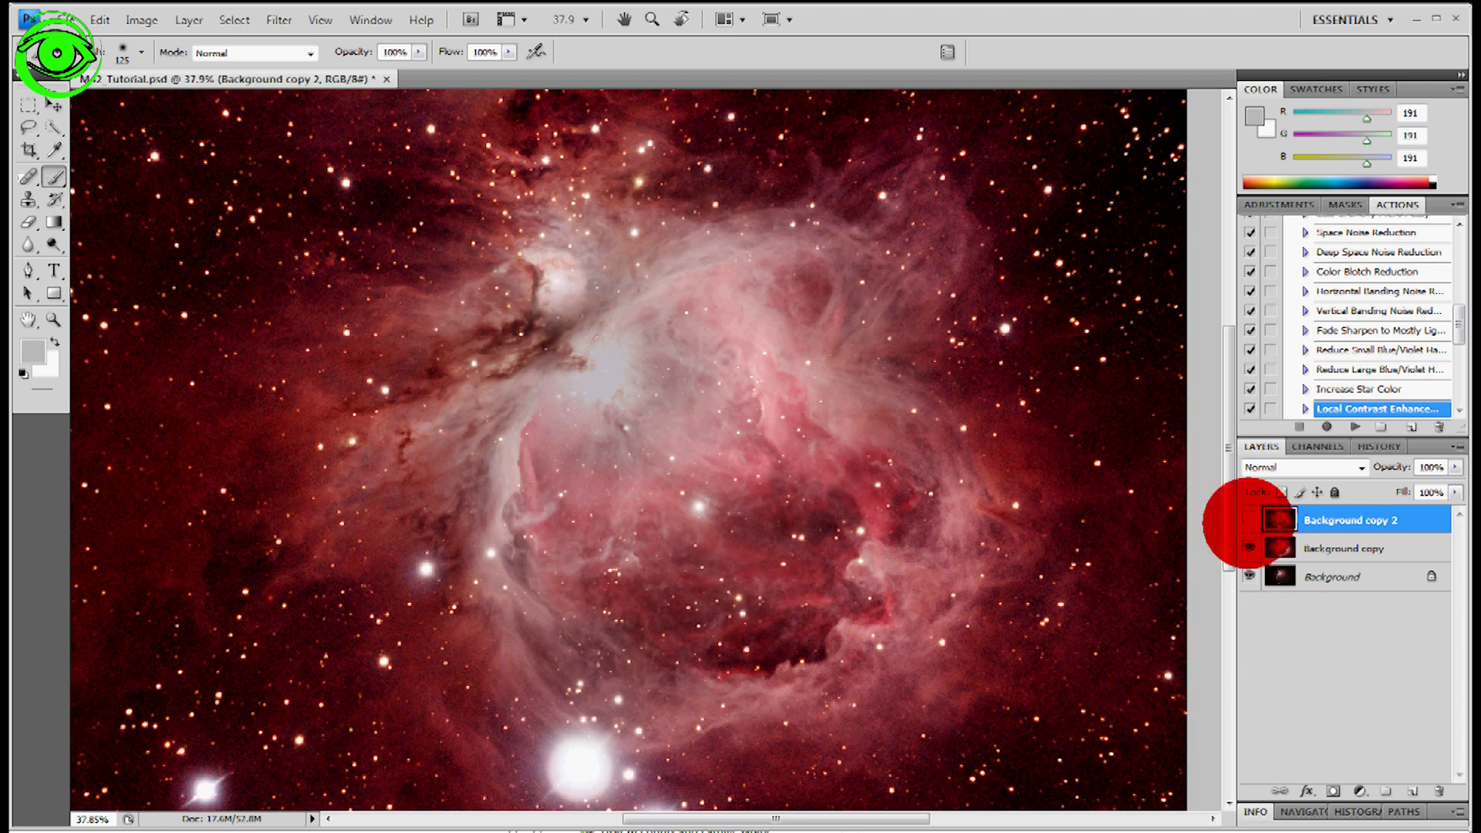
click(1250, 519)
click(1250, 519)
click(1250, 519)
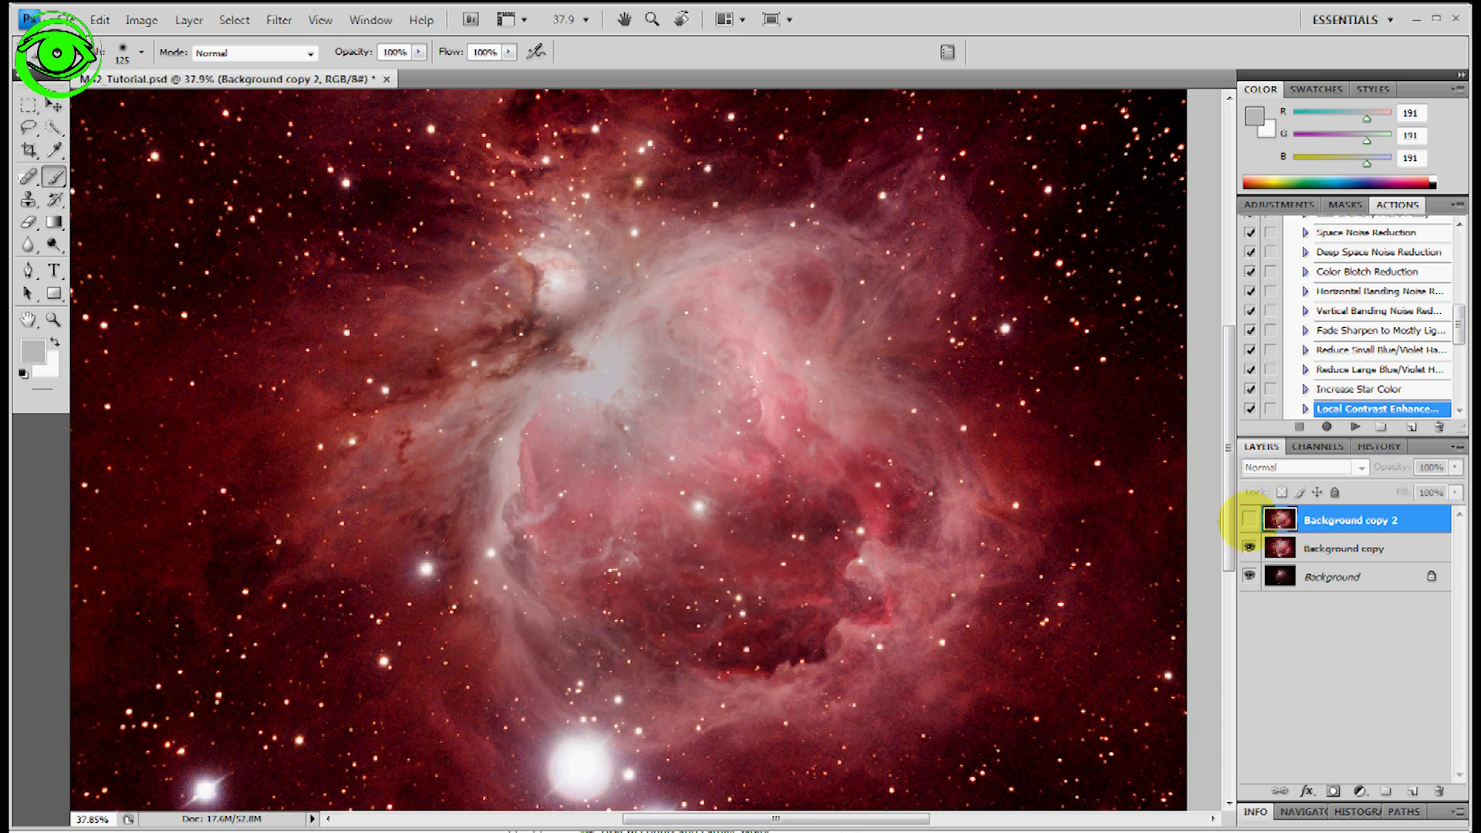
click(1250, 519)
click(1249, 519)
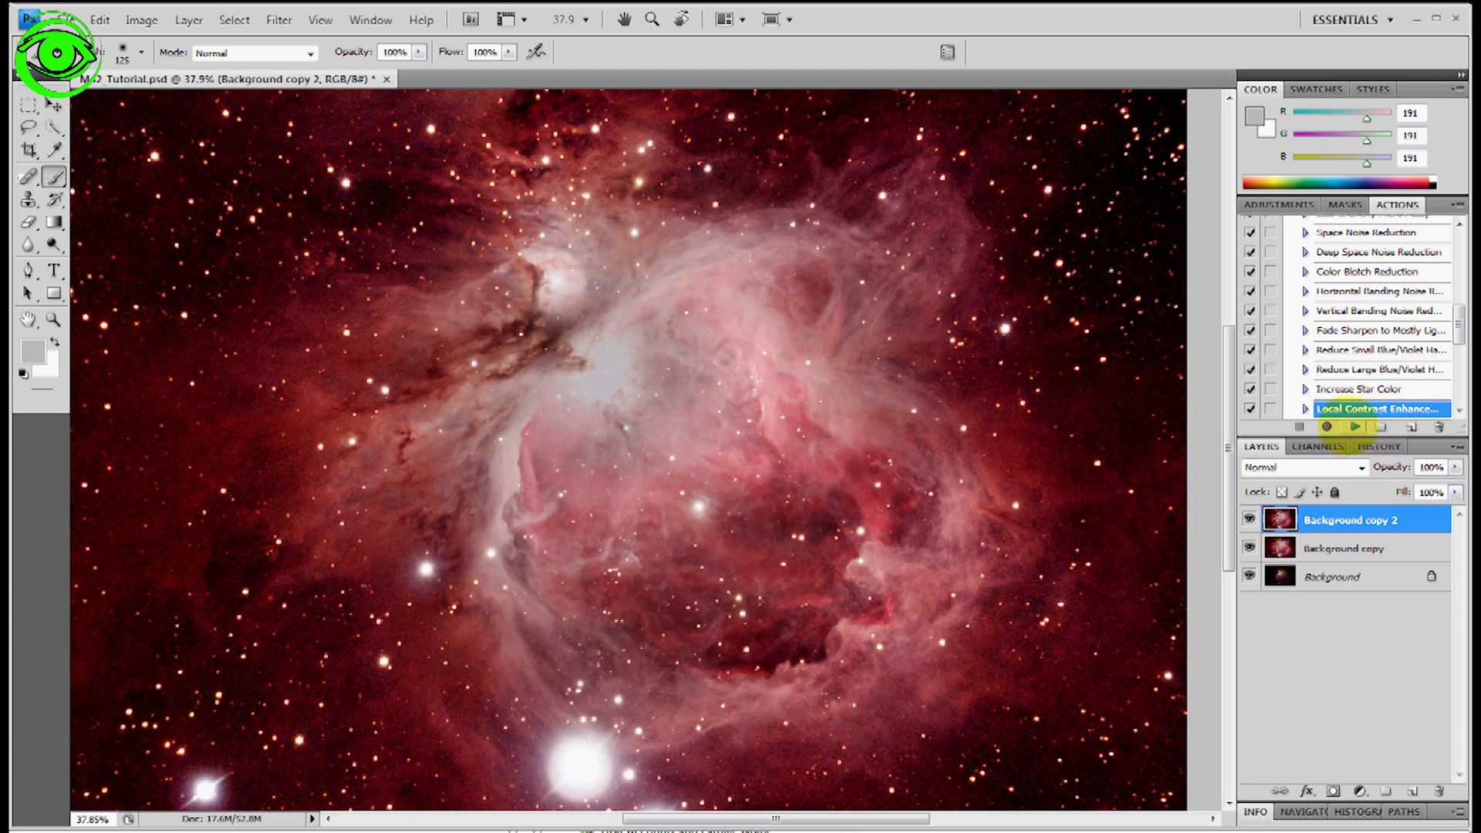
click(1353, 428)
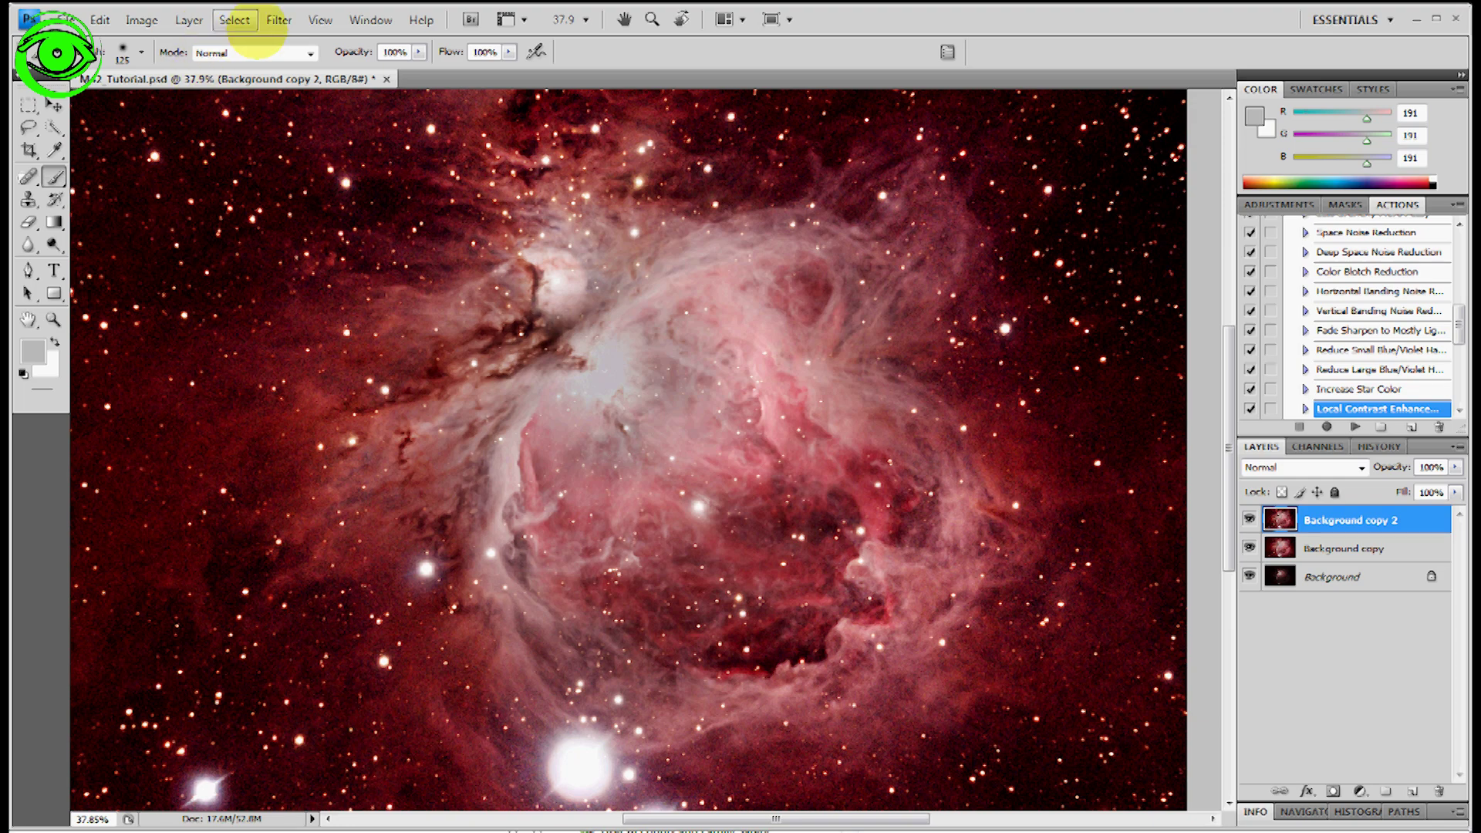
Step: Add a Hide All layer mask to Background copy 2
click(189, 20)
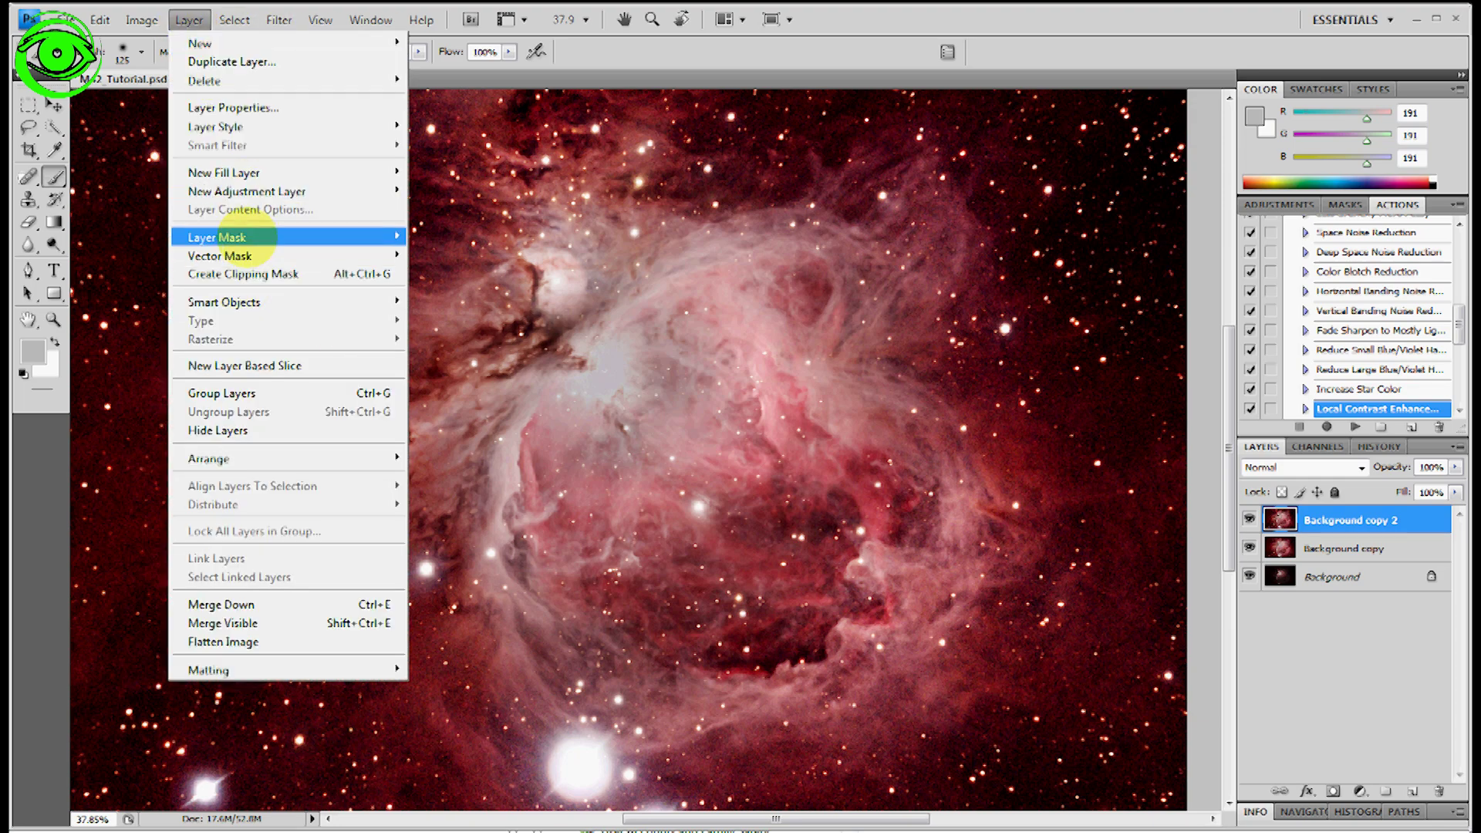
mouse_move(376, 235)
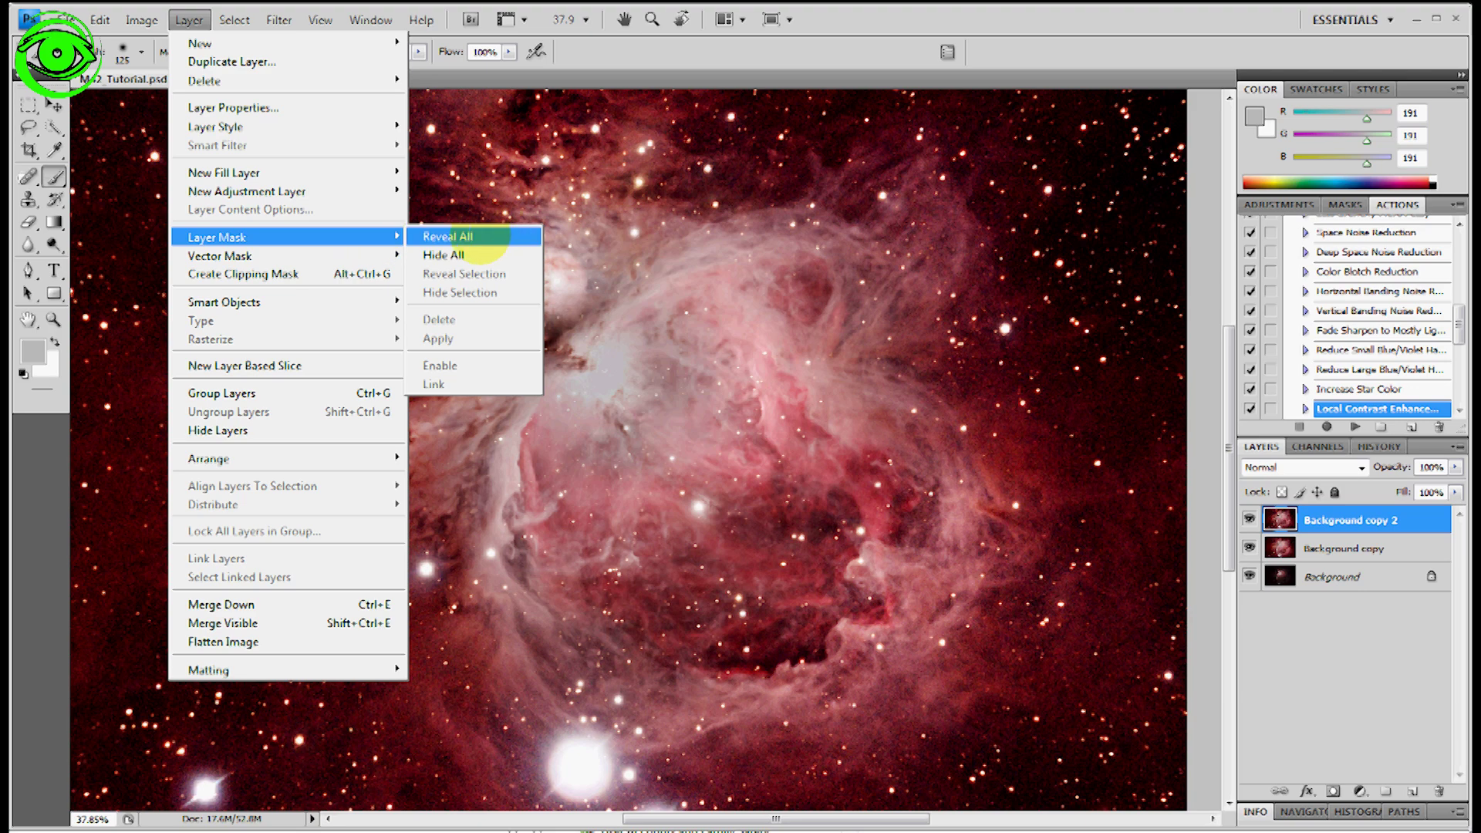
click(446, 254)
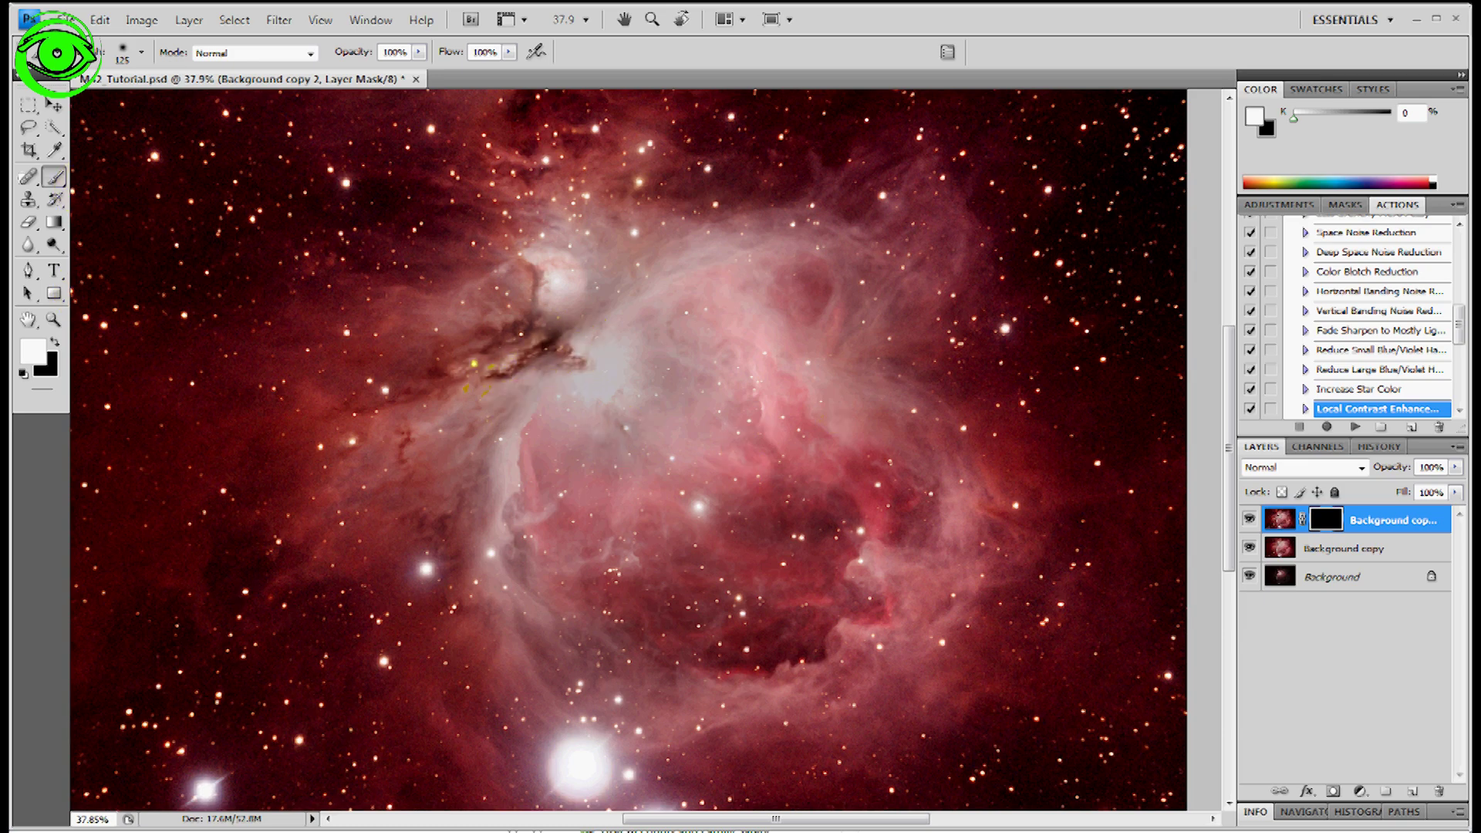
Step: Paint white on the Background copy 2 mask over the dark dust lanes and the nebula's main body, enlarging the brush to 300
mouse_move(509, 361)
mouse_down()
mouse_move(540, 250)
mouse_move(553, 253)
mouse_move(566, 285)
mouse_move(553, 295)
mouse_move(591, 299)
mouse_move(468, 386)
mouse_move(385, 390)
mouse_move(352, 441)
mouse_move(528, 387)
mouse_move(538, 397)
mouse_move(504, 430)
mouse_move(507, 518)
mouse_move(548, 512)
mouse_move(512, 512)
mouse_up()
scroll(512, 512, up, 5)
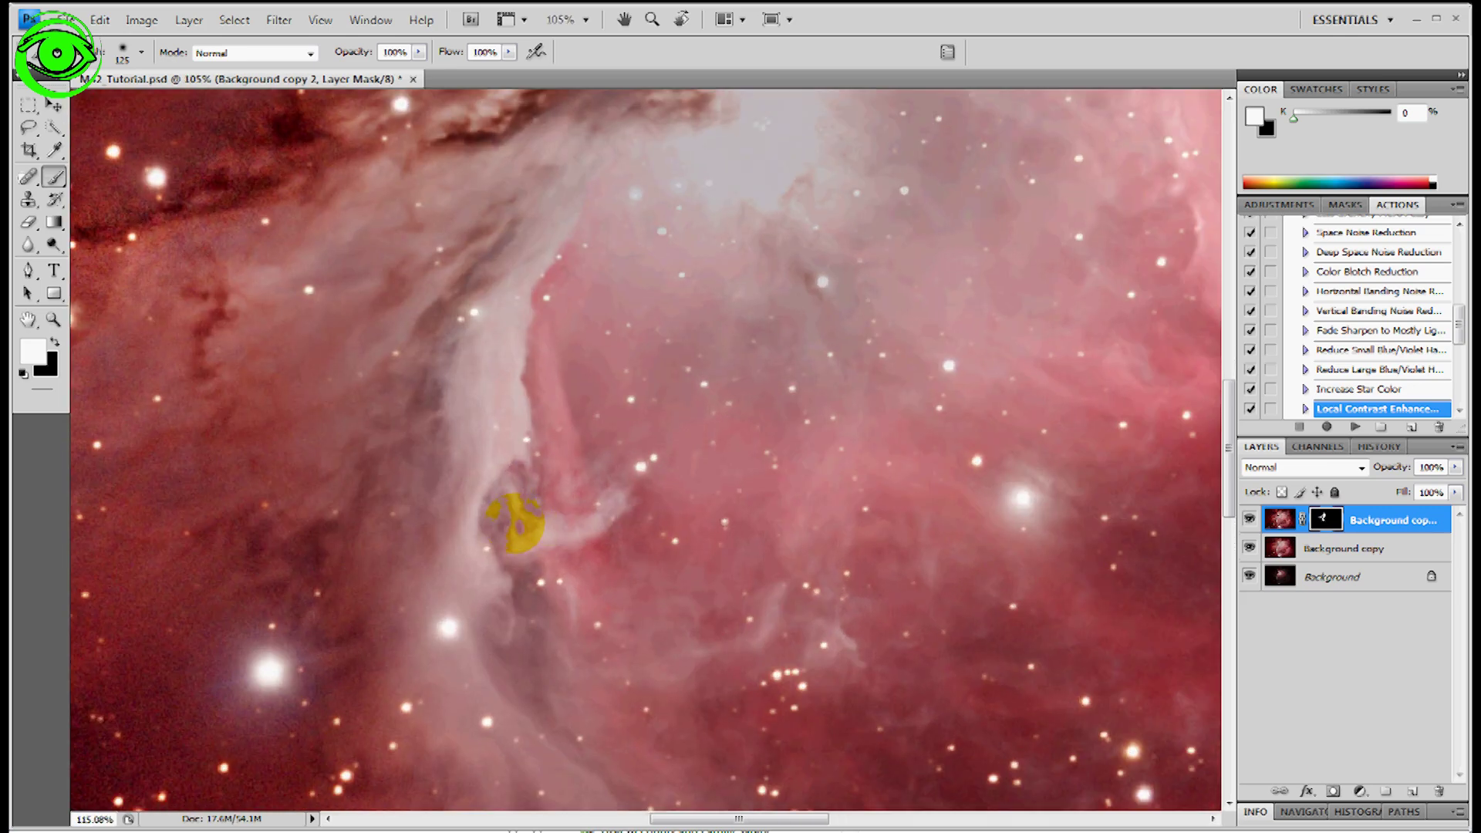
scroll(515, 523, up, 2)
scroll(515, 523, down, 1)
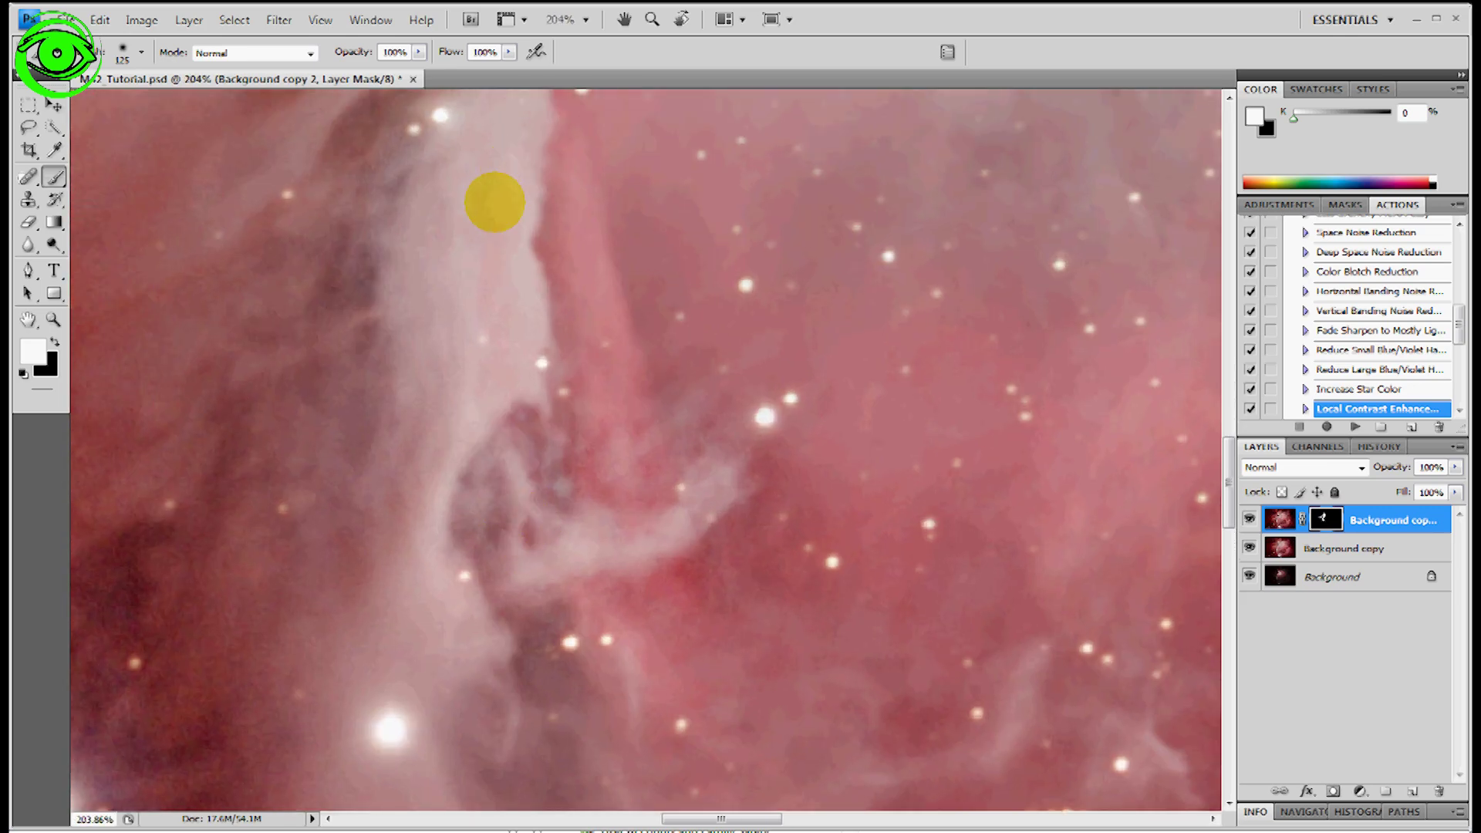
scroll(484, 427, down, 1)
scroll(484, 426, down, 1)
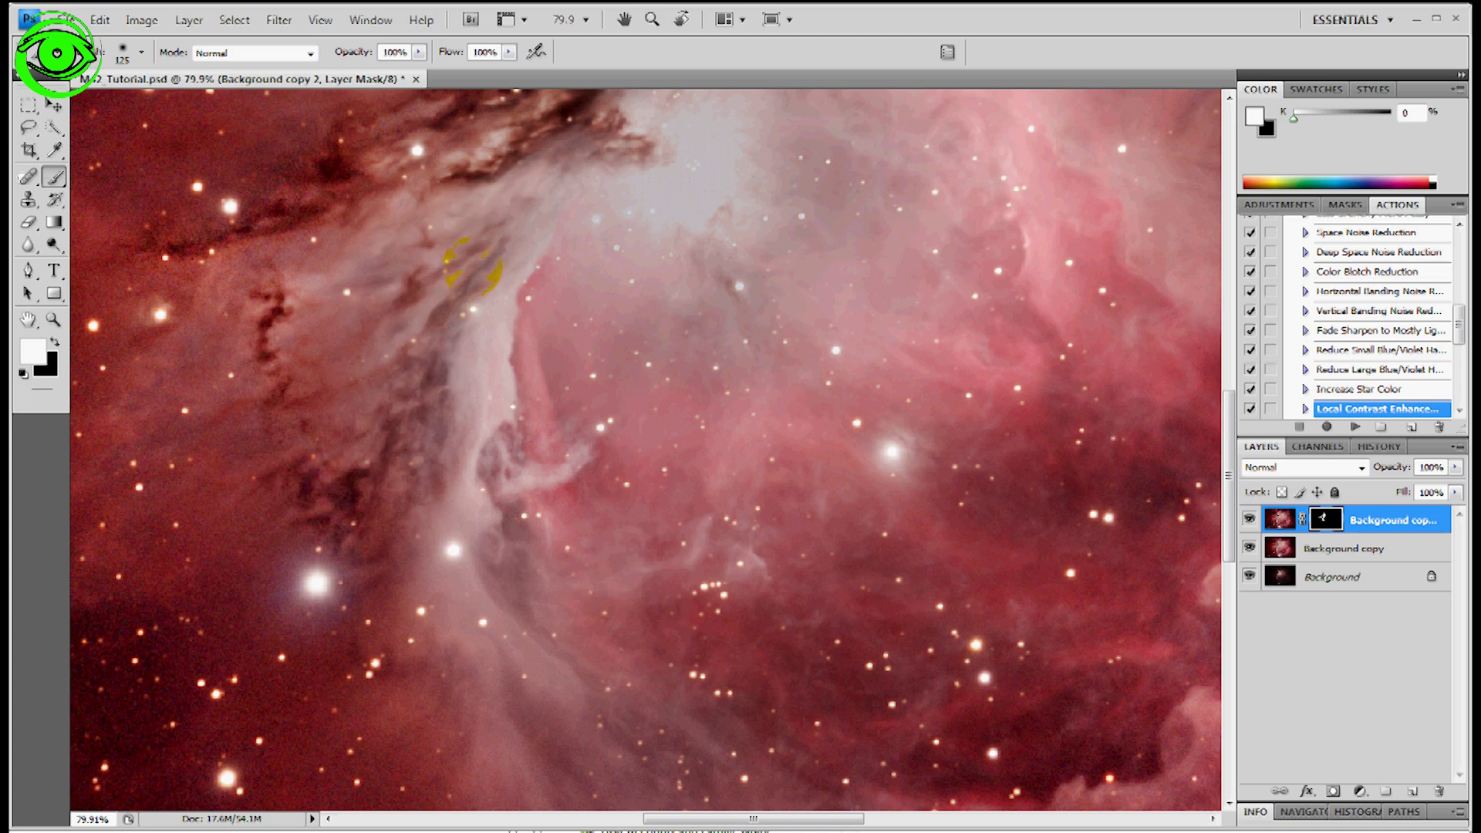
scroll(475, 358, down, 3)
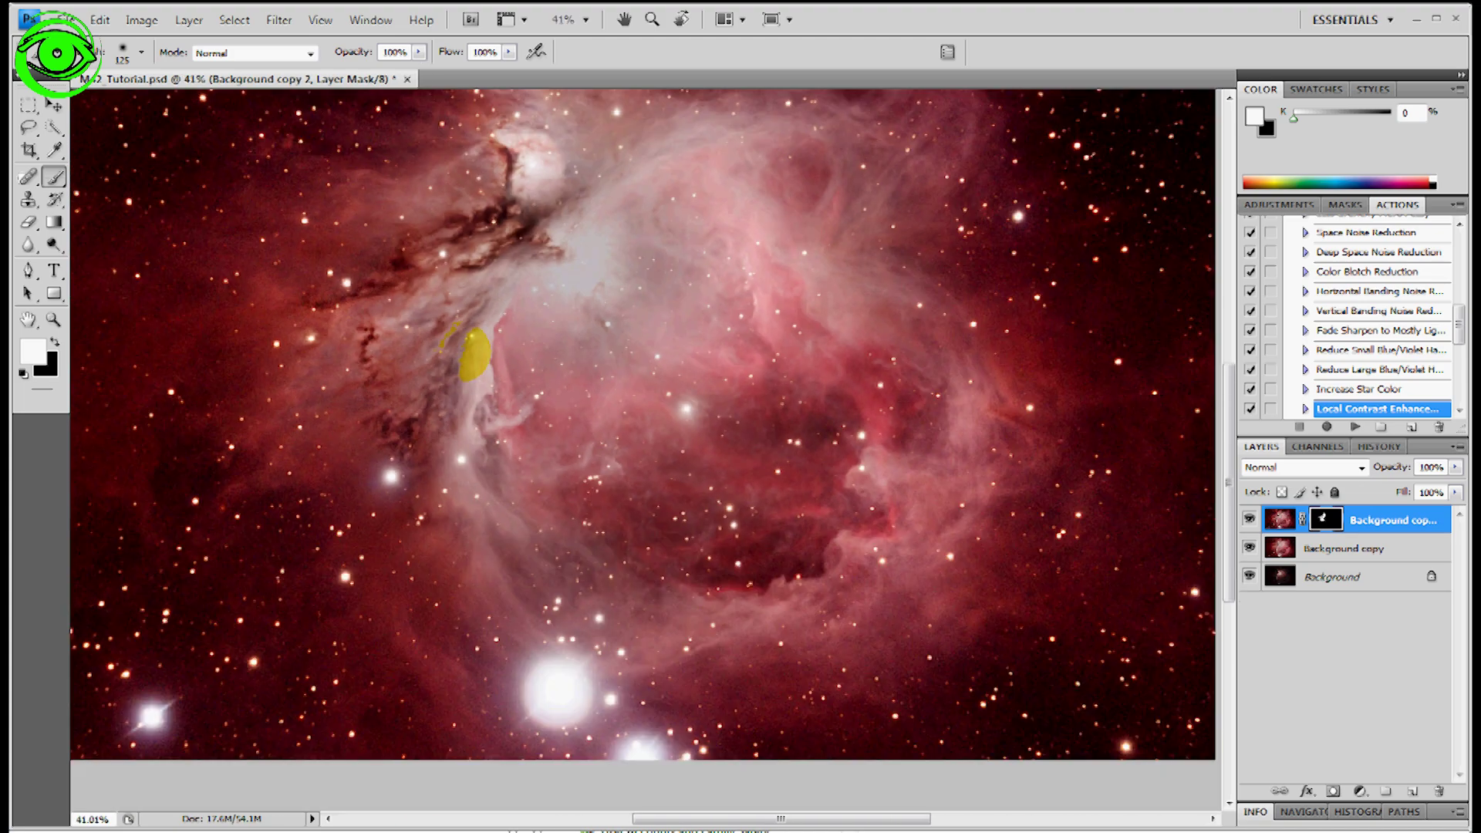
mouse_move(586, 290)
mouse_down()
mouse_move(622, 327)
mouse_move(752, 242)
mouse_move(849, 263)
mouse_move(871, 278)
mouse_move(832, 319)
mouse_move(856, 376)
mouse_move(938, 439)
mouse_move(960, 508)
mouse_move(988, 502)
mouse_move(945, 535)
mouse_move(855, 552)
mouse_move(916, 593)
mouse_move(838, 607)
mouse_move(840, 655)
mouse_move(798, 649)
mouse_move(702, 694)
mouse_move(627, 693)
mouse_move(566, 596)
mouse_move(610, 630)
mouse_move(744, 665)
mouse_move(715, 635)
mouse_move(775, 621)
mouse_move(693, 601)
mouse_move(739, 608)
mouse_move(868, 542)
mouse_move(885, 503)
mouse_move(837, 552)
mouse_move(893, 487)
mouse_move(840, 429)
mouse_up()
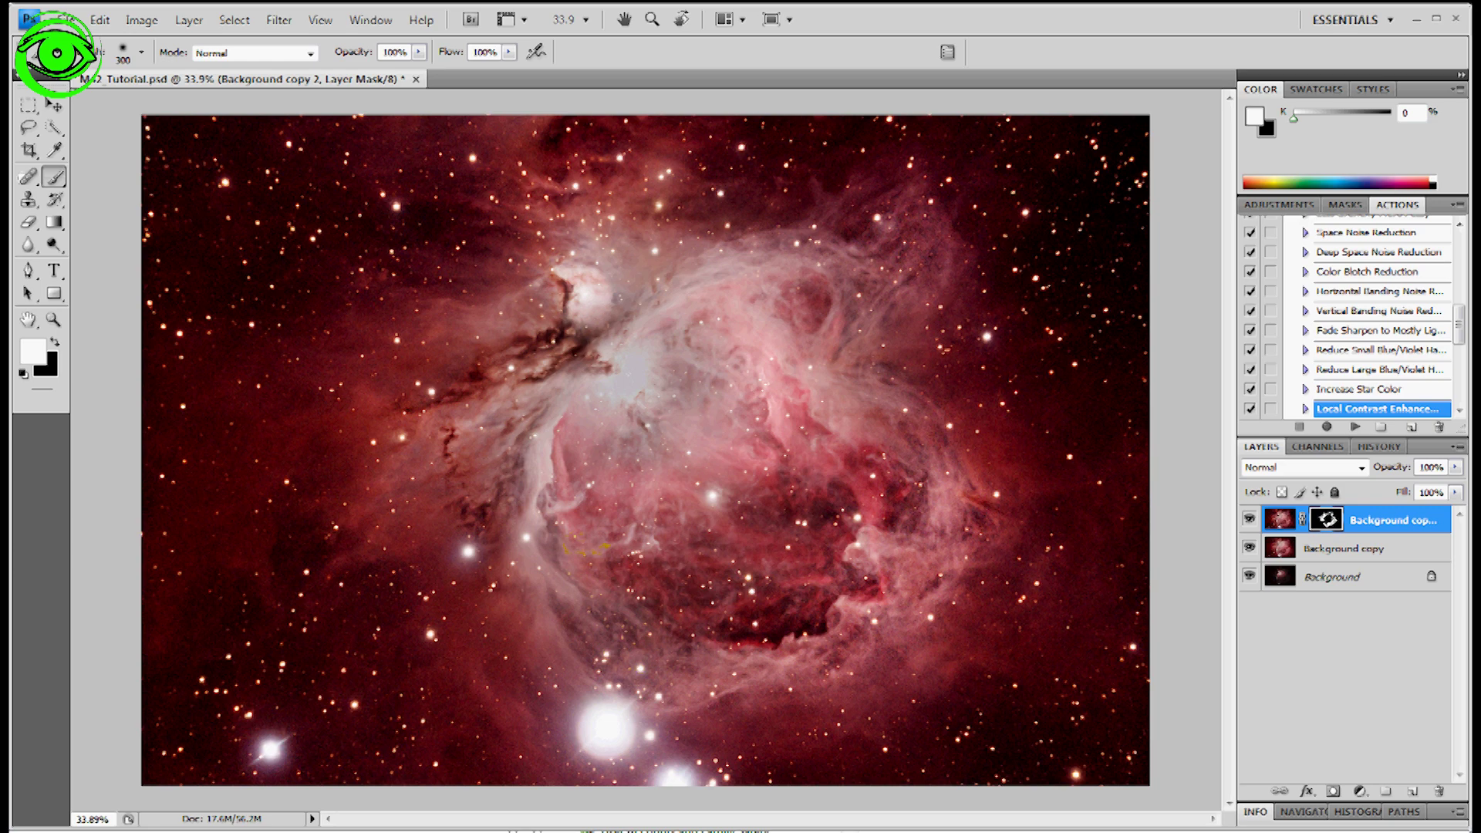
mouse_move(592, 302)
mouse_down()
mouse_move(571, 294)
mouse_move(609, 278)
mouse_move(674, 300)
mouse_move(734, 503)
mouse_move(655, 584)
mouse_up()
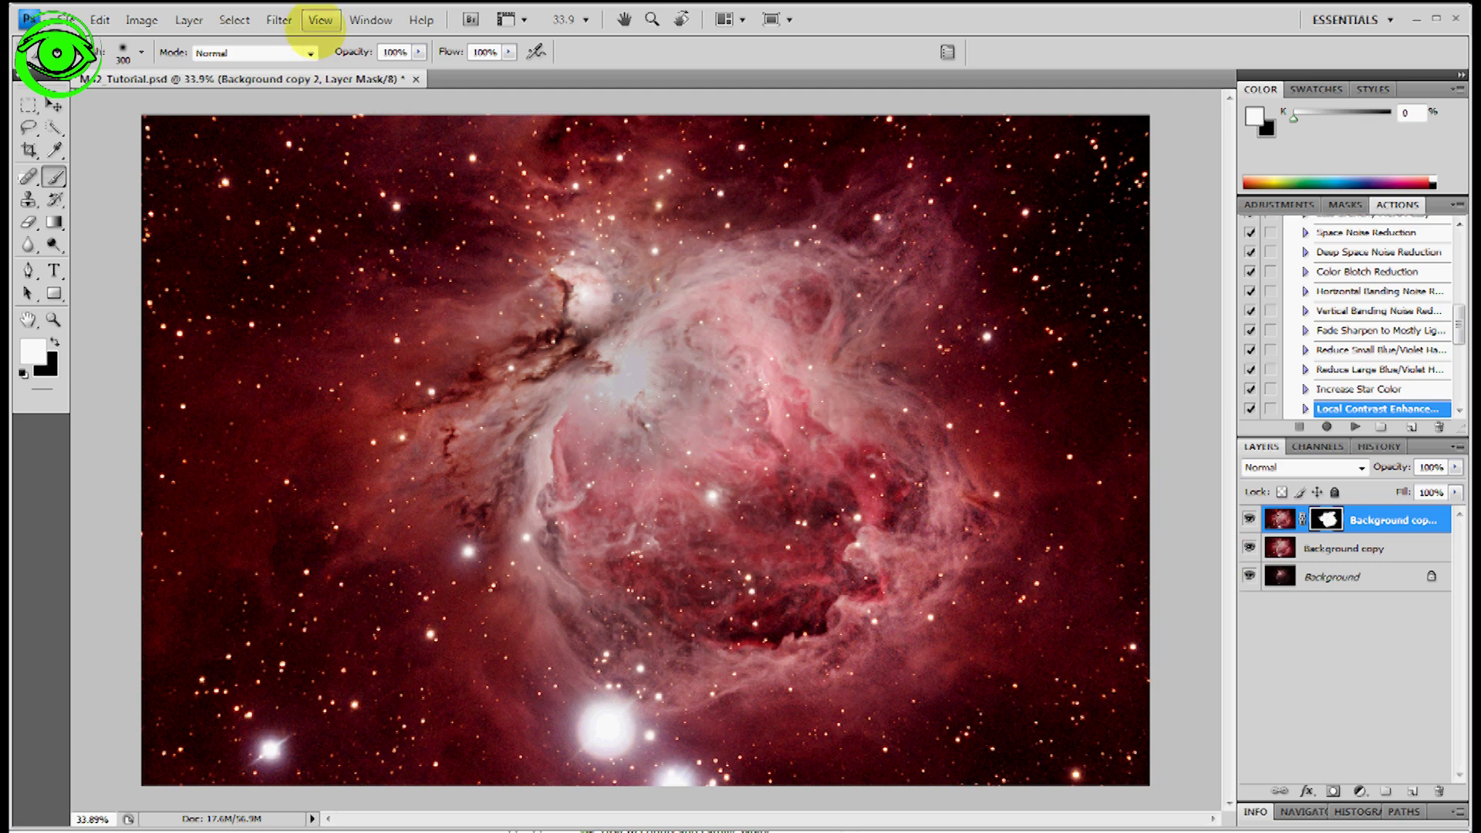
click(320, 20)
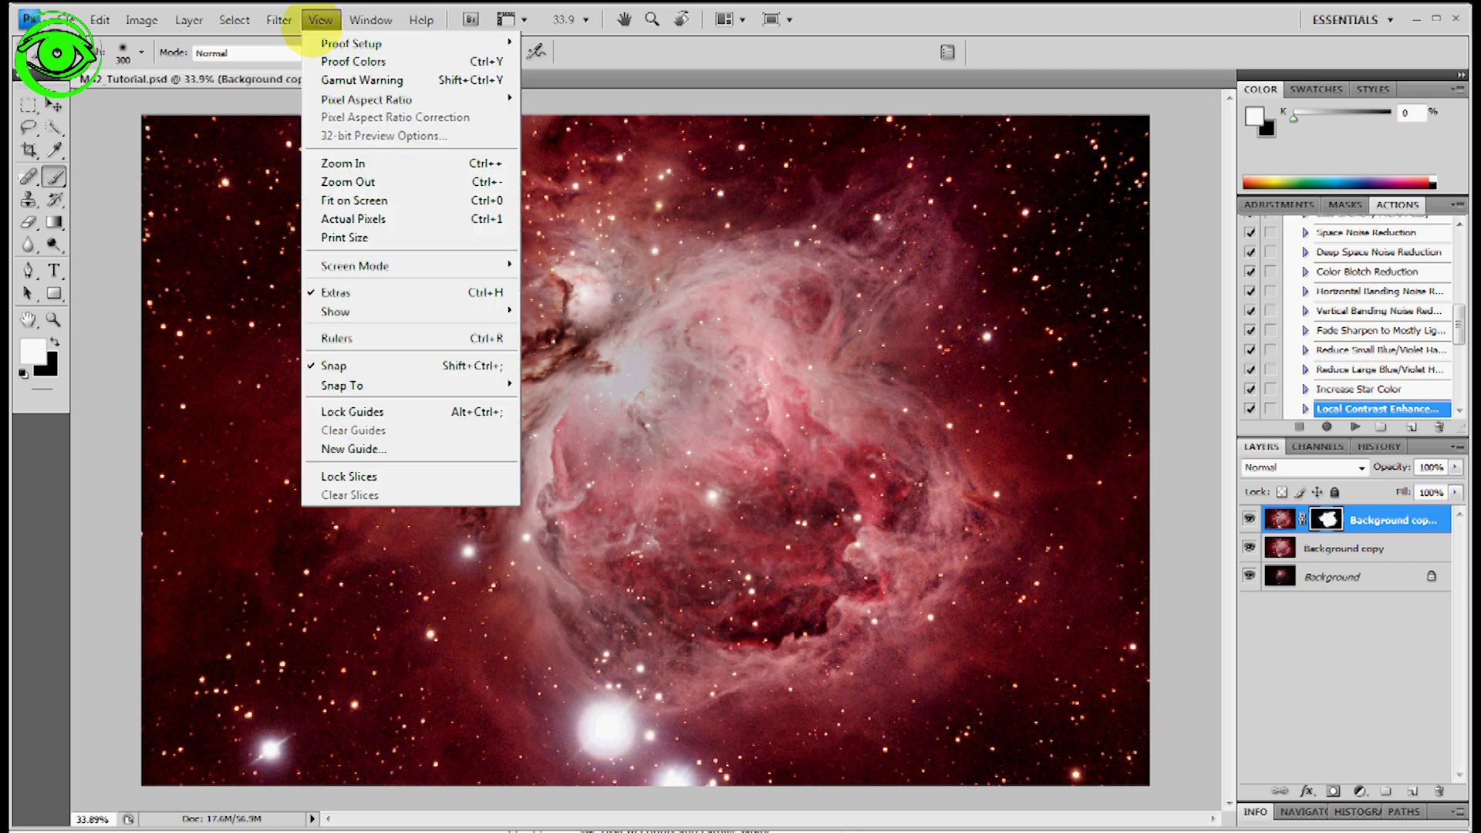
mouse_move(273, 21)
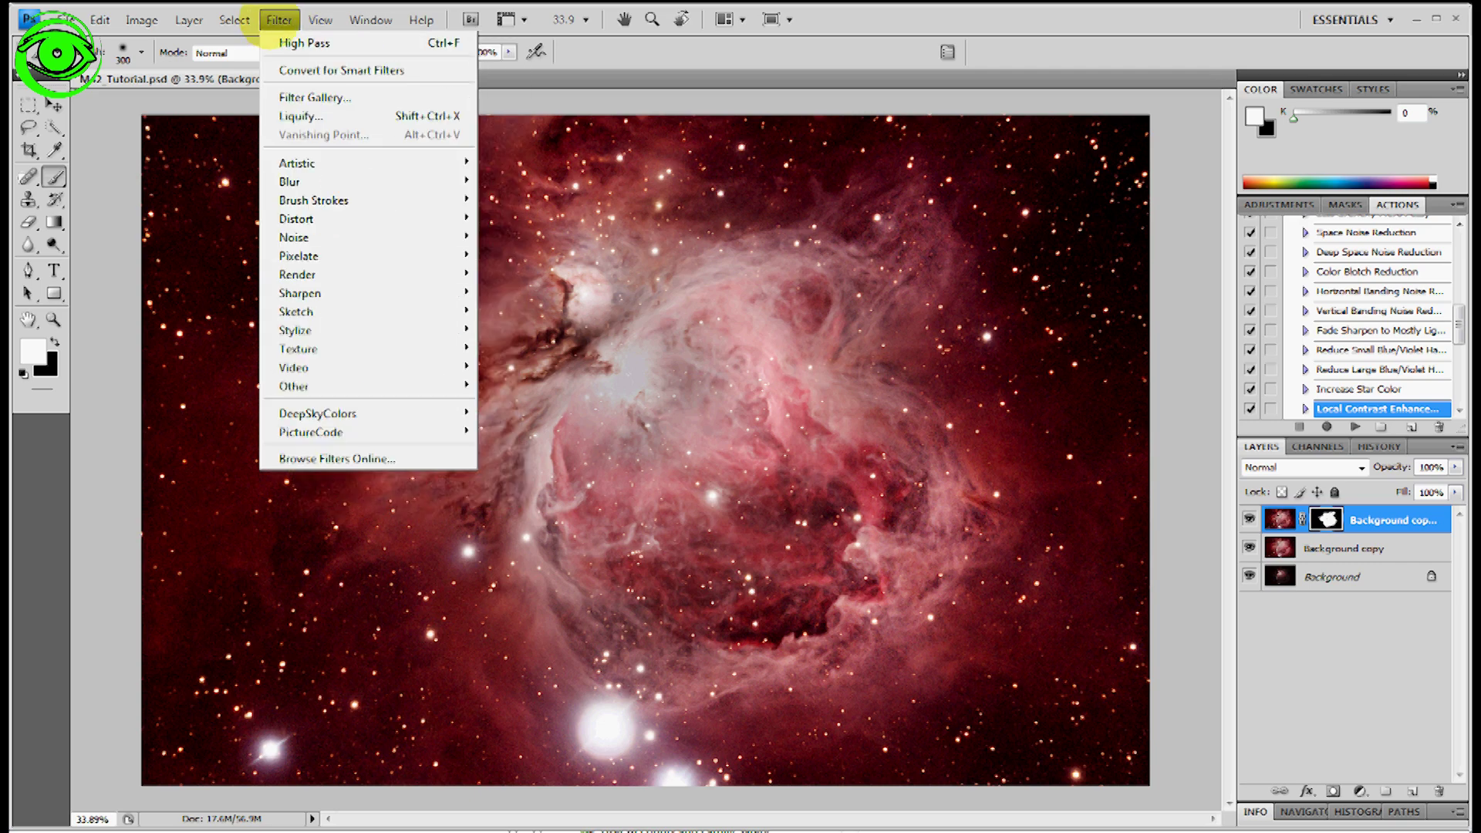
mouse_move(309, 181)
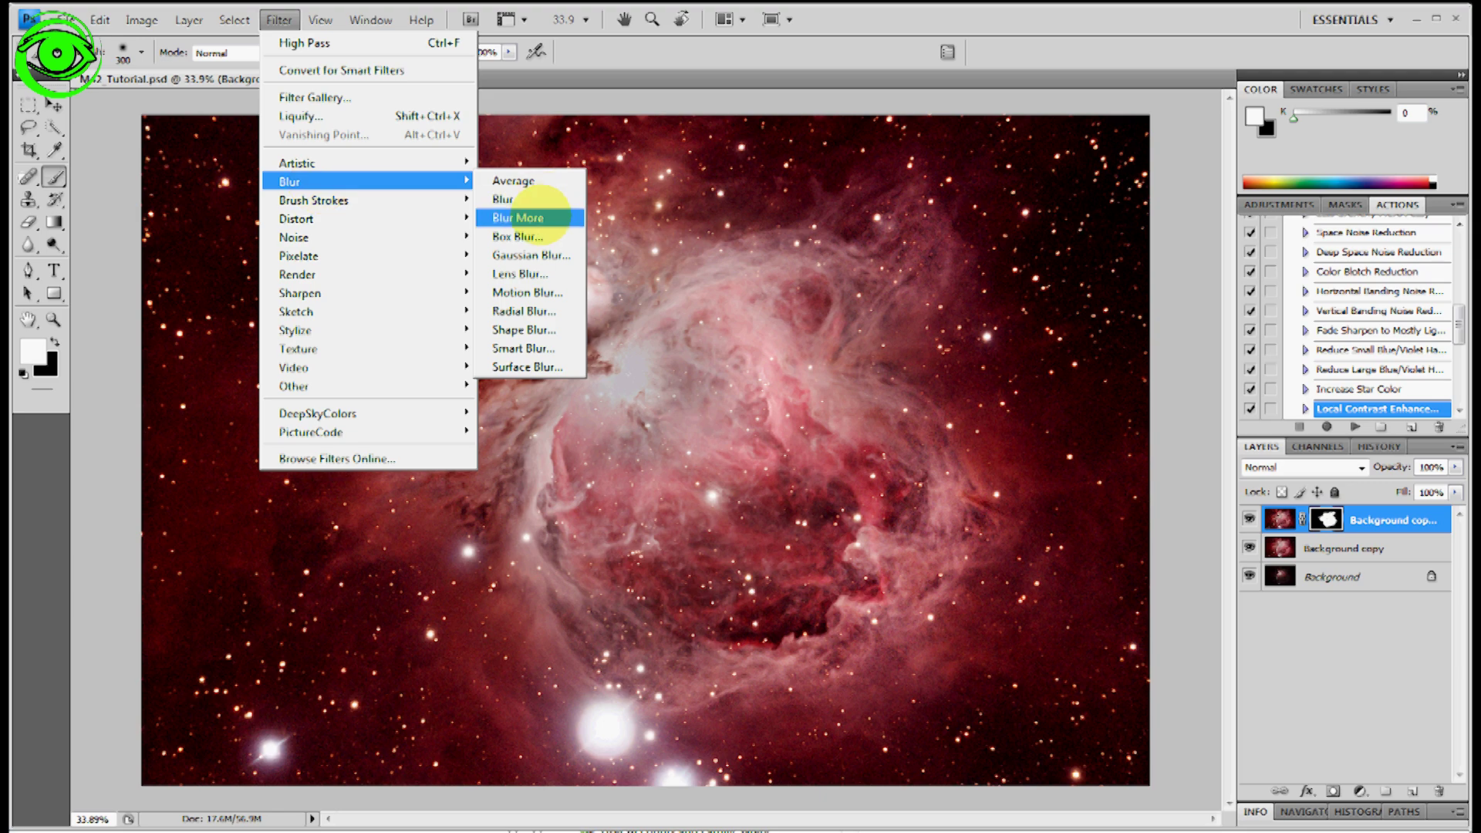
click(534, 255)
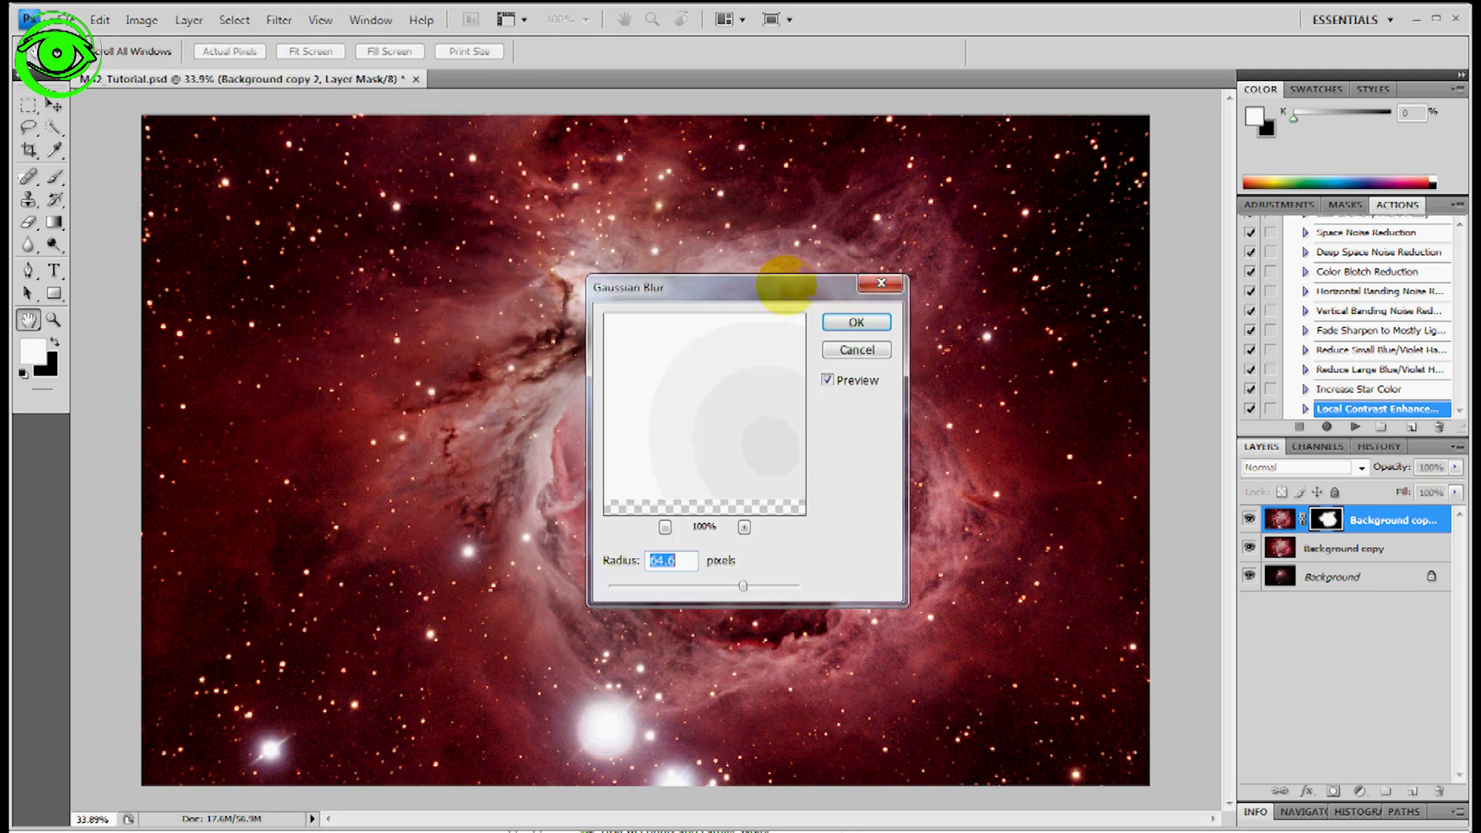
drag(848, 287, 1219, 80)
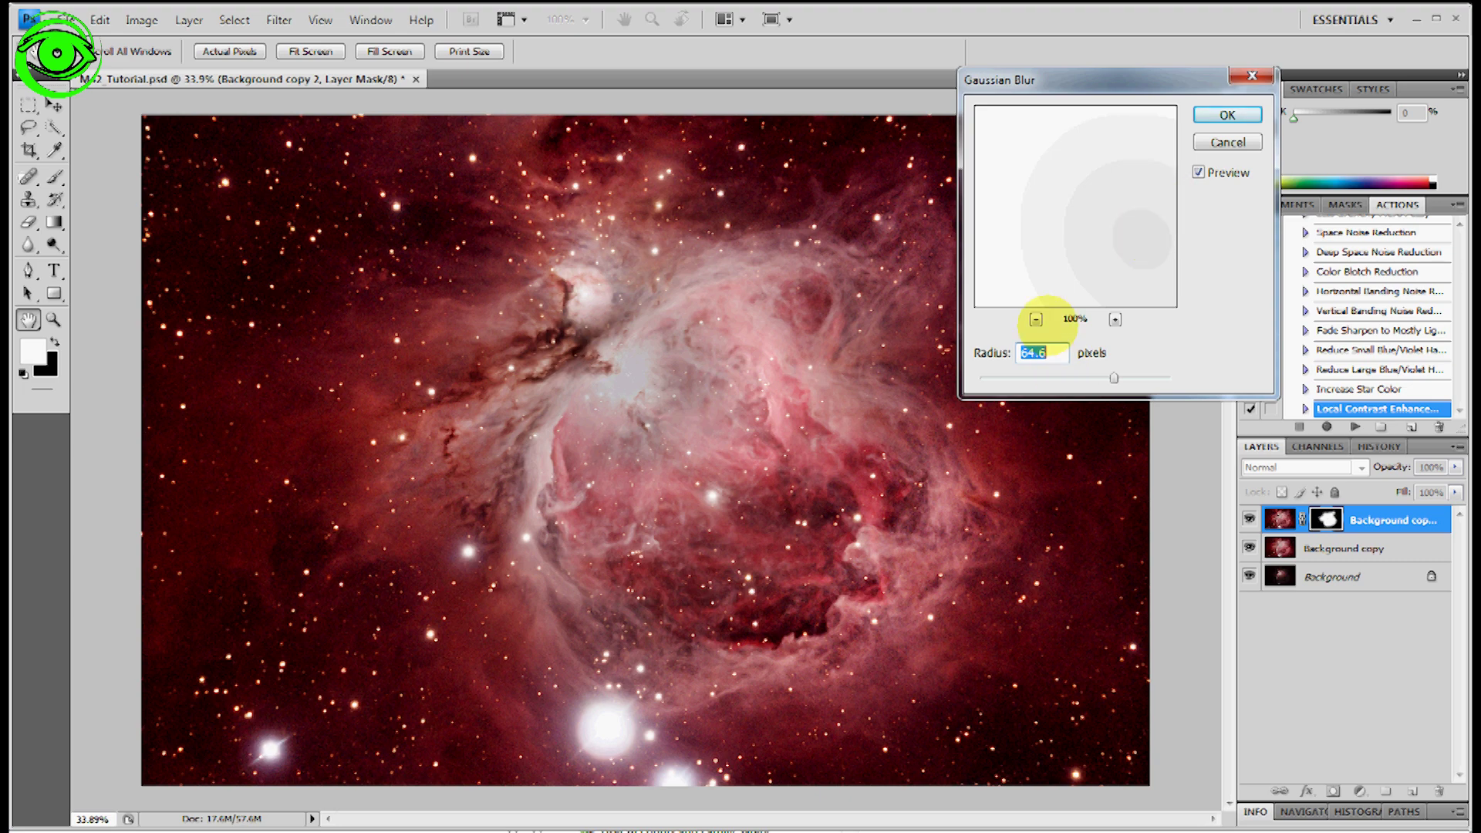
click(1036, 319)
click(1036, 319)
click(1036, 319)
click(1035, 318)
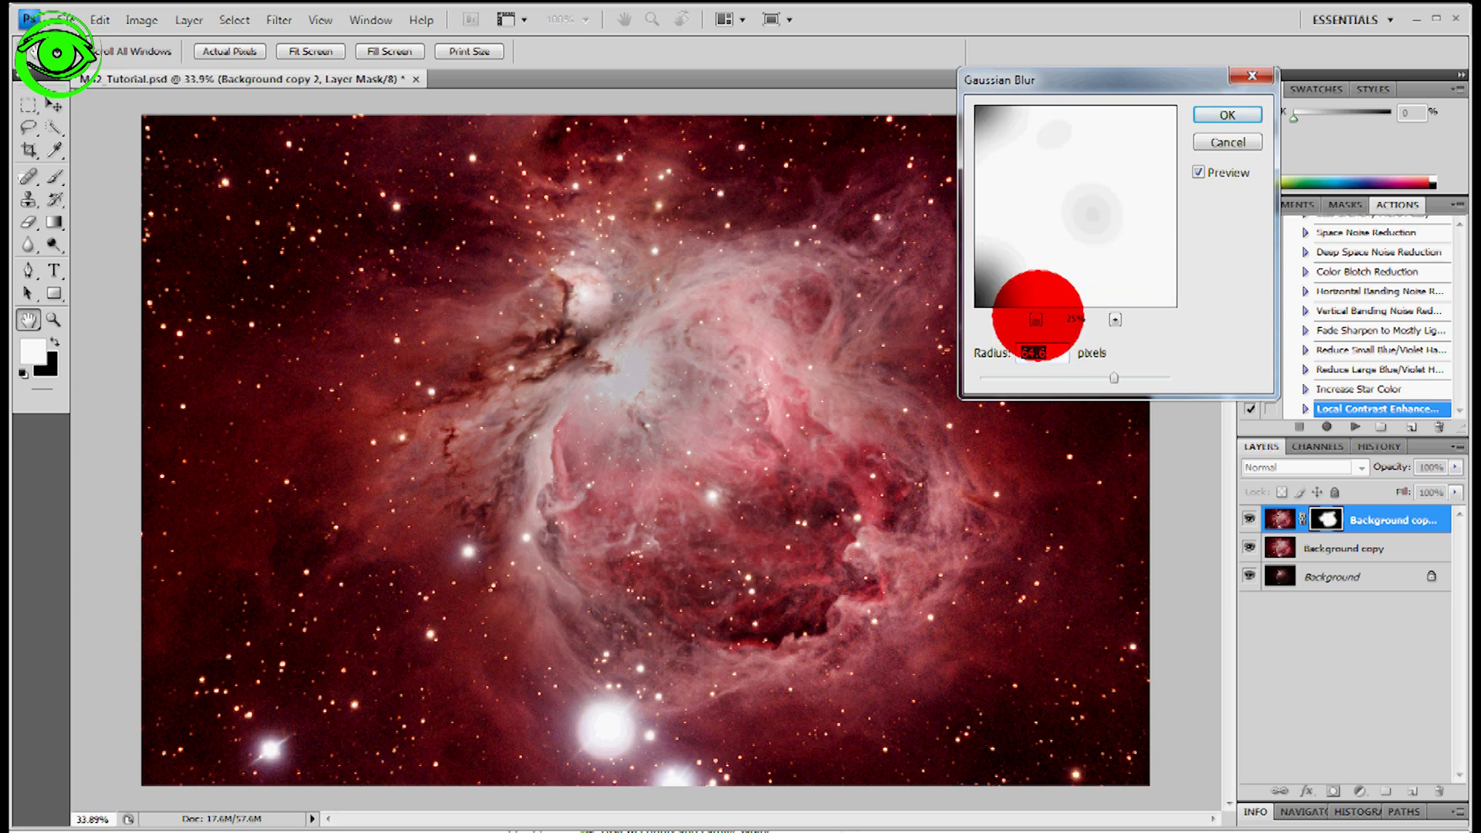
click(1036, 319)
click(1036, 318)
click(1036, 318)
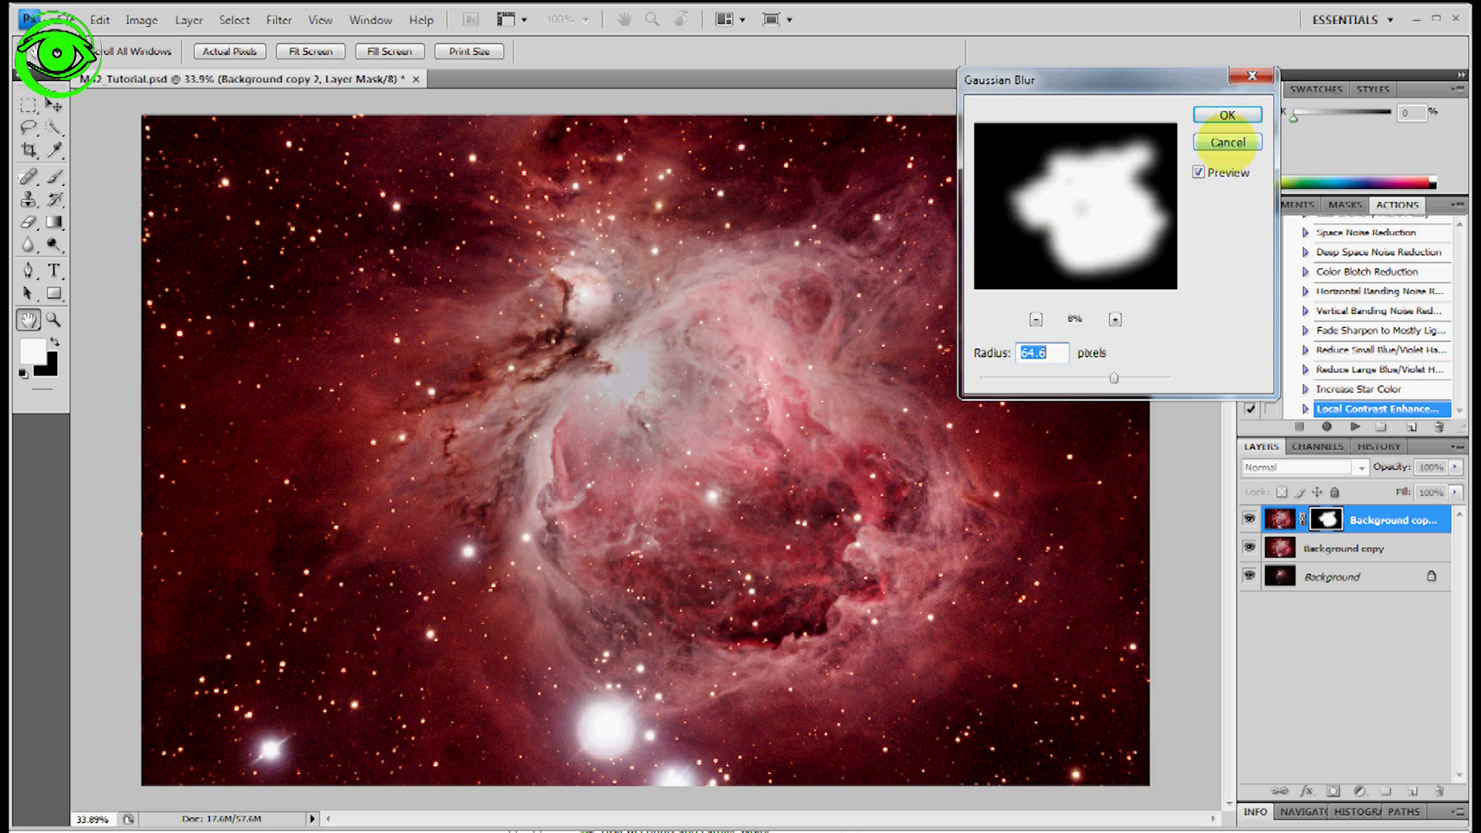
click(1227, 142)
Step: Fill the remaining gaps in the Background copy 2 mask with white, and soften it with a Gaussian Blur of 119.9 pixels radius
key(b)
mouse_move(656, 409)
mouse_down()
mouse_move(686, 428)
mouse_move(664, 444)
mouse_move(632, 378)
mouse_move(663, 447)
mouse_move(610, 358)
mouse_move(627, 436)
mouse_move(625, 422)
mouse_move(702, 453)
mouse_move(736, 522)
mouse_move(693, 603)
mouse_move(599, 510)
mouse_move(672, 399)
mouse_move(669, 417)
mouse_move(731, 484)
mouse_up()
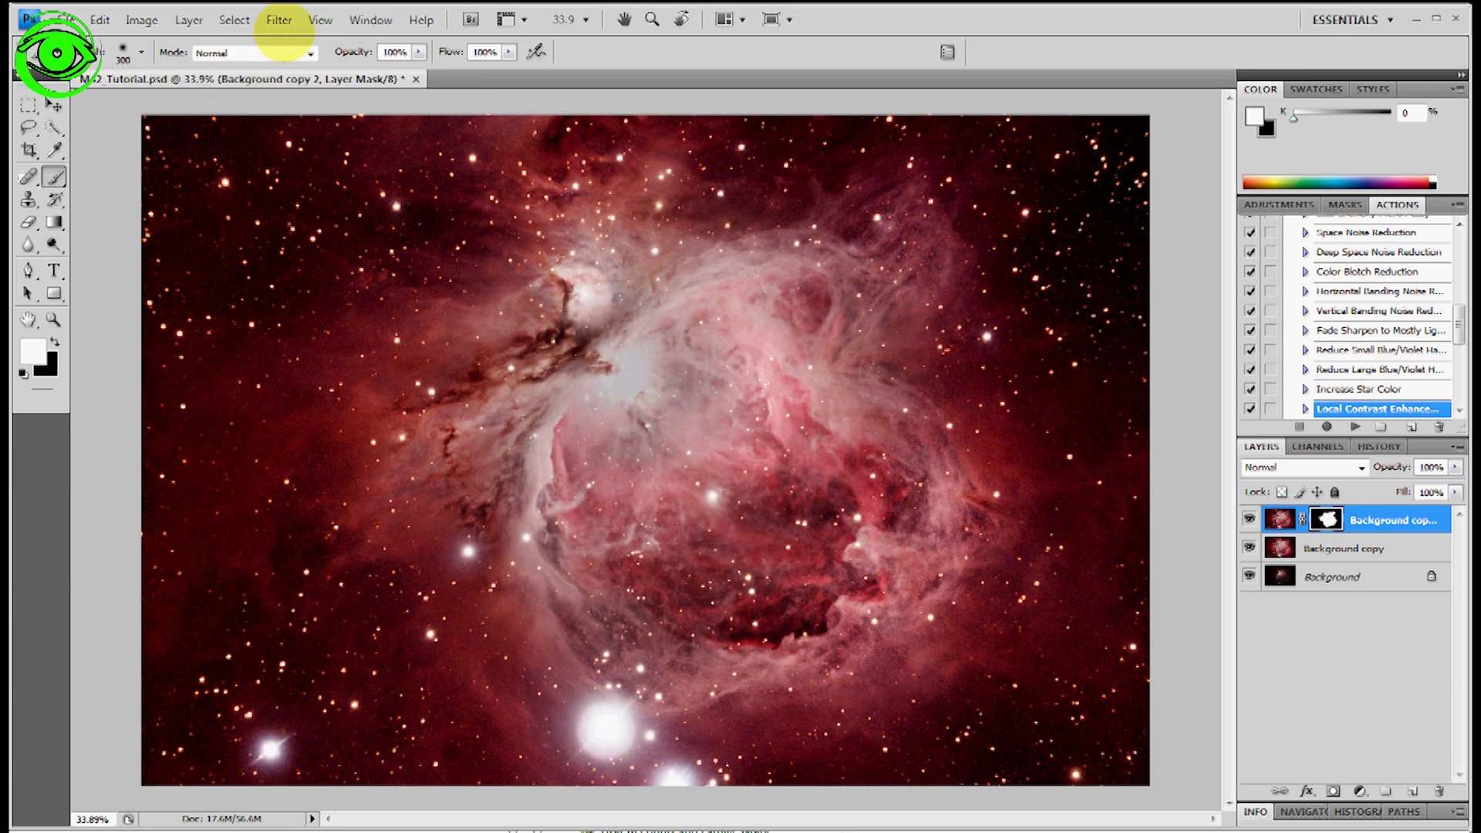
click(279, 21)
mouse_move(331, 185)
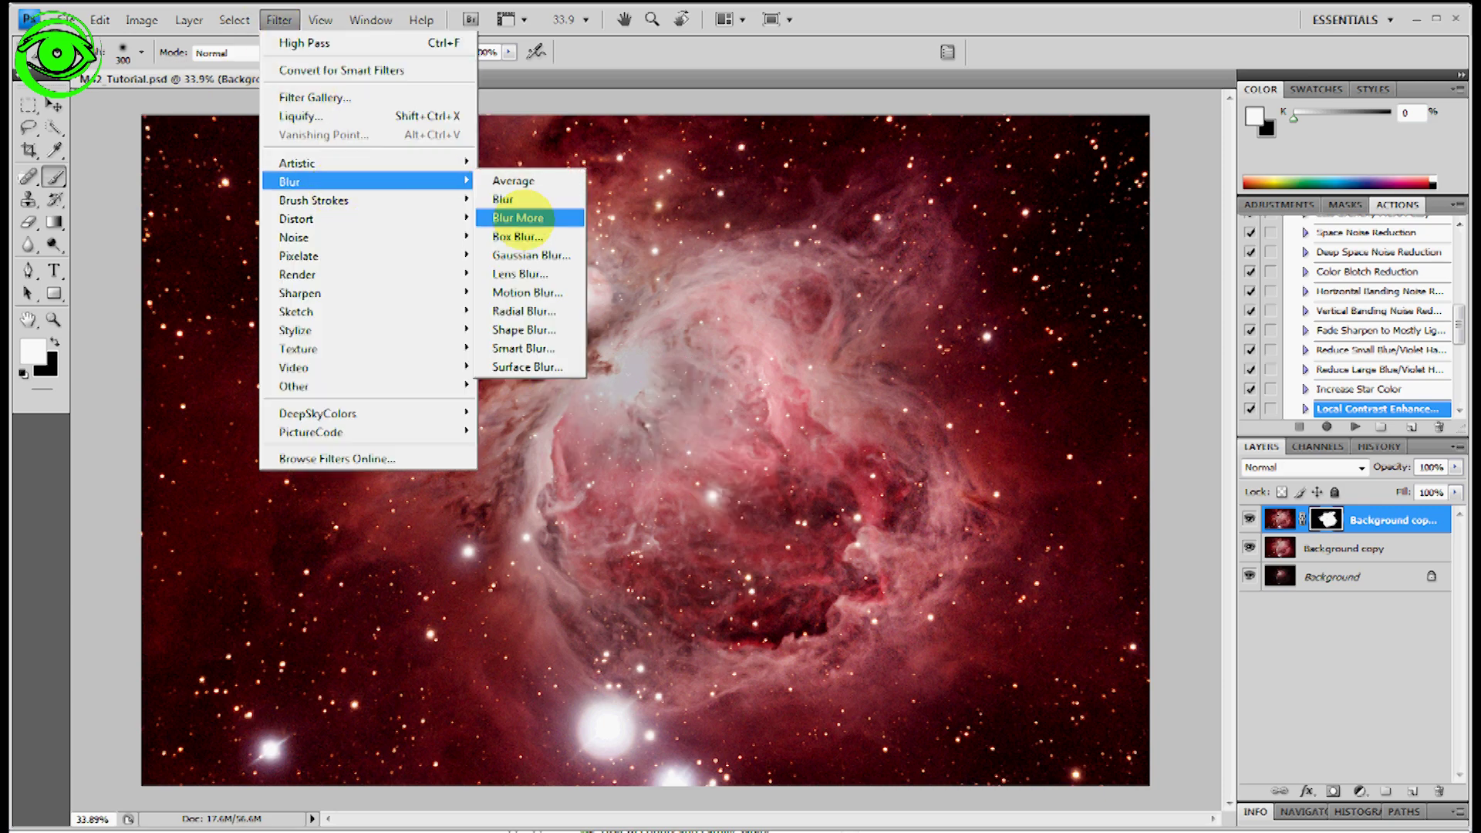
click(530, 254)
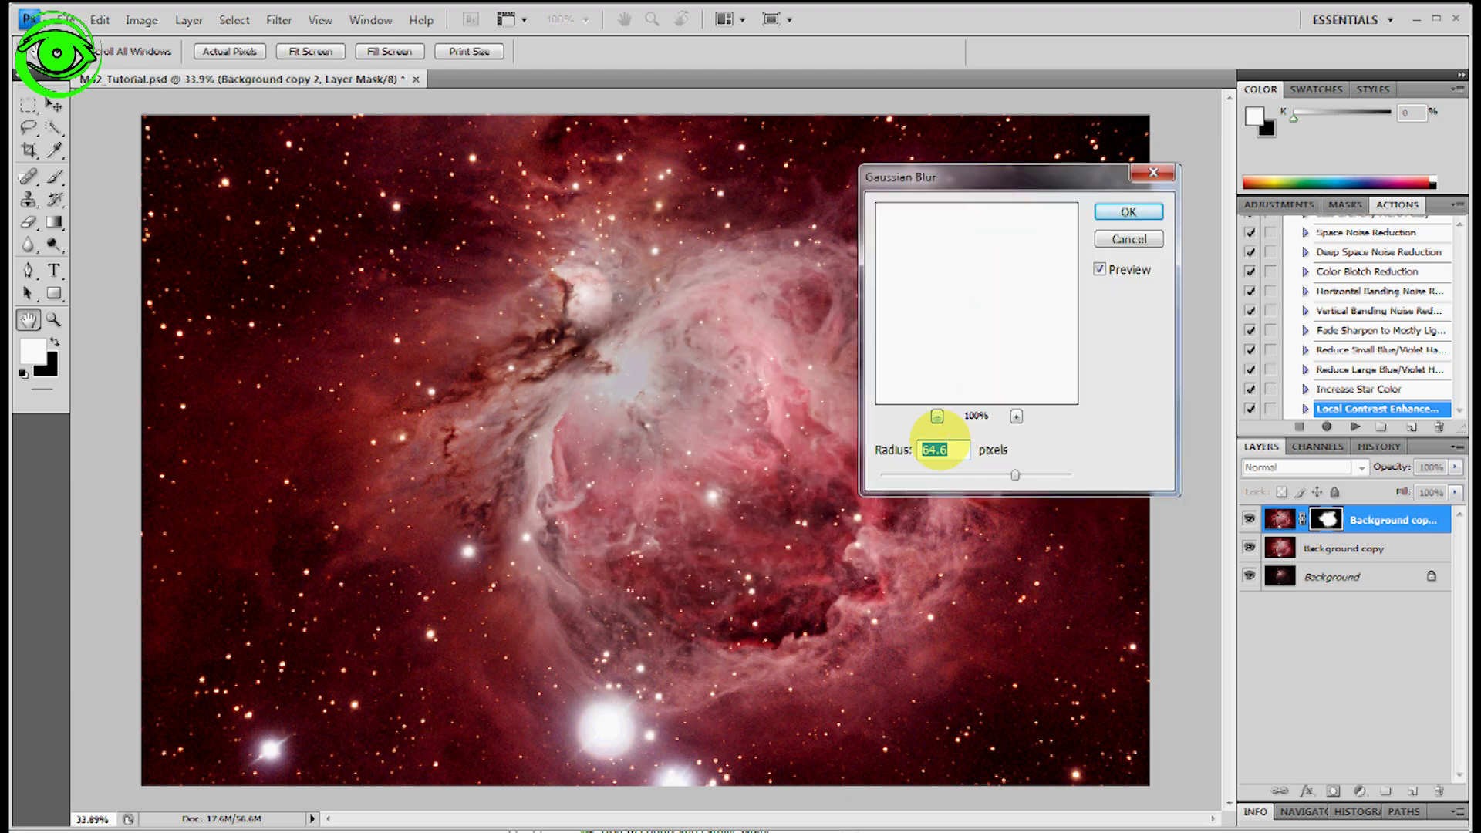
click(937, 416)
click(937, 416)
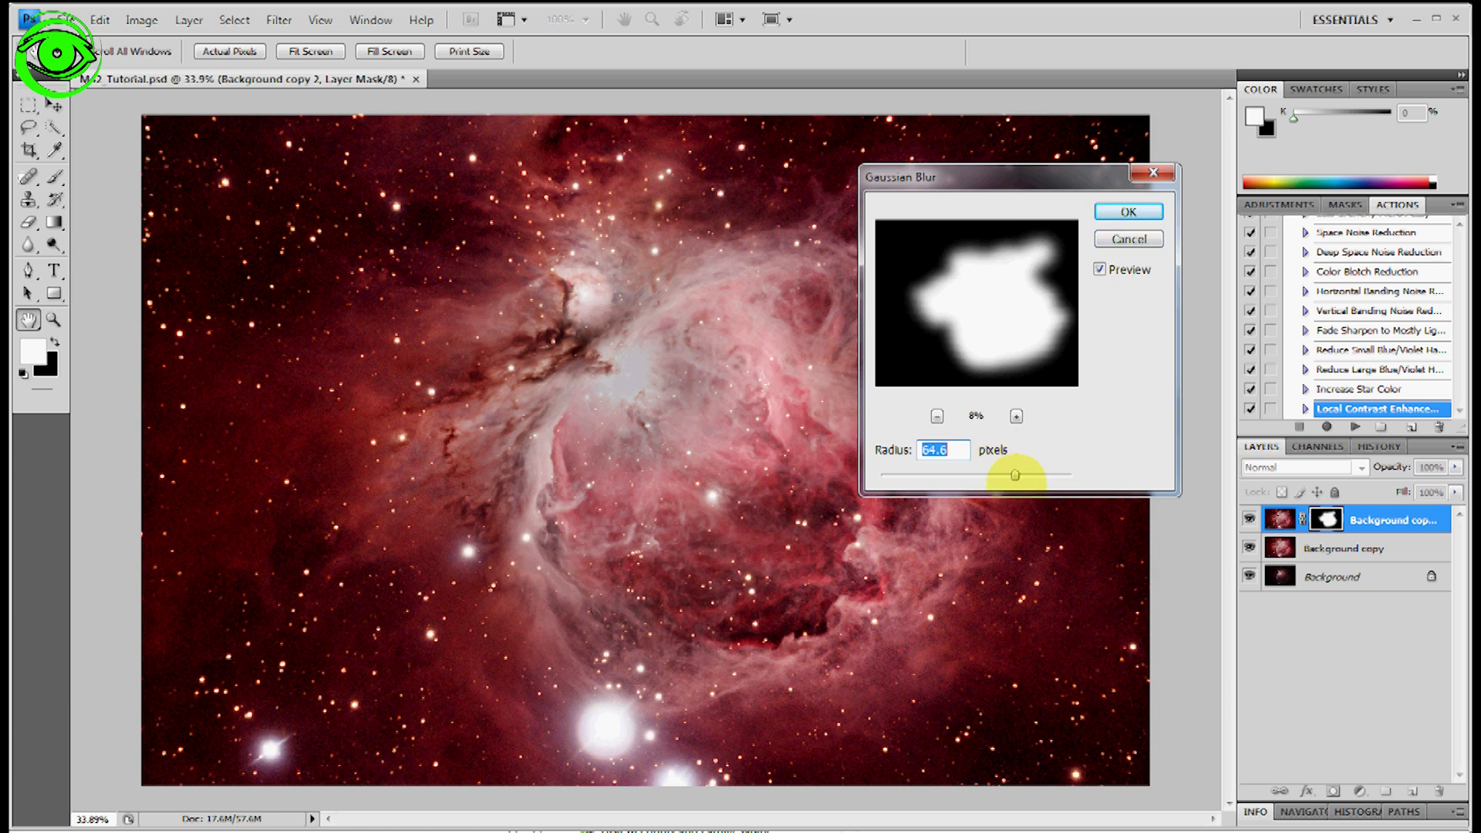
drag(1015, 475, 1056, 475)
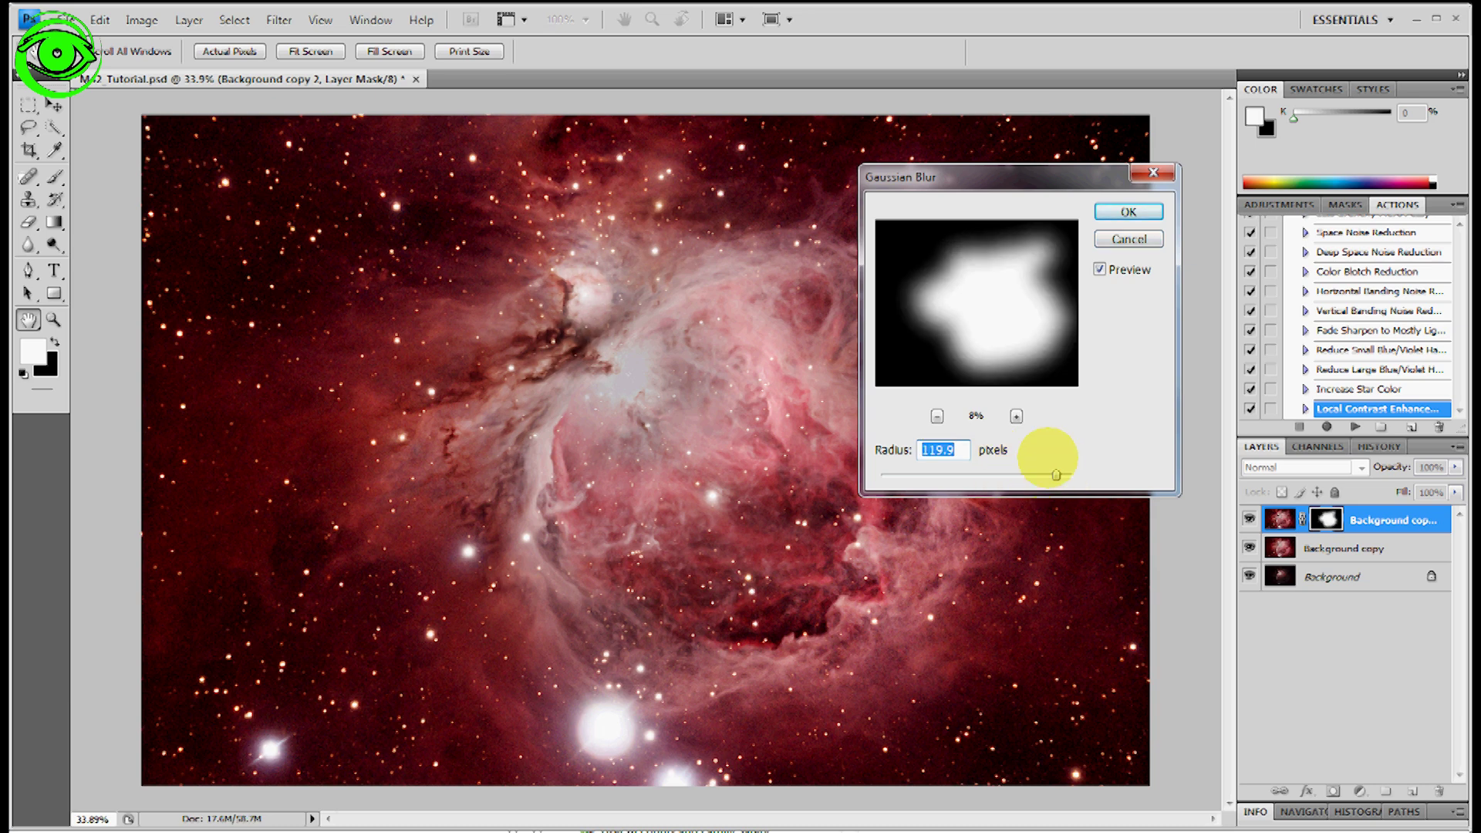
click(1129, 211)
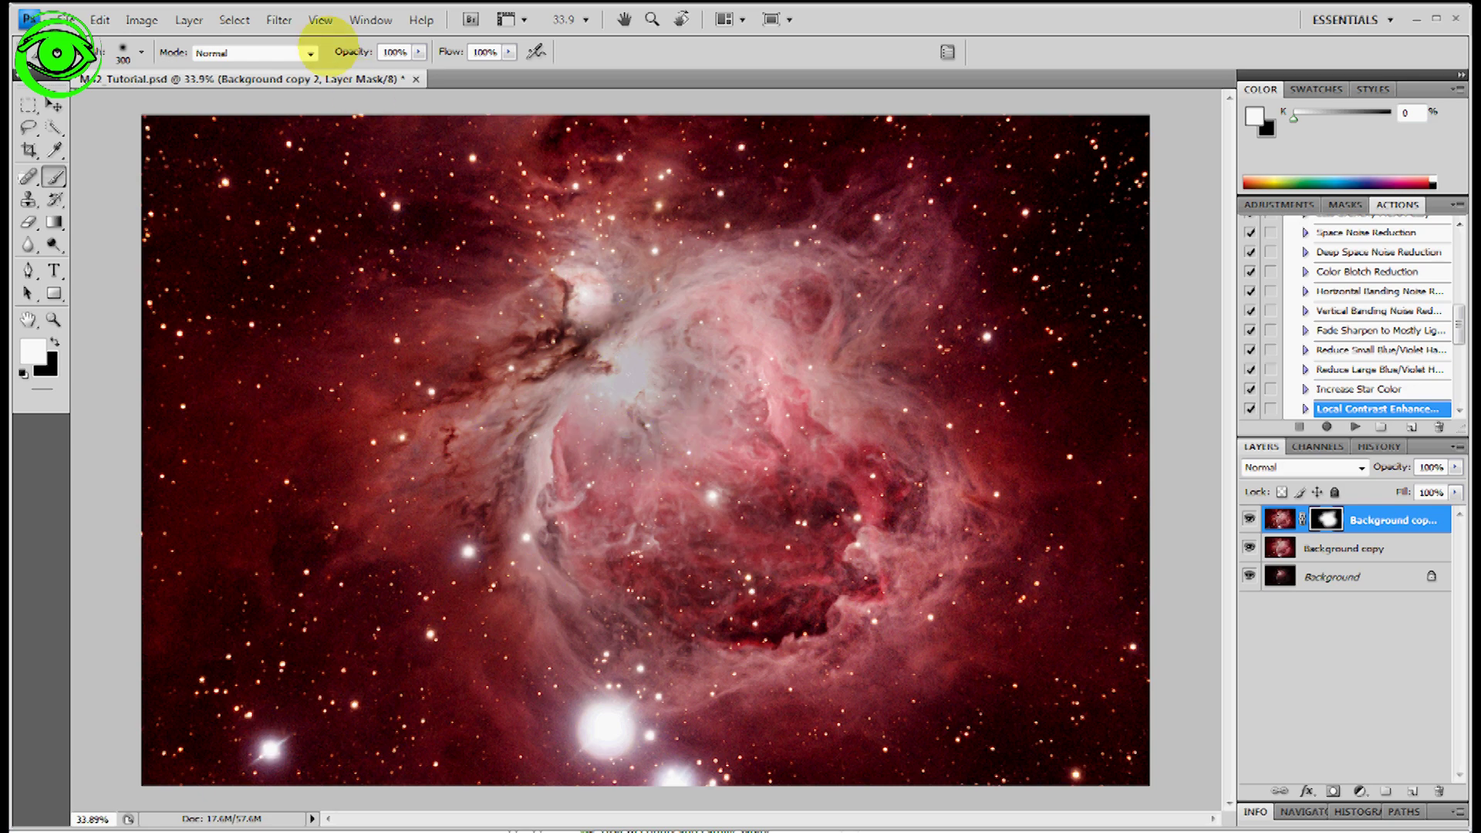
Step: Examine the contrast-enhanced nebula detail around the core at actual pixels
click(318, 20)
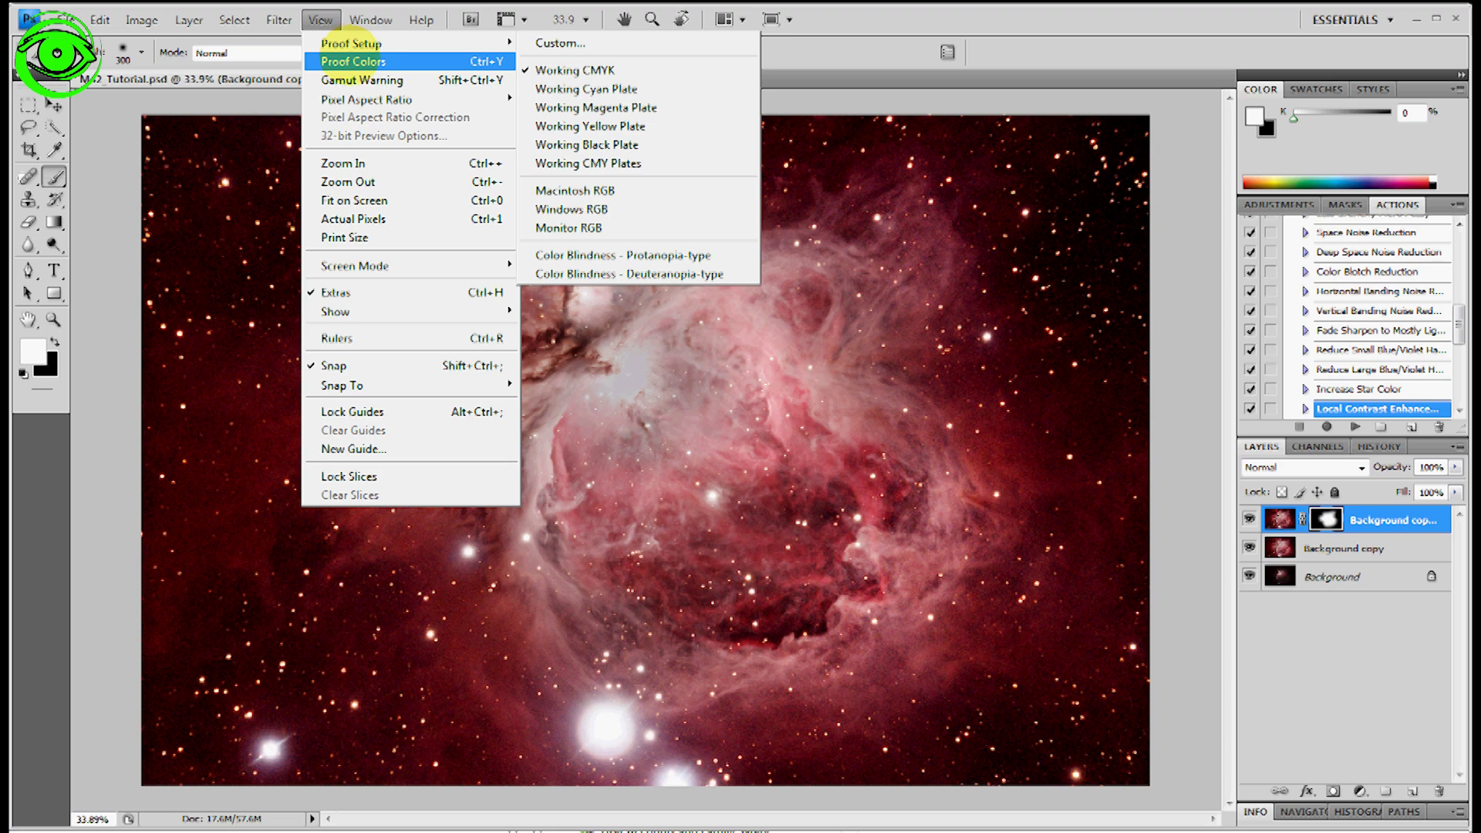
click(363, 219)
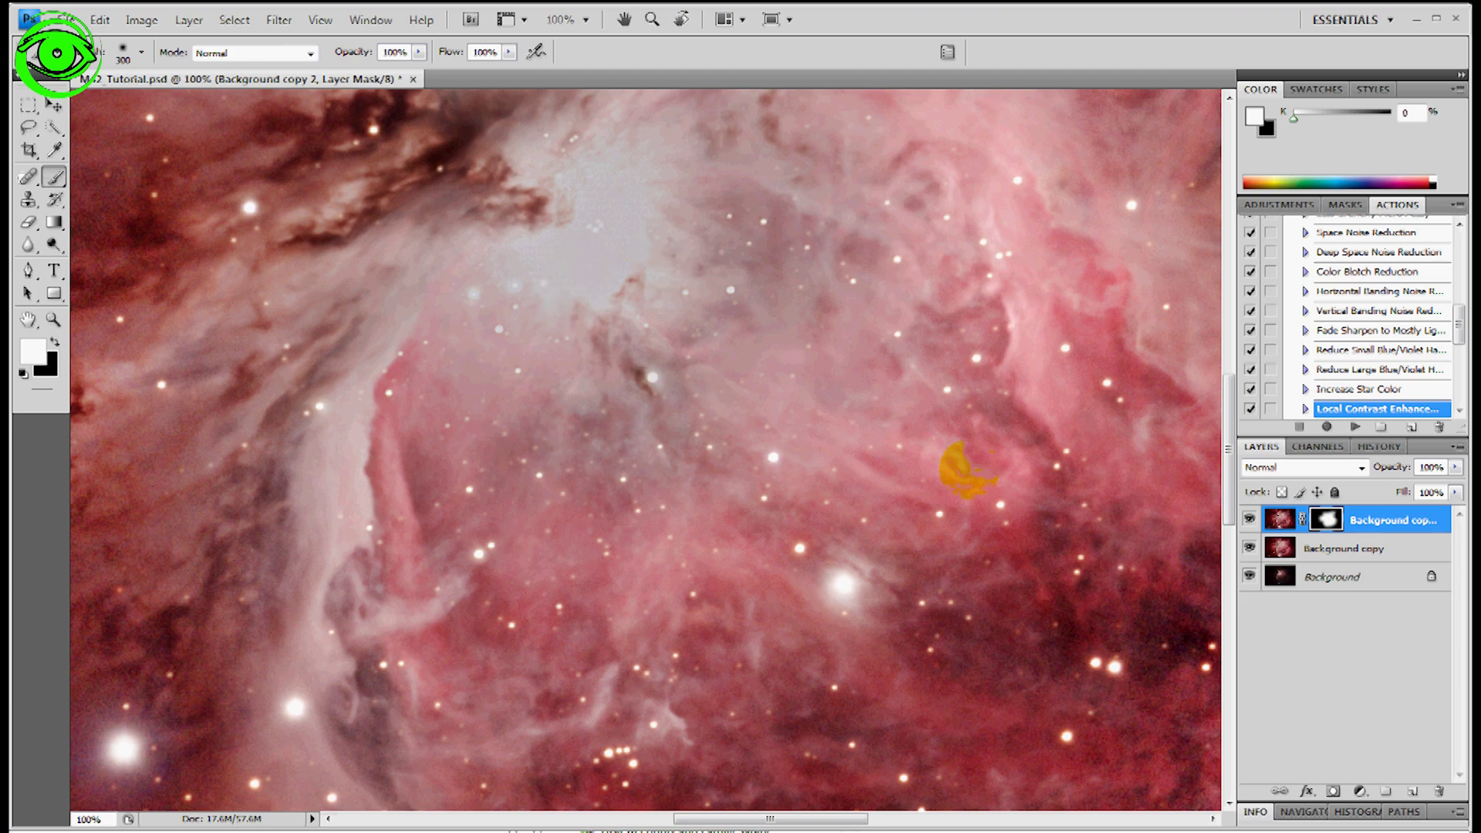
Step: Merge the masked Background copy 2 layer down into Background copy, and duplicate the merged layer
scroll(601, 337, down, 1)
scroll(601, 337, down, 10)
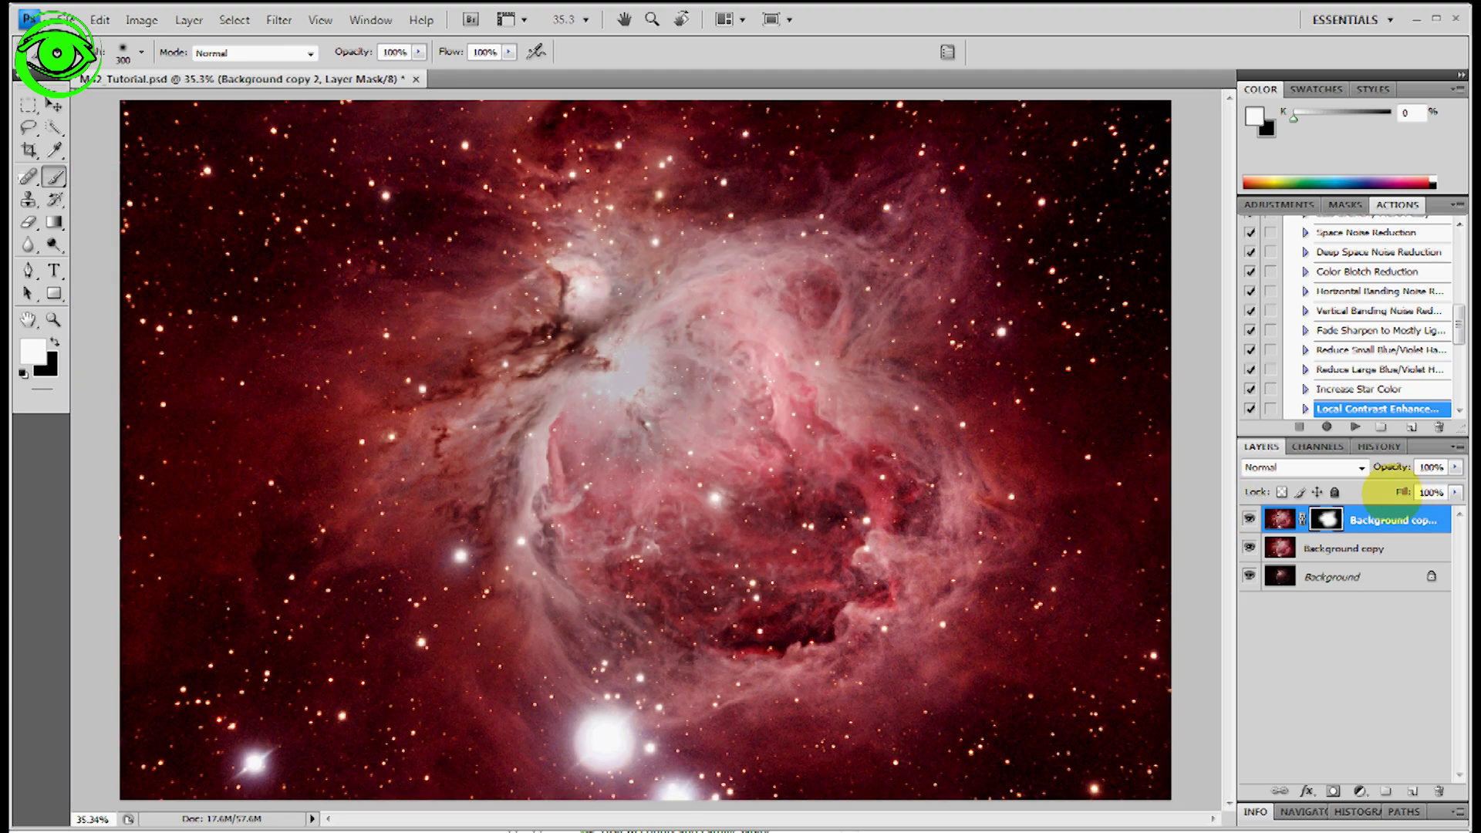
click(1361, 515)
right_click(1362, 515)
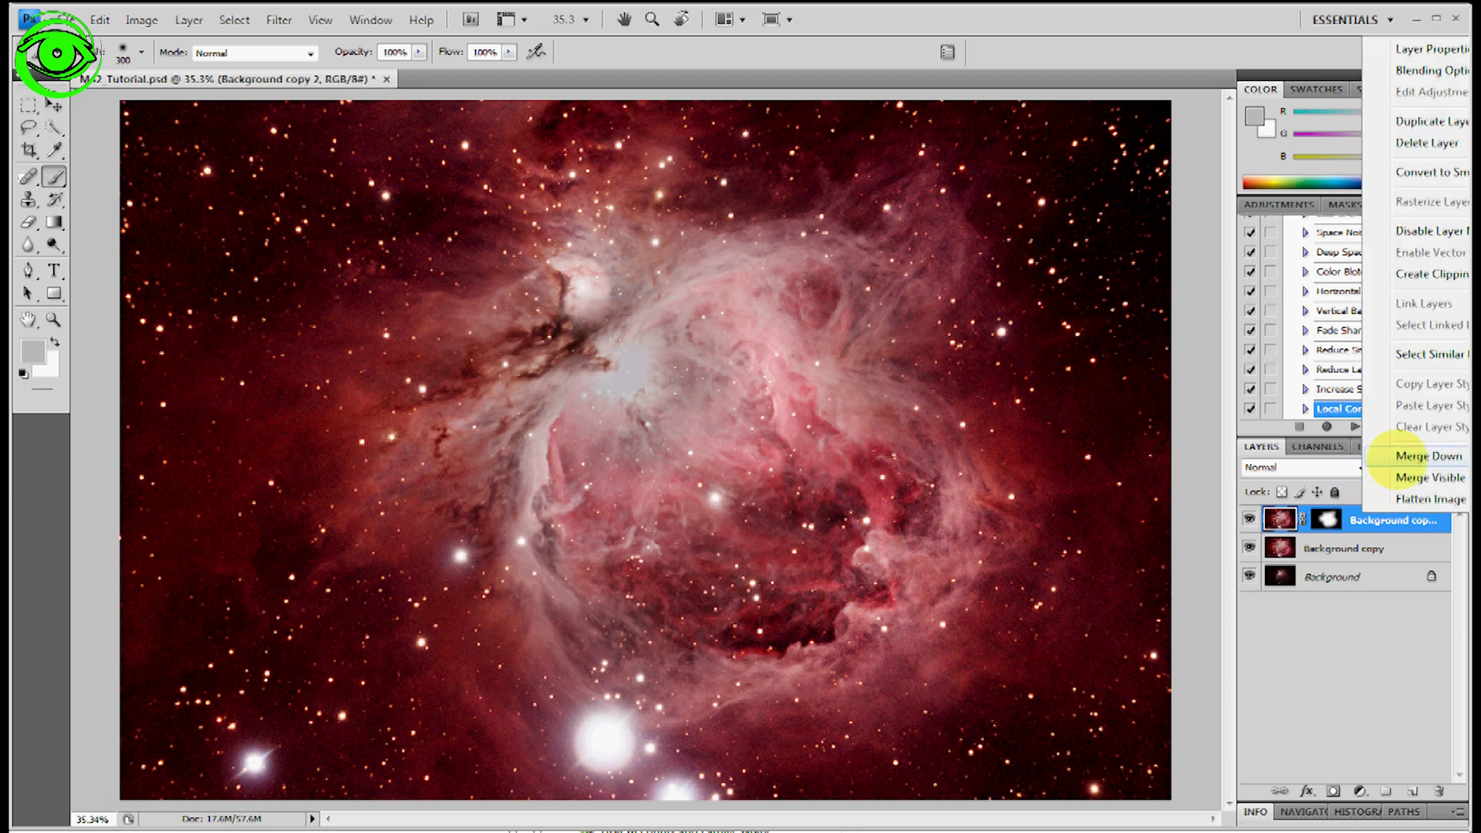
click(1400, 455)
drag(1350, 521, 1416, 793)
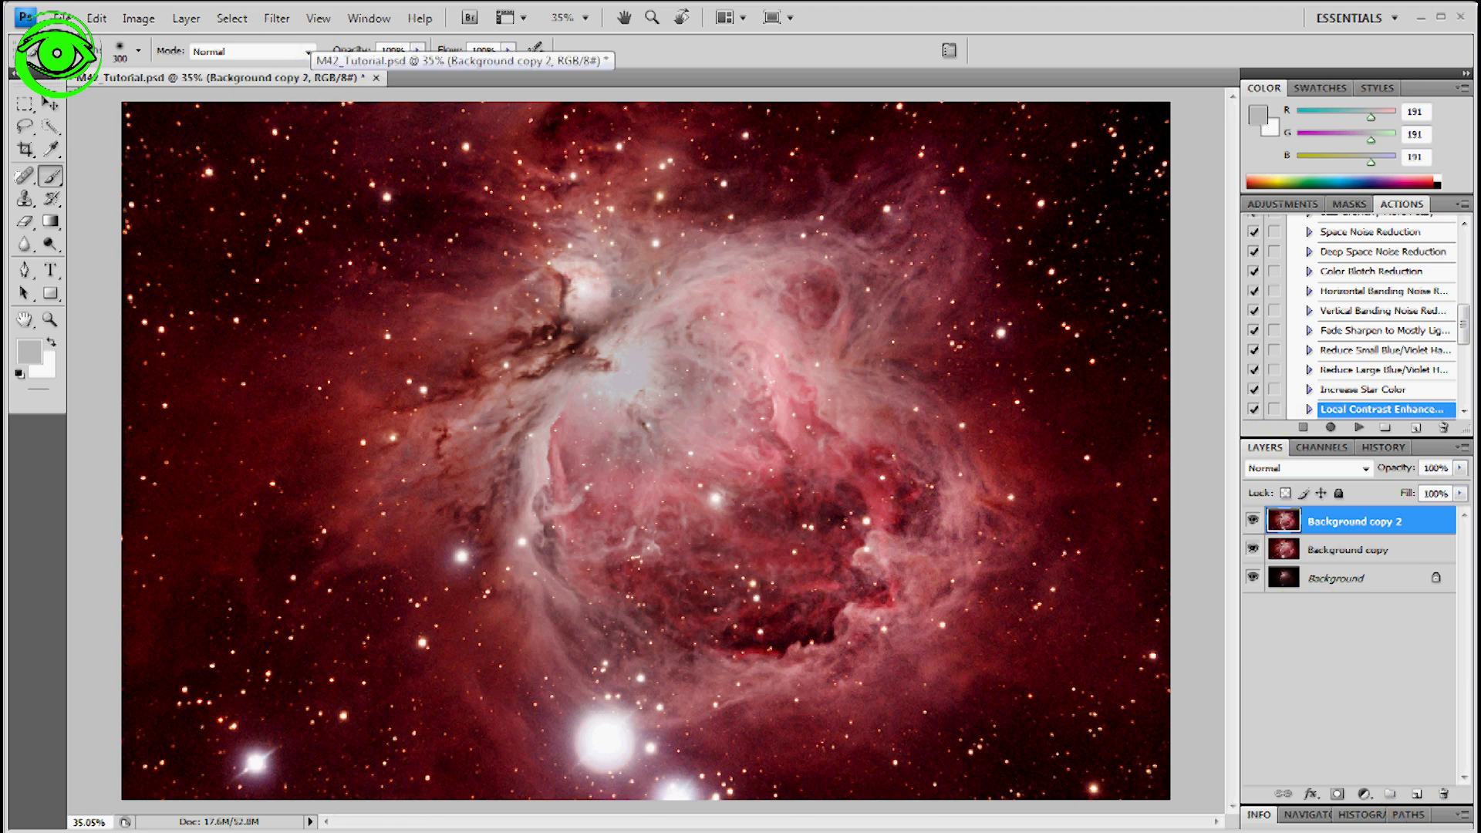
Step: Darken the duplicate with an RGB Curves adjustment, lowering the midtones to input 119, output 75 and anchoring a second point above
key(ctrl+m)
drag(659, 218, 176, 76)
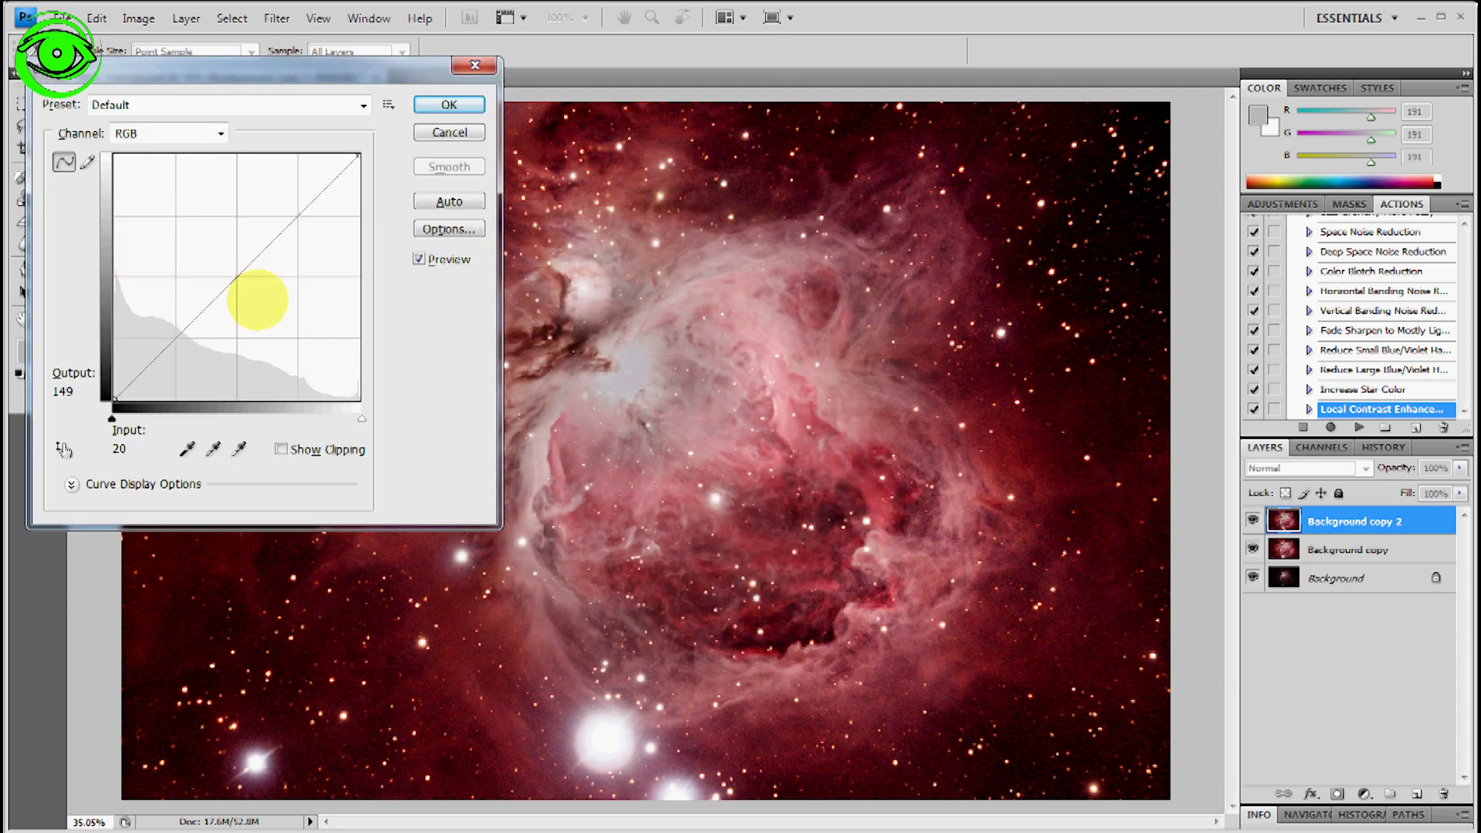
drag(204, 313, 217, 332)
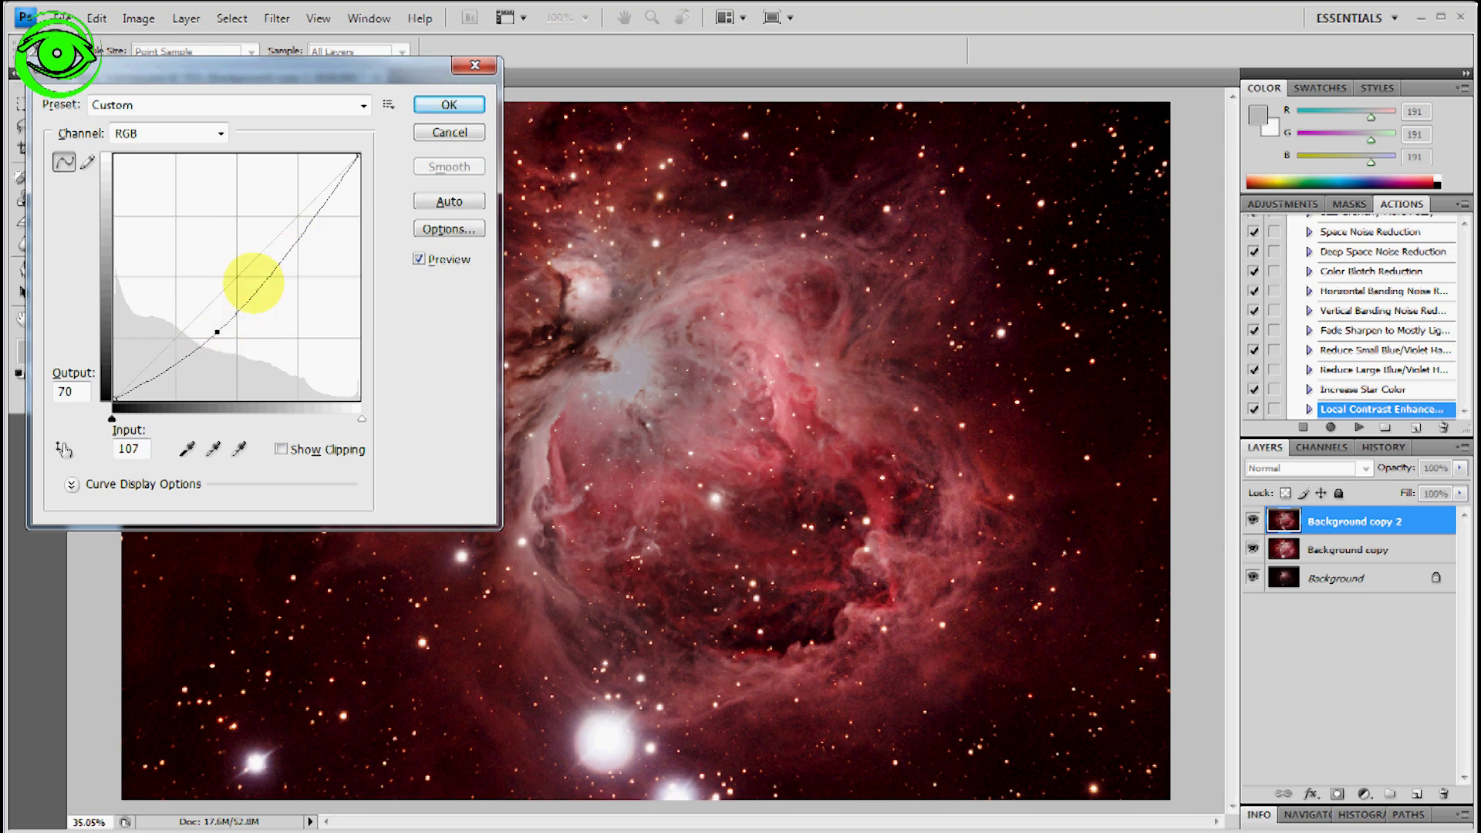
click(265, 279)
click(217, 332)
drag(216, 331, 230, 327)
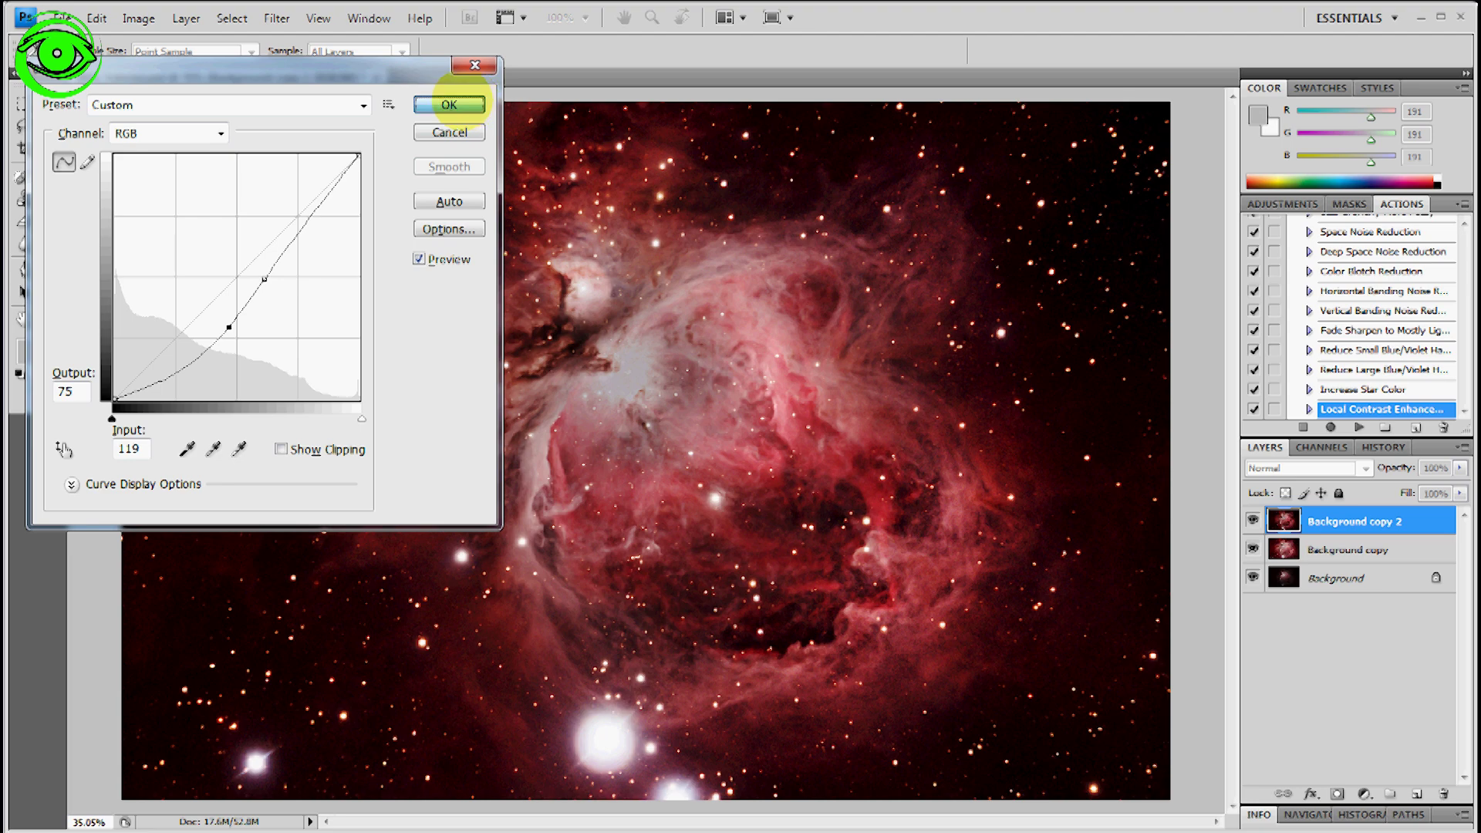
click(449, 105)
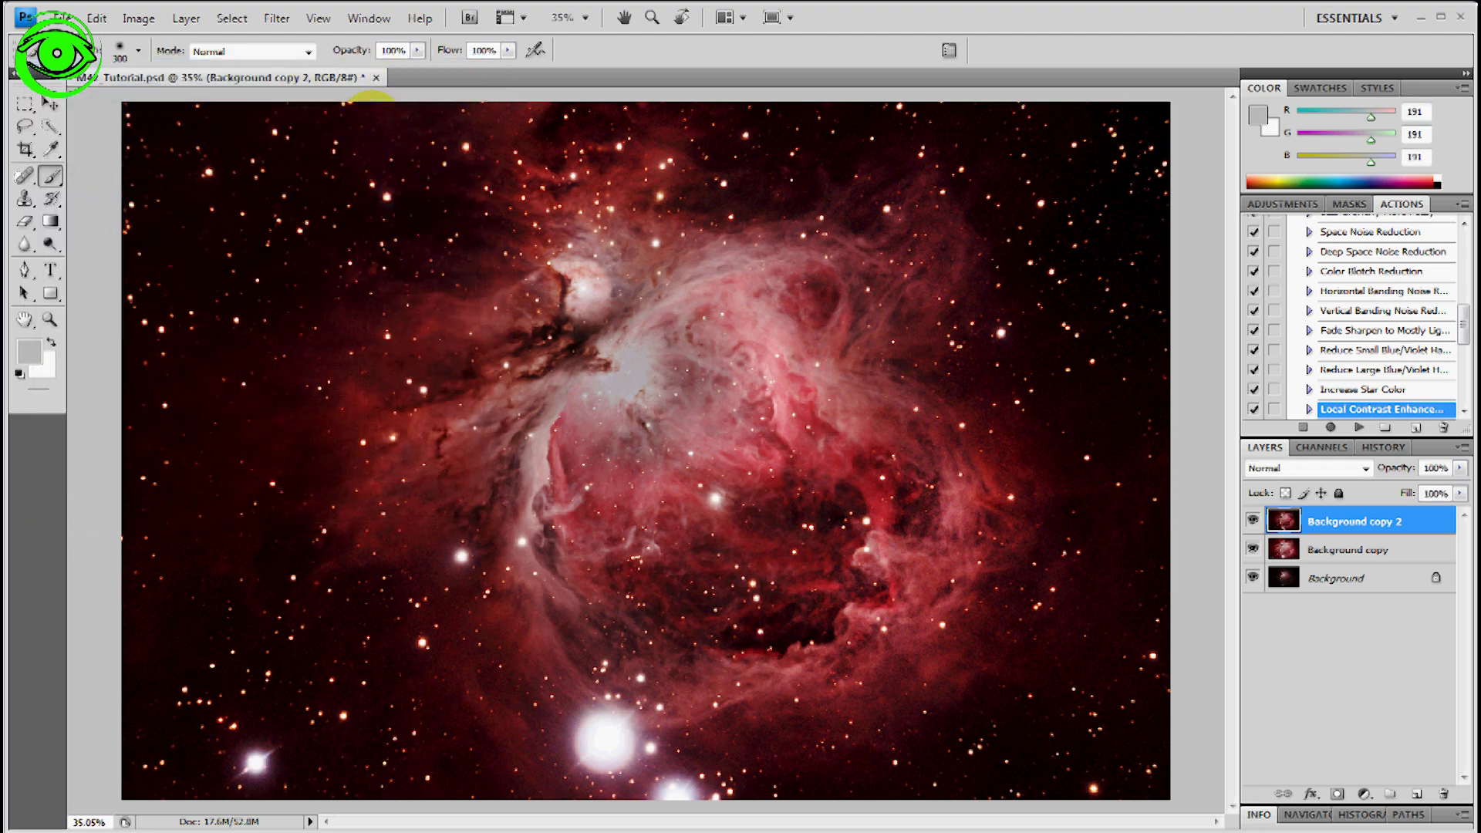
Step: Add a Hide All layer mask to Background copy 2 and make white the foreground color for painting on it
click(185, 17)
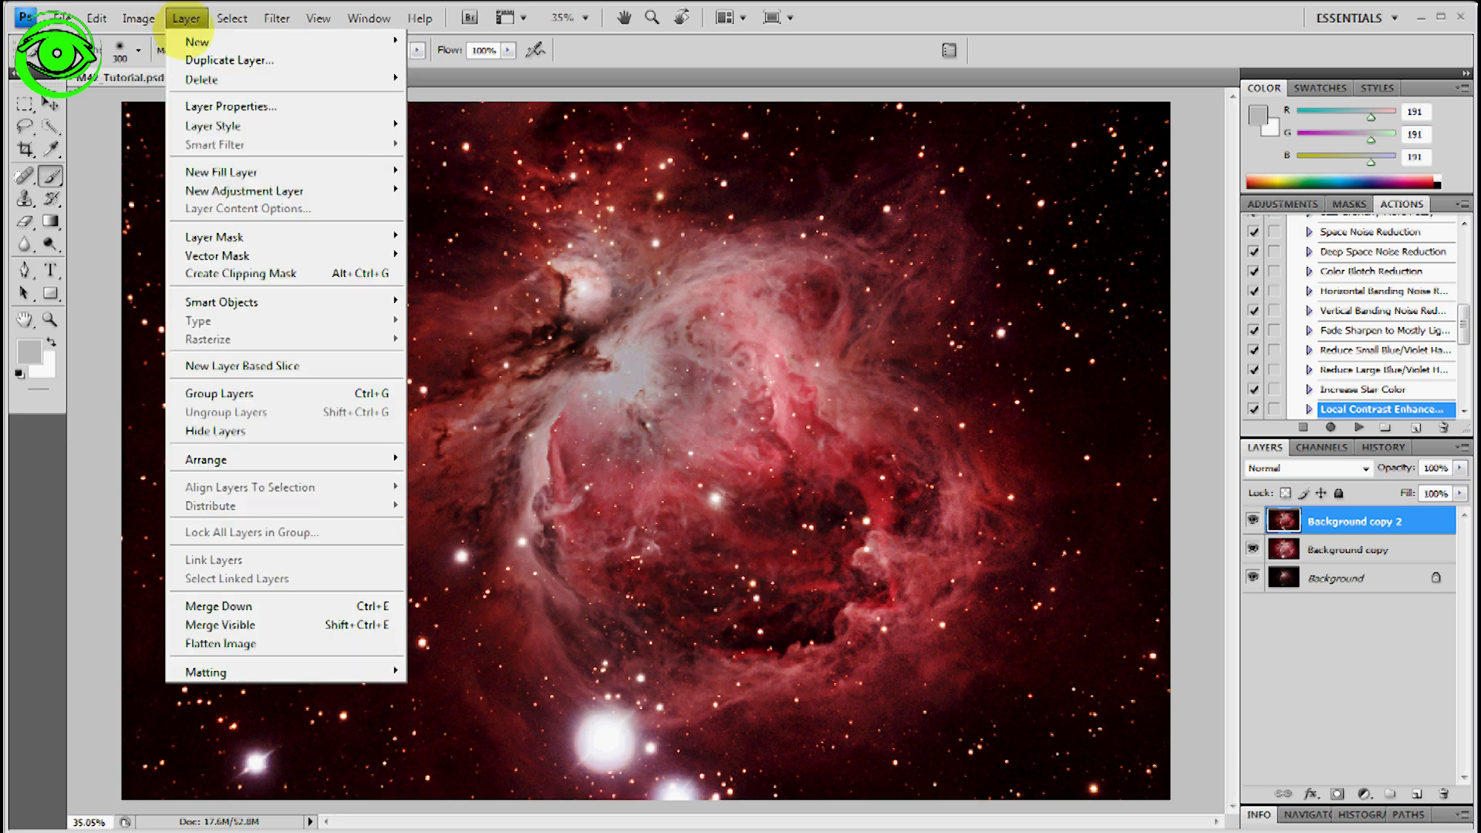
mouse_move(390, 237)
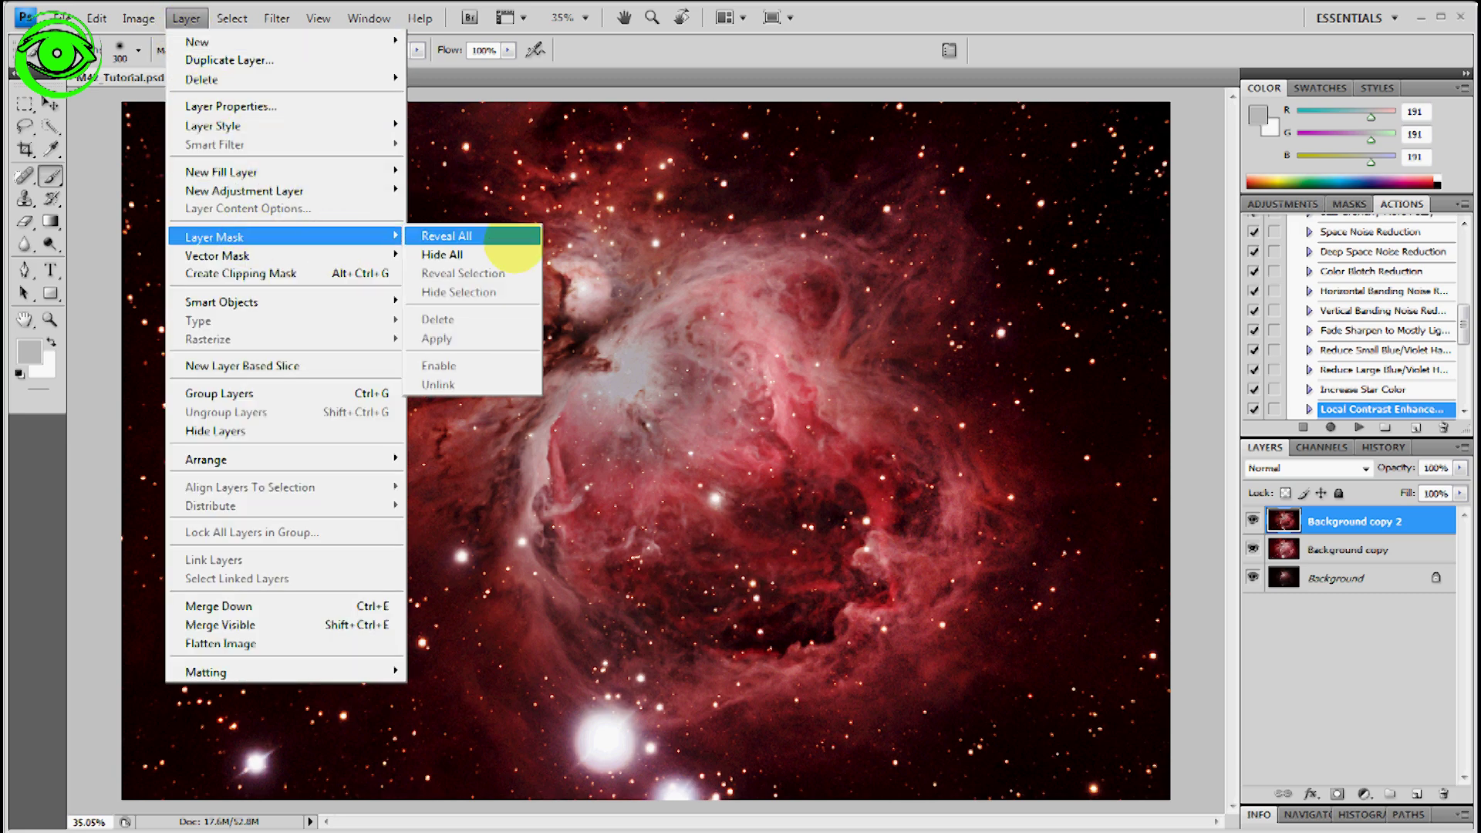
click(451, 254)
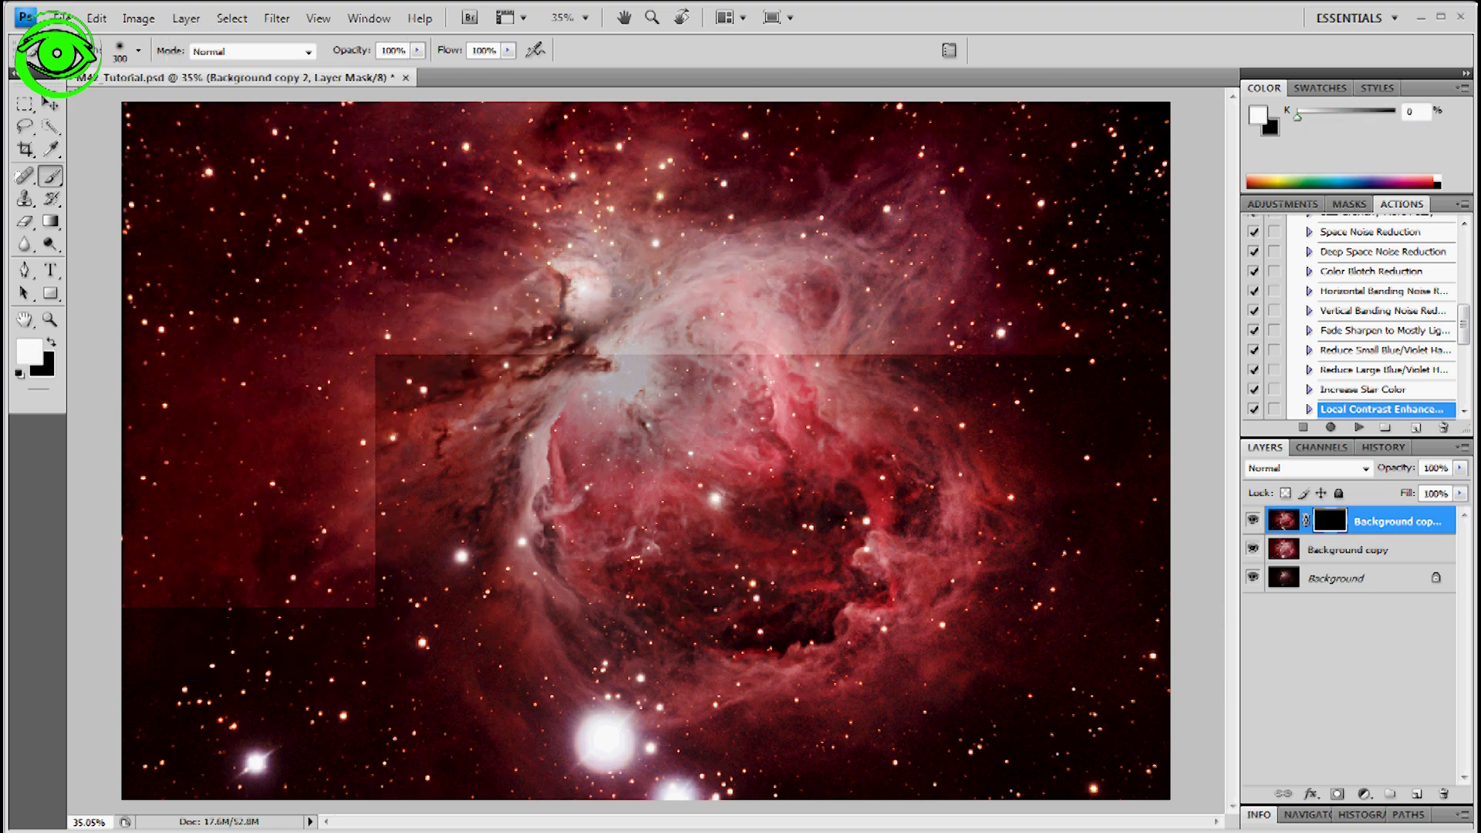
key(d)
key(x)
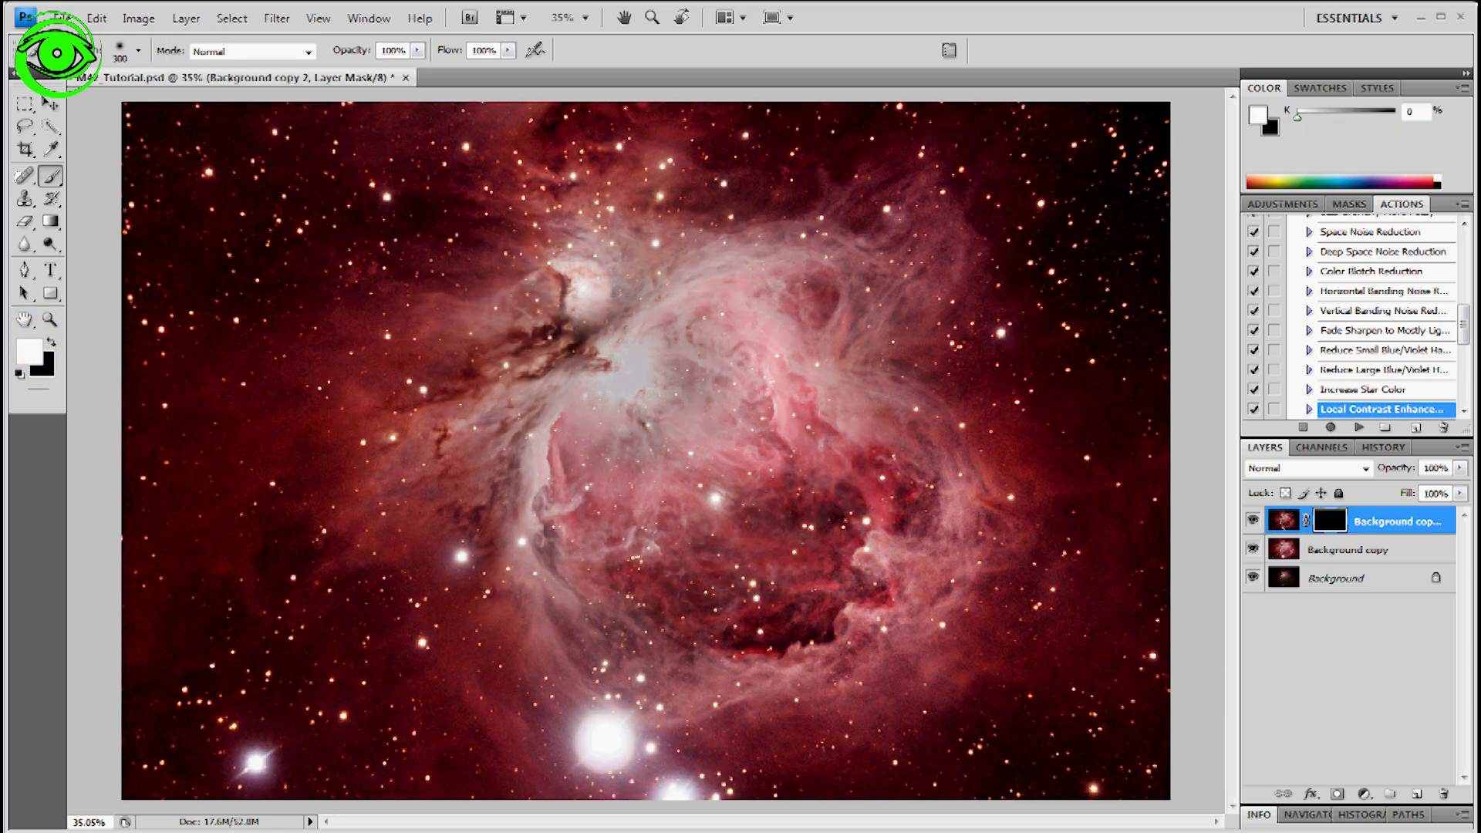
click(1330, 518)
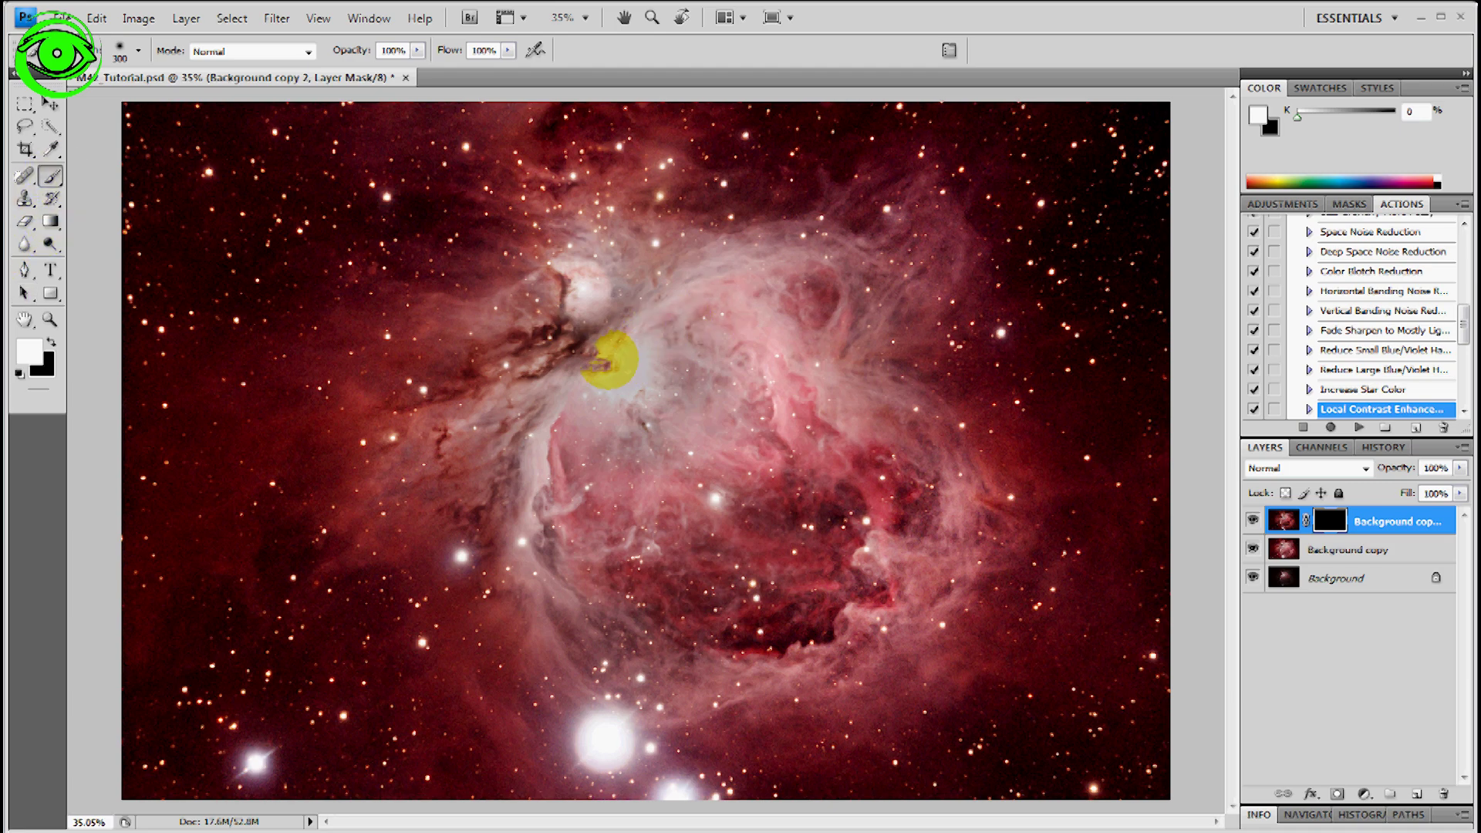
Step: Paint white on the mask over the bright core and the adjoining dark dust lanes, varying the brush size between 100 and 200
key(bracketright)
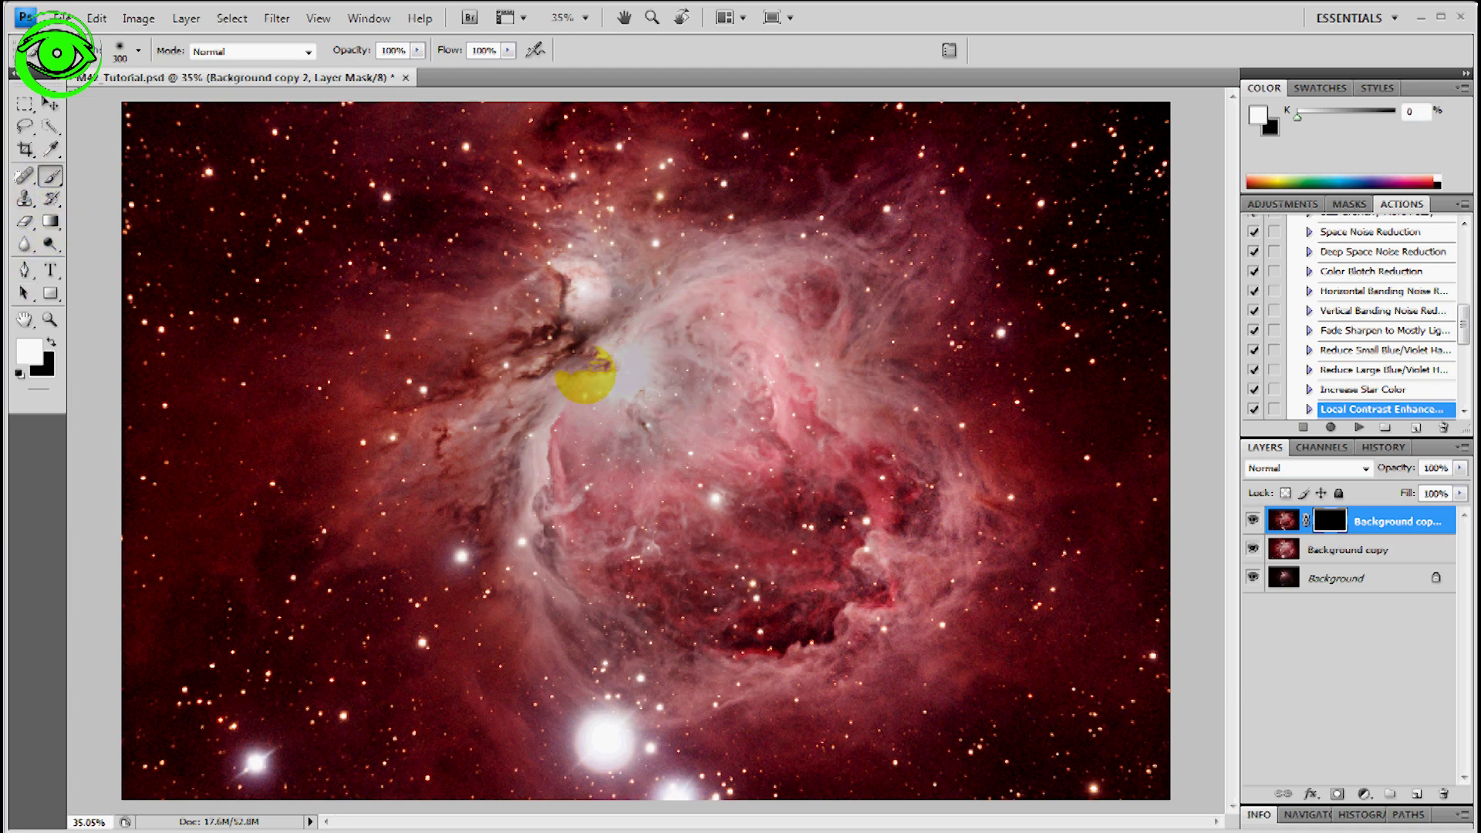
mouse_move(600, 368)
mouse_down()
mouse_move(636, 361)
mouse_move(628, 385)
mouse_move(599, 377)
mouse_move(672, 397)
mouse_move(658, 344)
mouse_move(631, 336)
mouse_move(569, 398)
mouse_up()
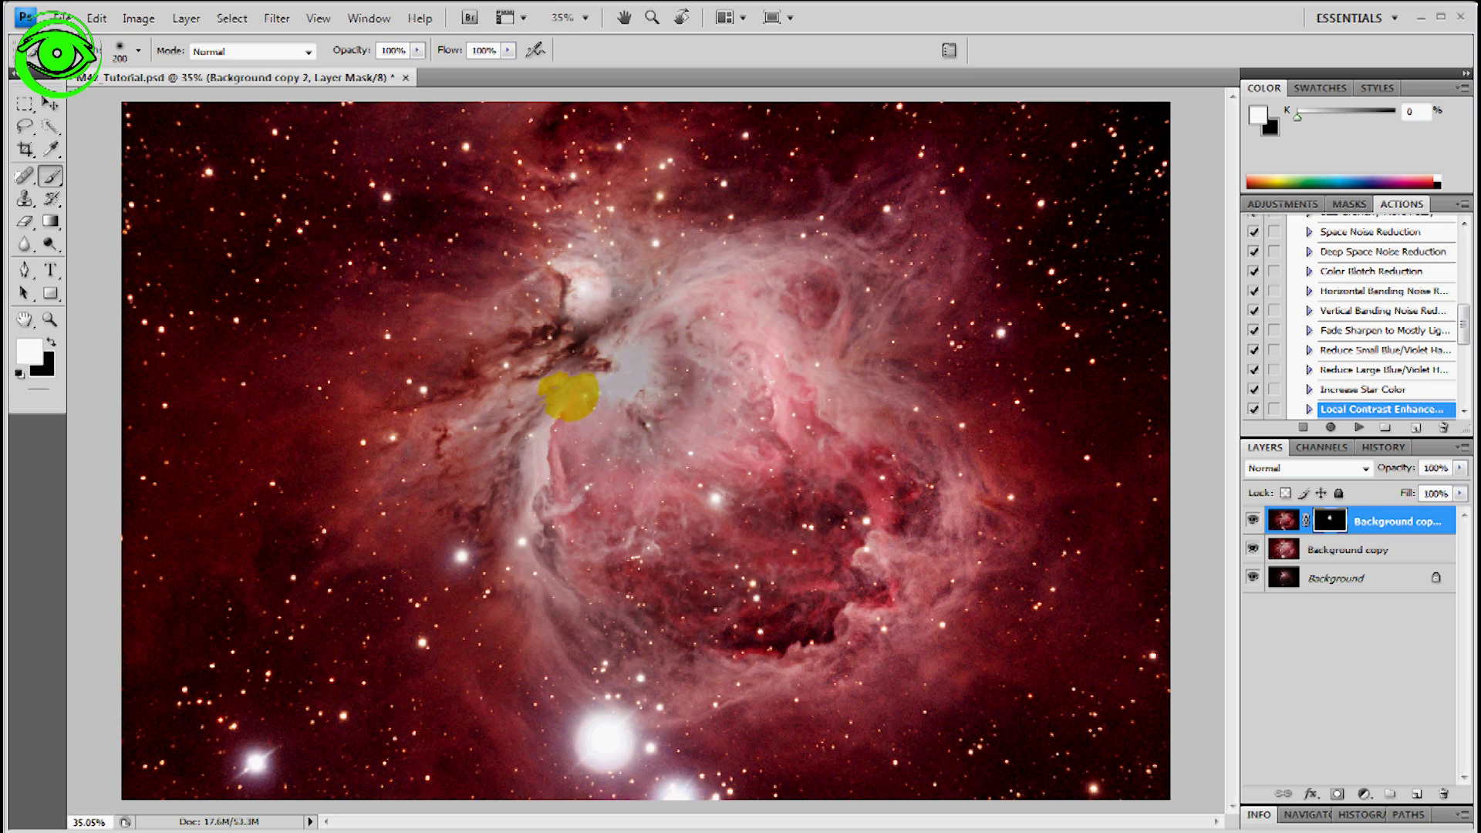
drag(566, 396, 540, 439)
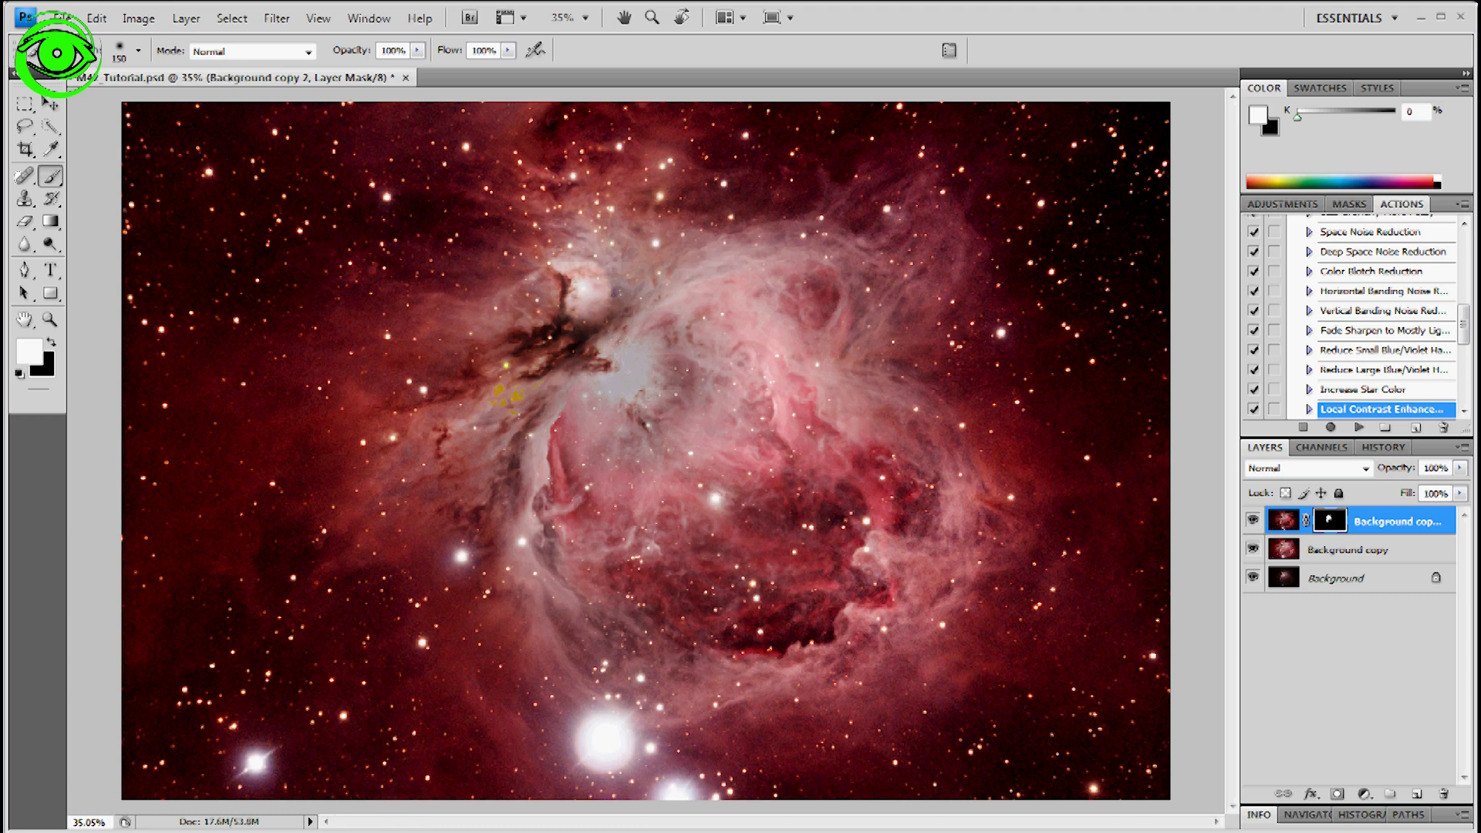
drag(479, 363, 555, 324)
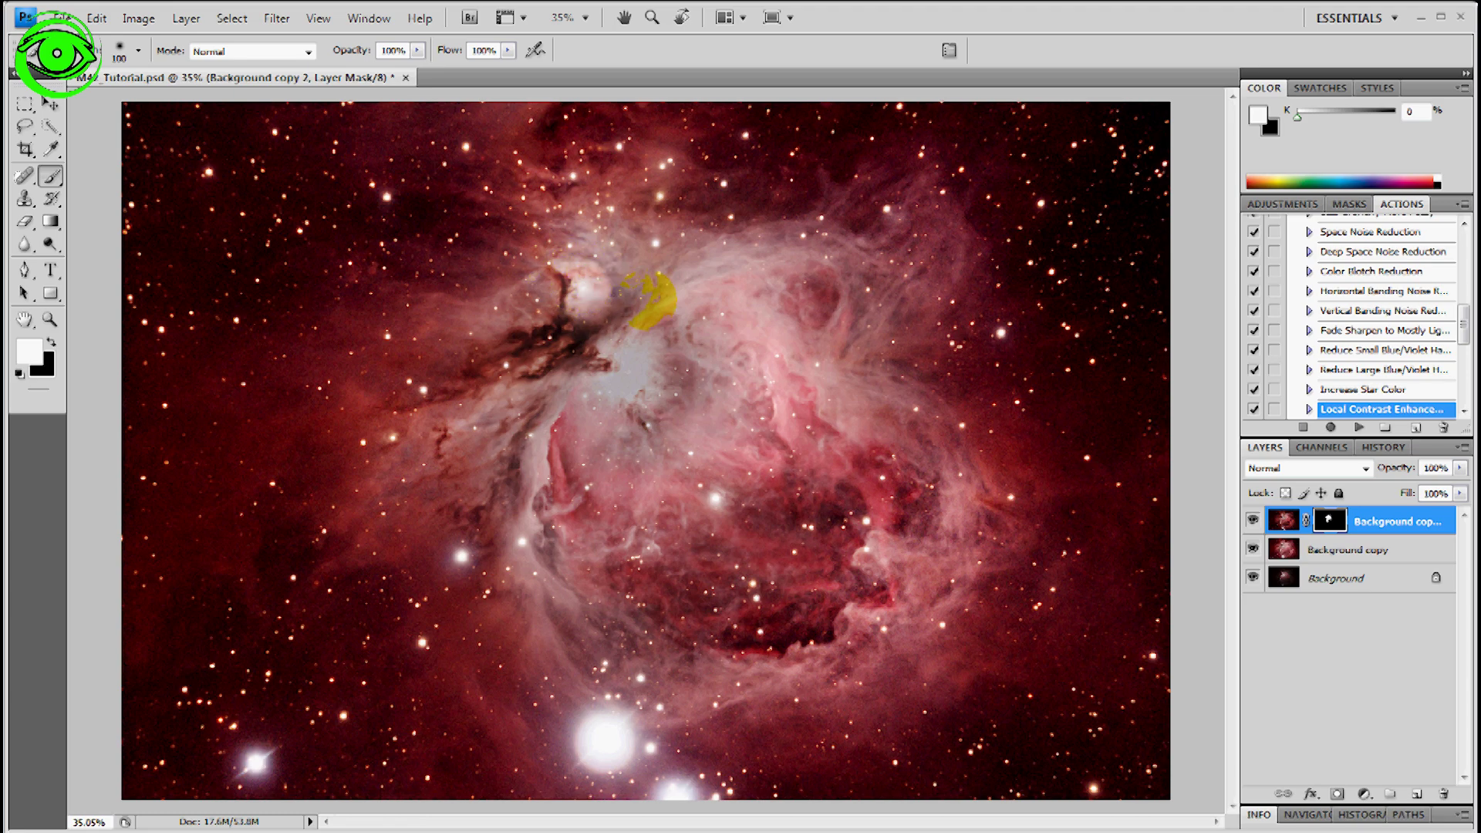
mouse_move(694, 273)
mouse_down()
mouse_move(618, 320)
mouse_move(666, 309)
mouse_move(715, 368)
mouse_move(633, 388)
mouse_up()
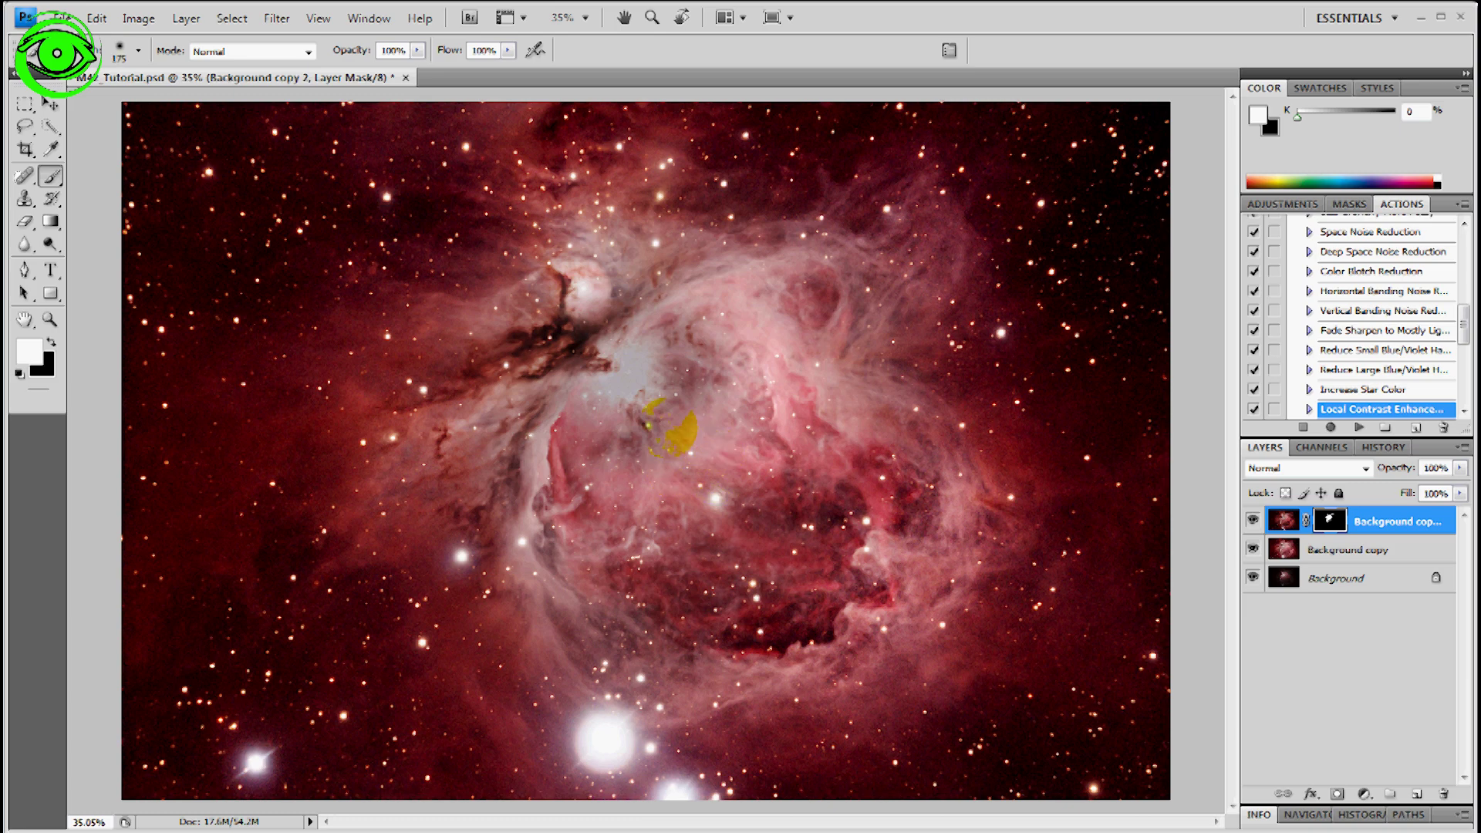
Step: Paint white on the mask over the nebula's main body below and beside the core with the brush at 200
key(bracketright)
key(bracketright)
key(bracketright)
key(bracketright)
click(602, 437)
mouse_move(602, 437)
mouse_down()
mouse_move(651, 437)
mouse_move(705, 383)
mouse_move(713, 318)
mouse_move(762, 395)
mouse_move(747, 406)
mouse_move(767, 381)
mouse_move(733, 324)
mouse_move(784, 399)
mouse_move(775, 417)
mouse_move(672, 462)
mouse_move(598, 442)
mouse_move(644, 498)
mouse_move(710, 501)
mouse_move(792, 439)
mouse_move(698, 486)
mouse_move(632, 490)
mouse_move(588, 459)
mouse_move(611, 506)
mouse_move(667, 536)
mouse_move(817, 442)
mouse_move(852, 493)
mouse_move(796, 579)
mouse_move(740, 606)
mouse_move(663, 580)
mouse_move(727, 543)
mouse_move(637, 514)
mouse_move(593, 525)
mouse_move(747, 587)
mouse_move(696, 632)
mouse_move(588, 593)
mouse_move(698, 655)
mouse_move(853, 521)
mouse_move(814, 460)
mouse_move(767, 314)
mouse_move(728, 311)
mouse_move(652, 393)
mouse_move(578, 415)
mouse_move(587, 448)
mouse_move(551, 514)
mouse_move(573, 560)
mouse_move(625, 588)
mouse_up()
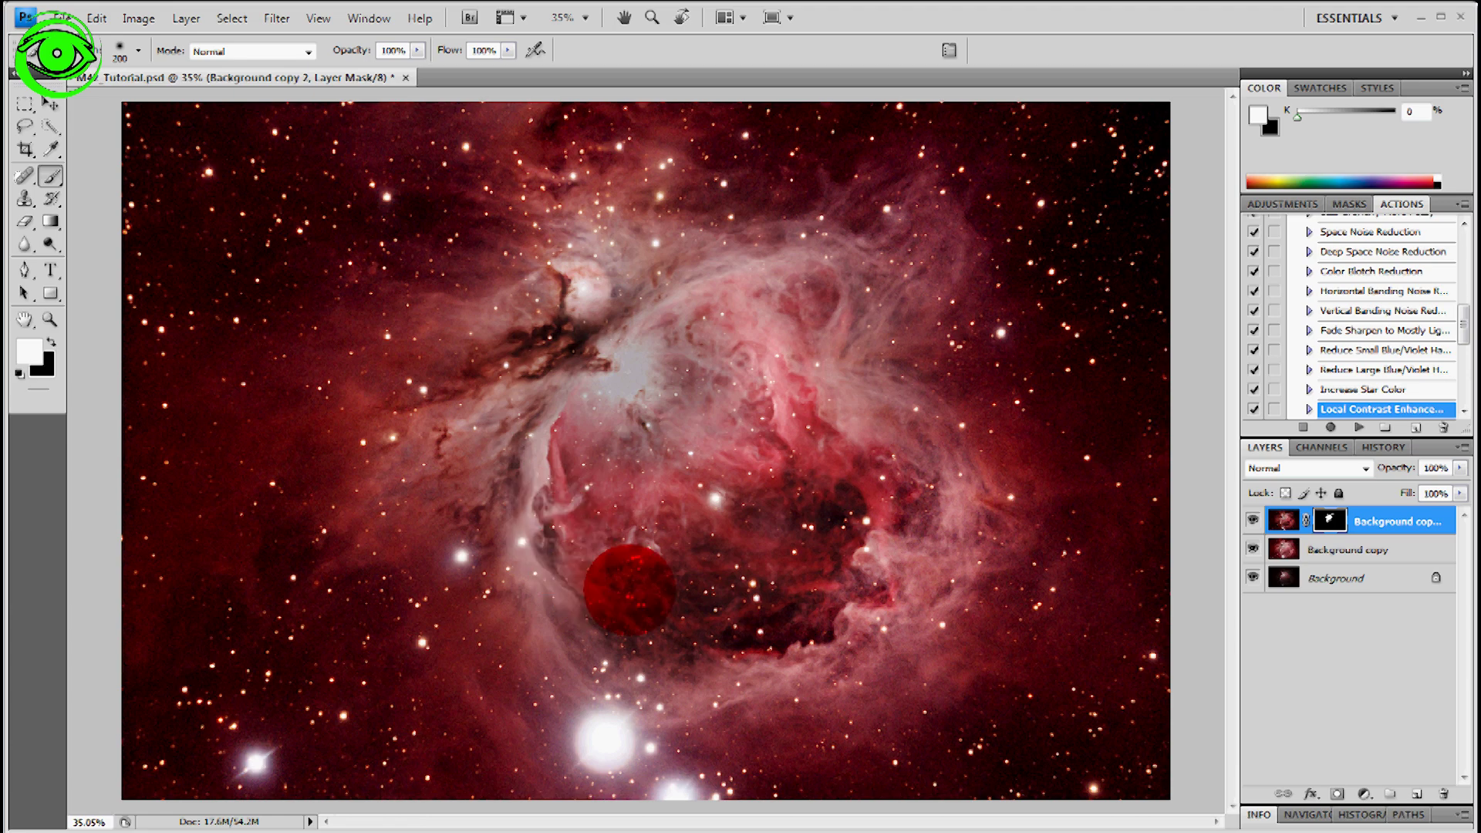
click(763, 338)
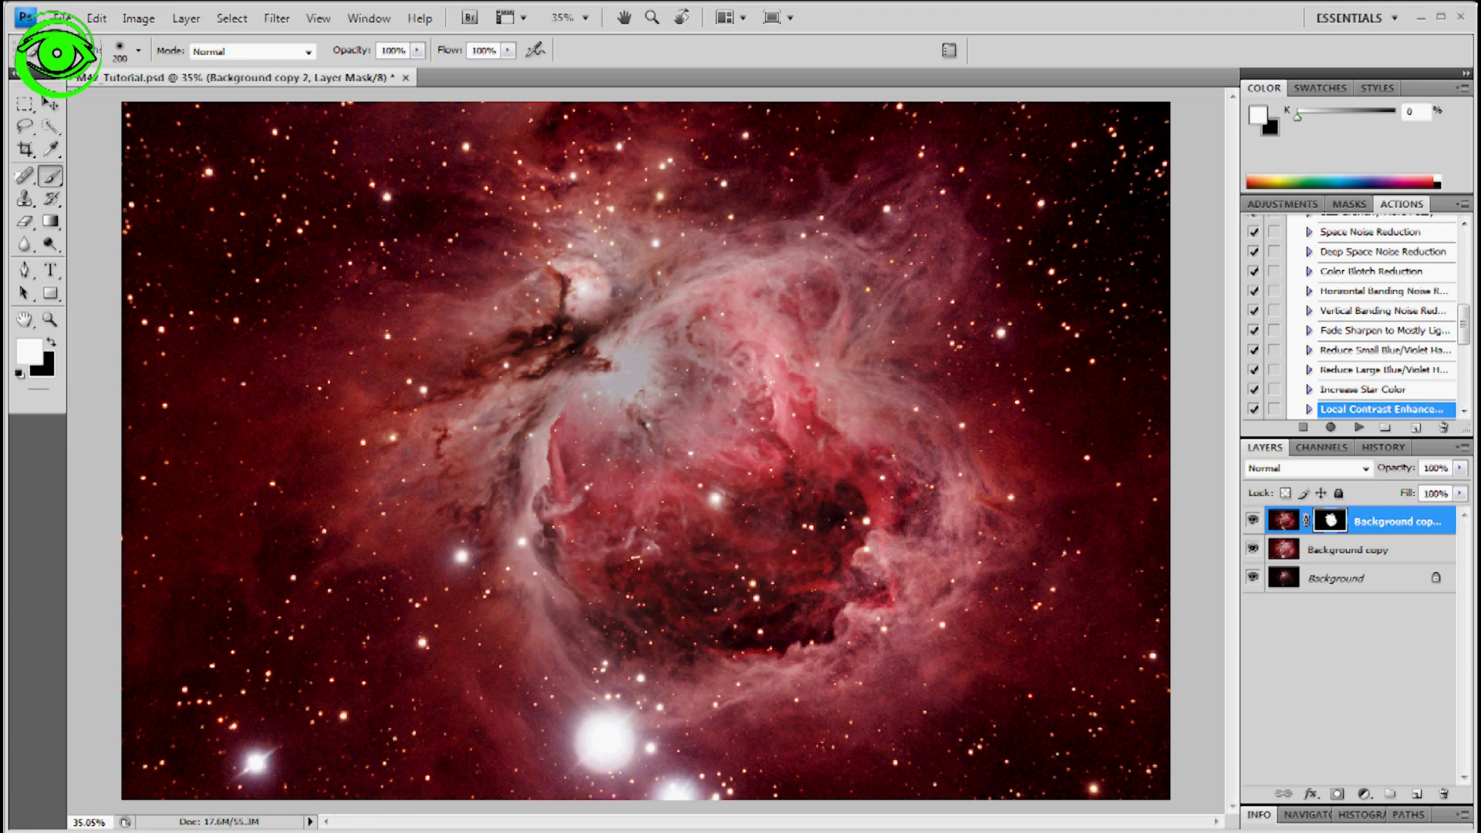
click(818, 367)
mouse_move(798, 255)
mouse_down()
mouse_move(742, 245)
mouse_move(760, 256)
mouse_move(728, 274)
mouse_move(763, 324)
mouse_up()
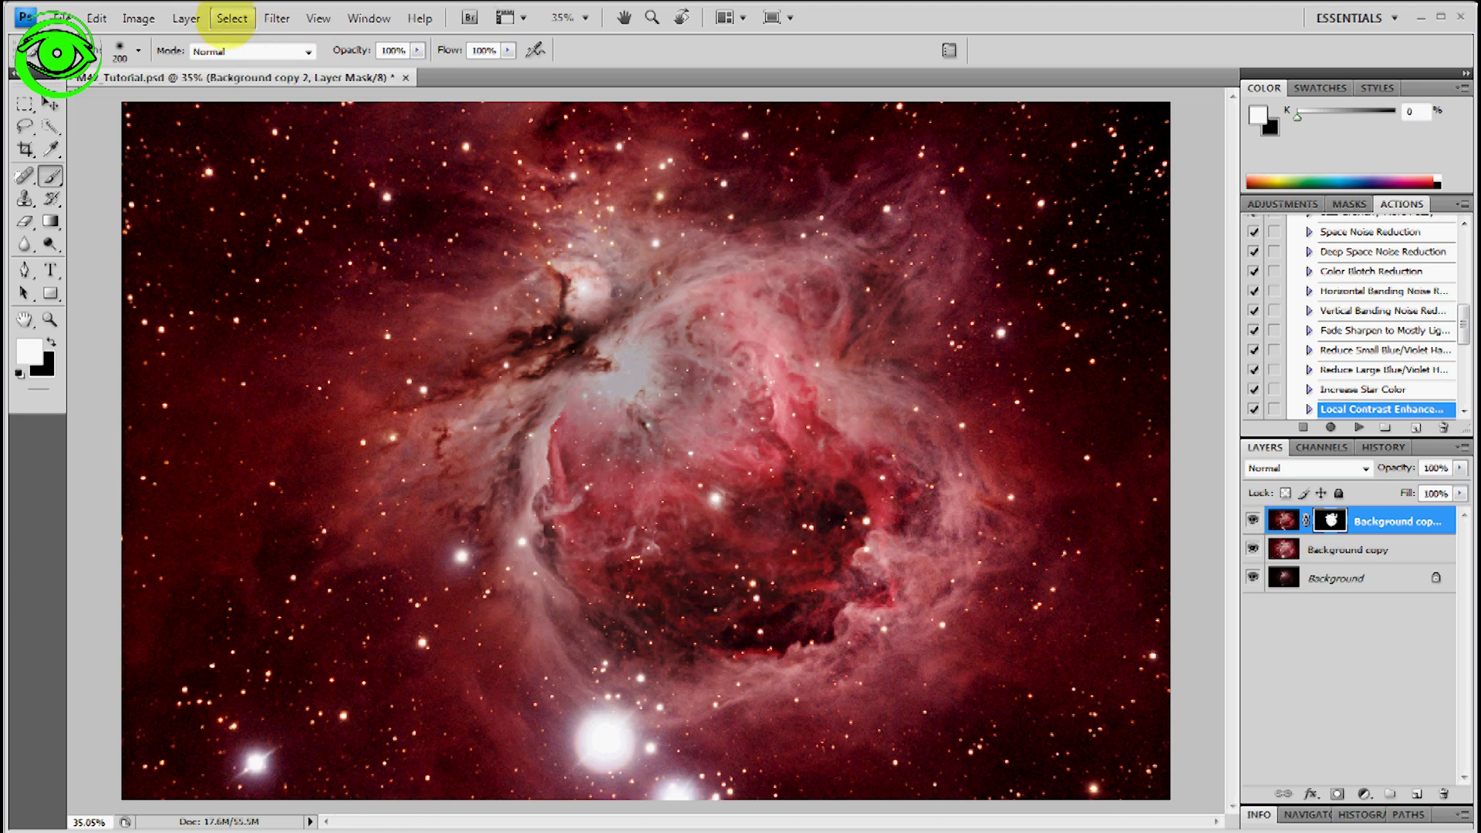
Step: Soften the Background copy 2 mask with a Gaussian Blur of 119.9 pixels radius, previewing the mask at 13%
click(232, 17)
mouse_move(276, 17)
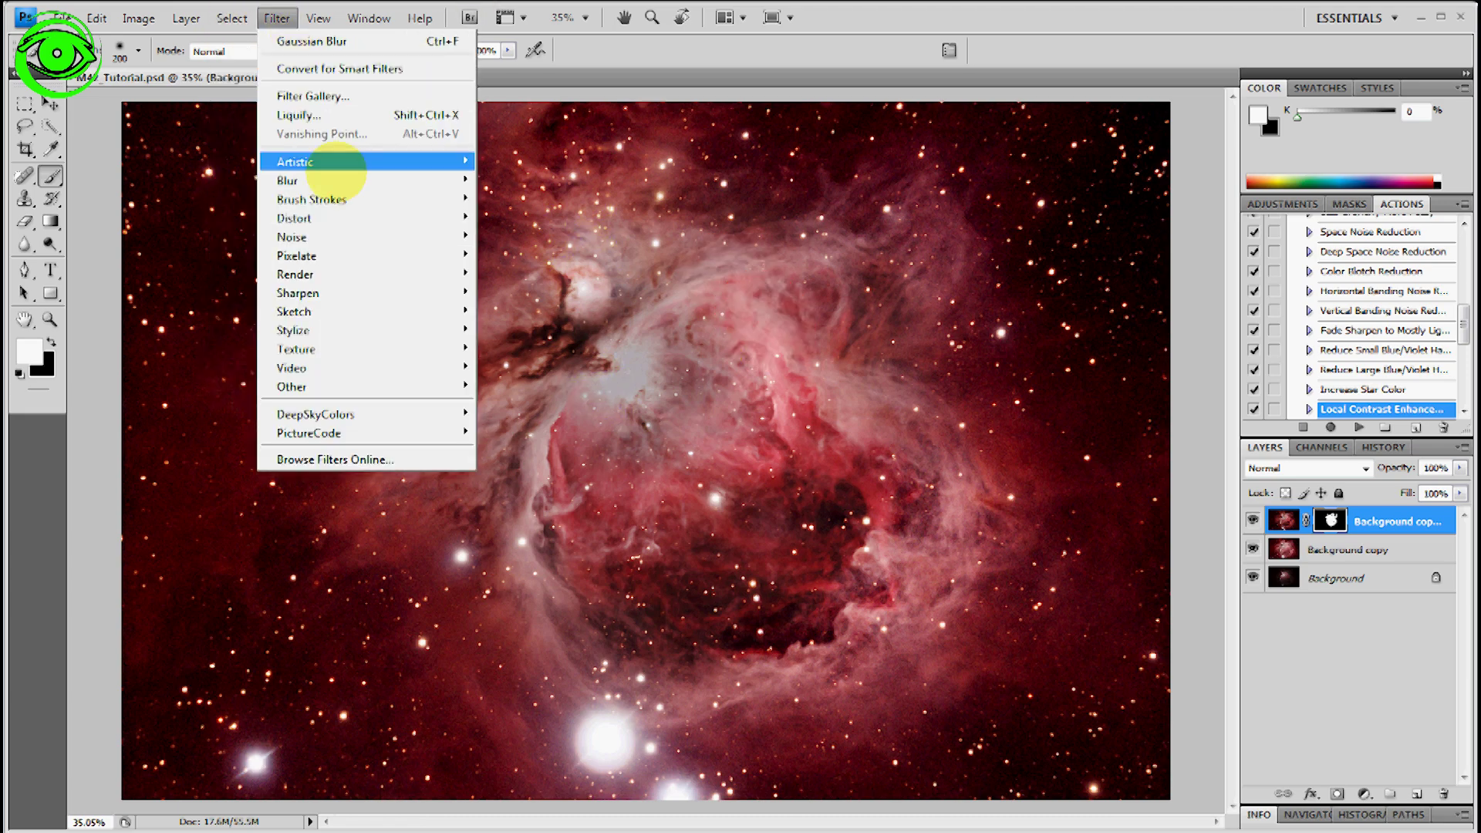
mouse_move(331, 179)
click(509, 254)
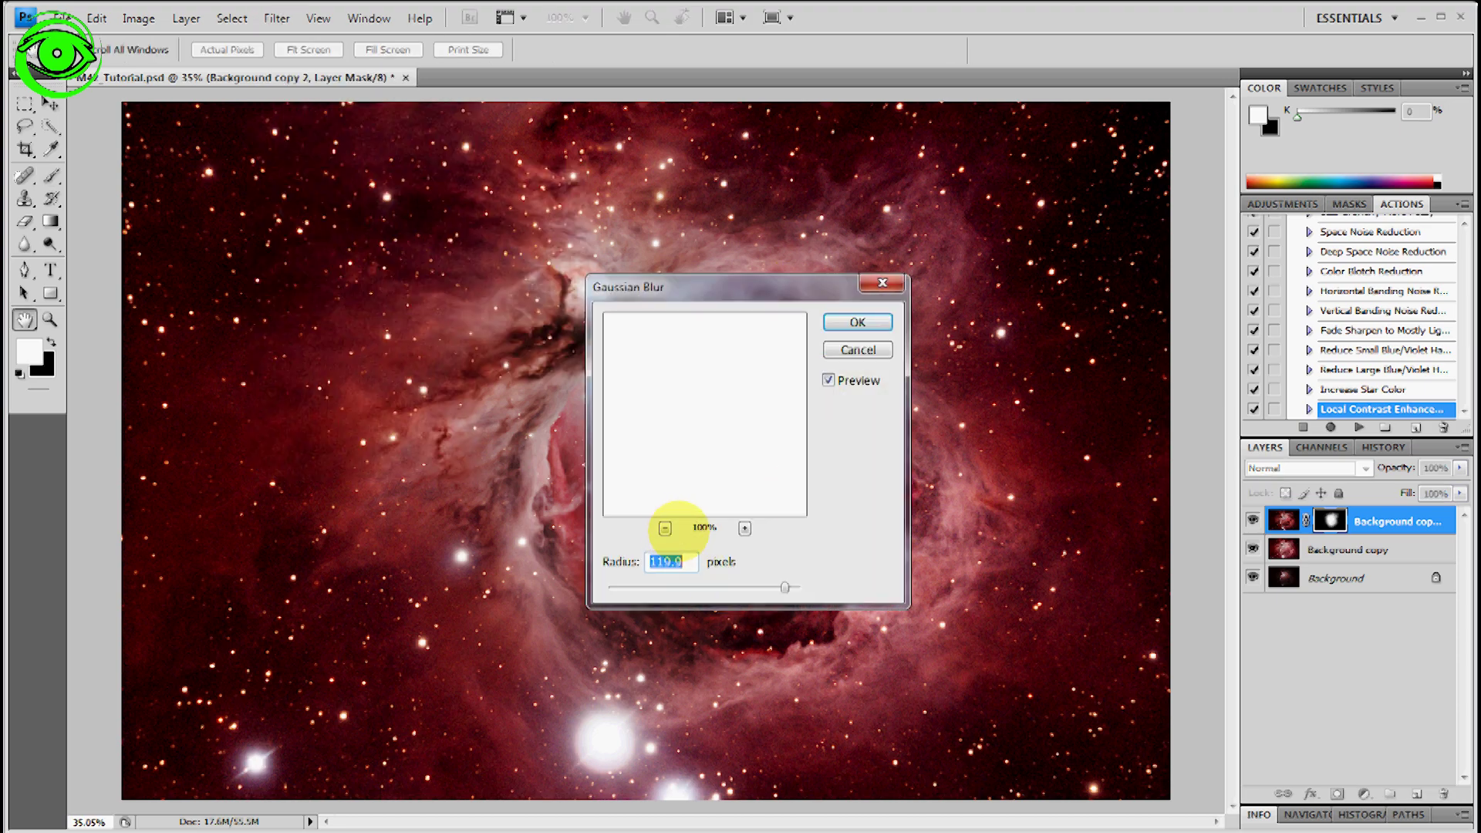
click(665, 528)
click(665, 528)
click(665, 529)
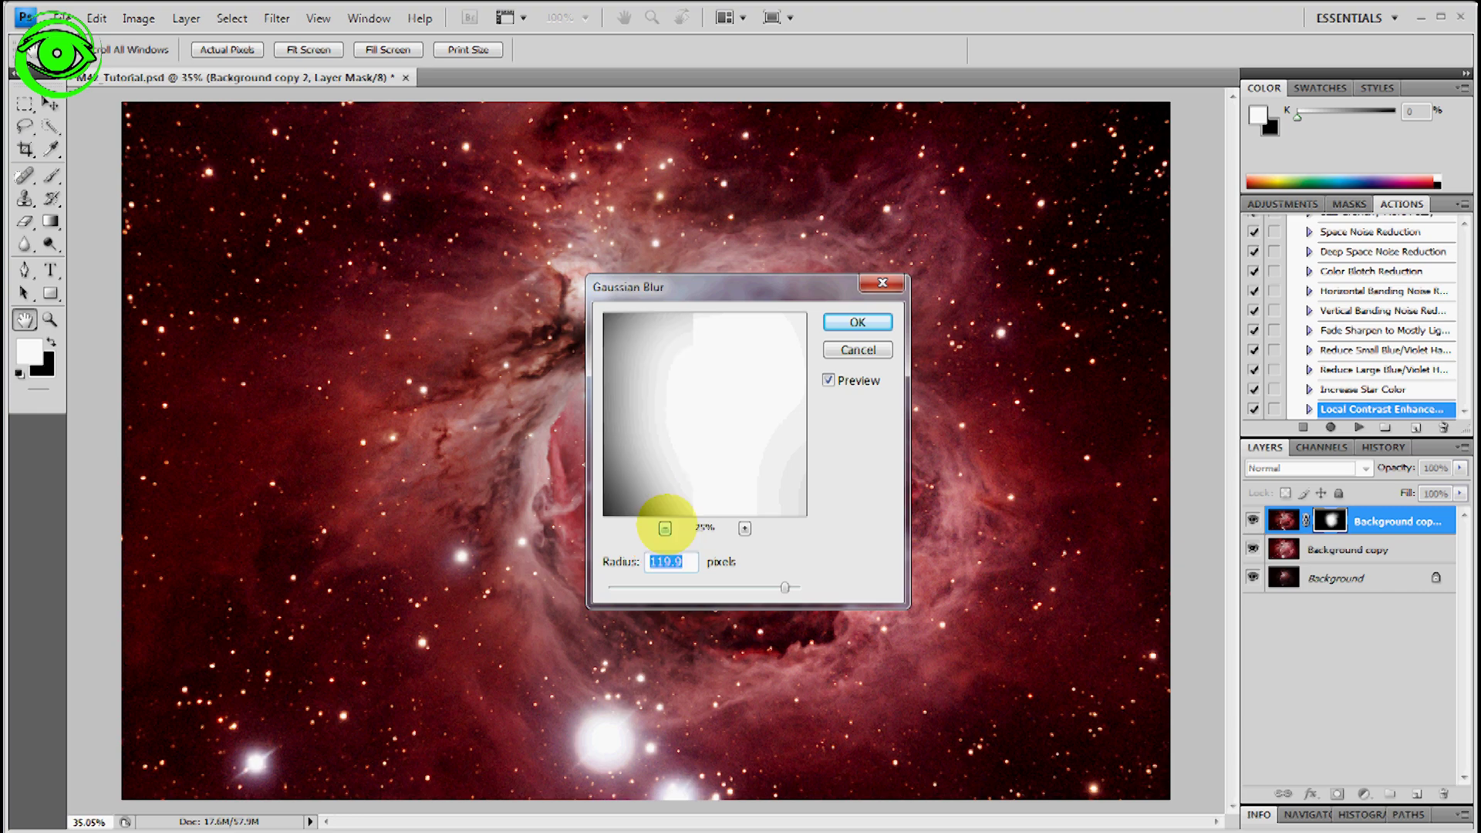
click(665, 529)
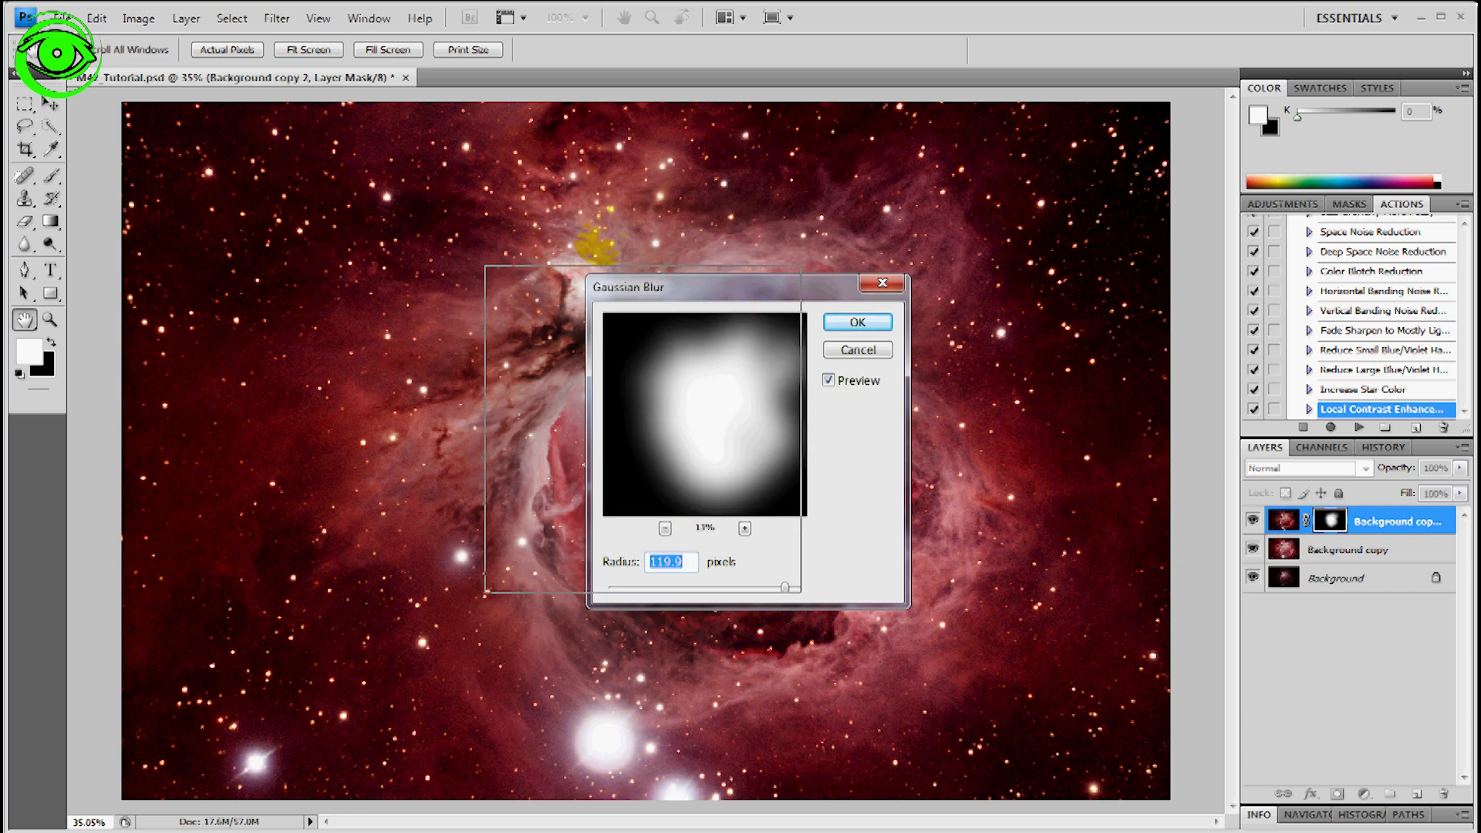
drag(671, 286, 200, 159)
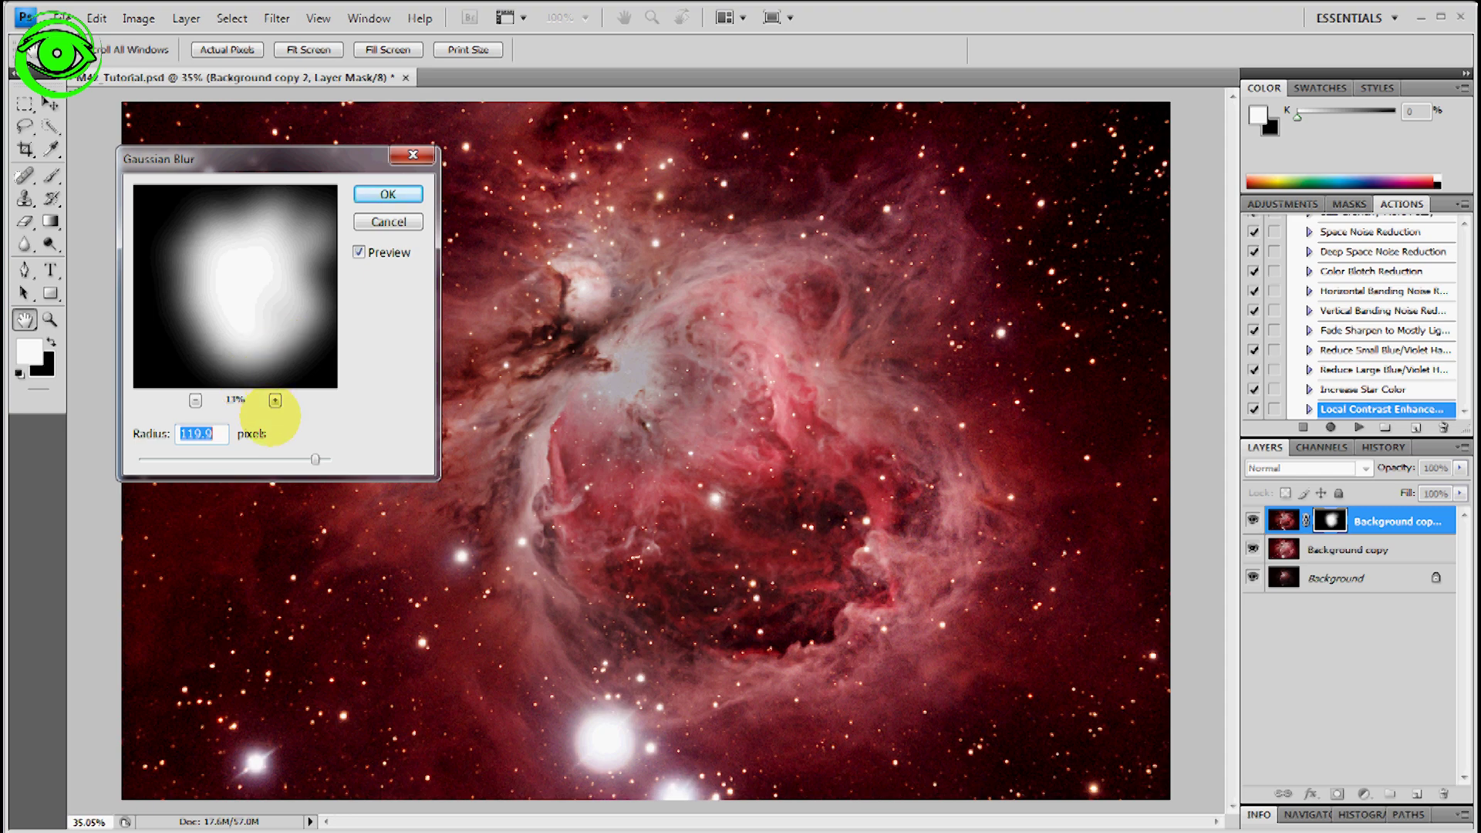
click(378, 193)
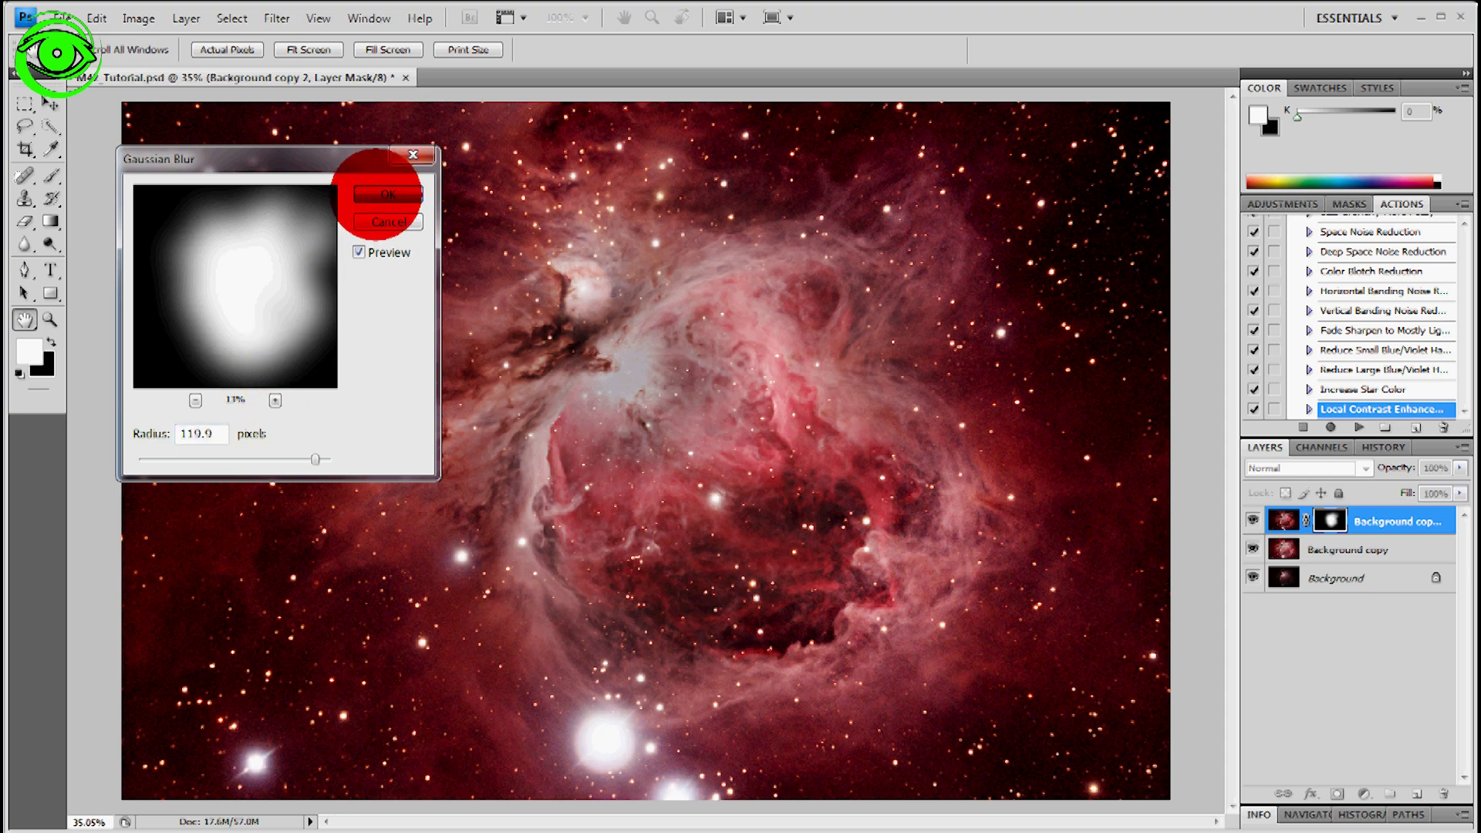
key(b)
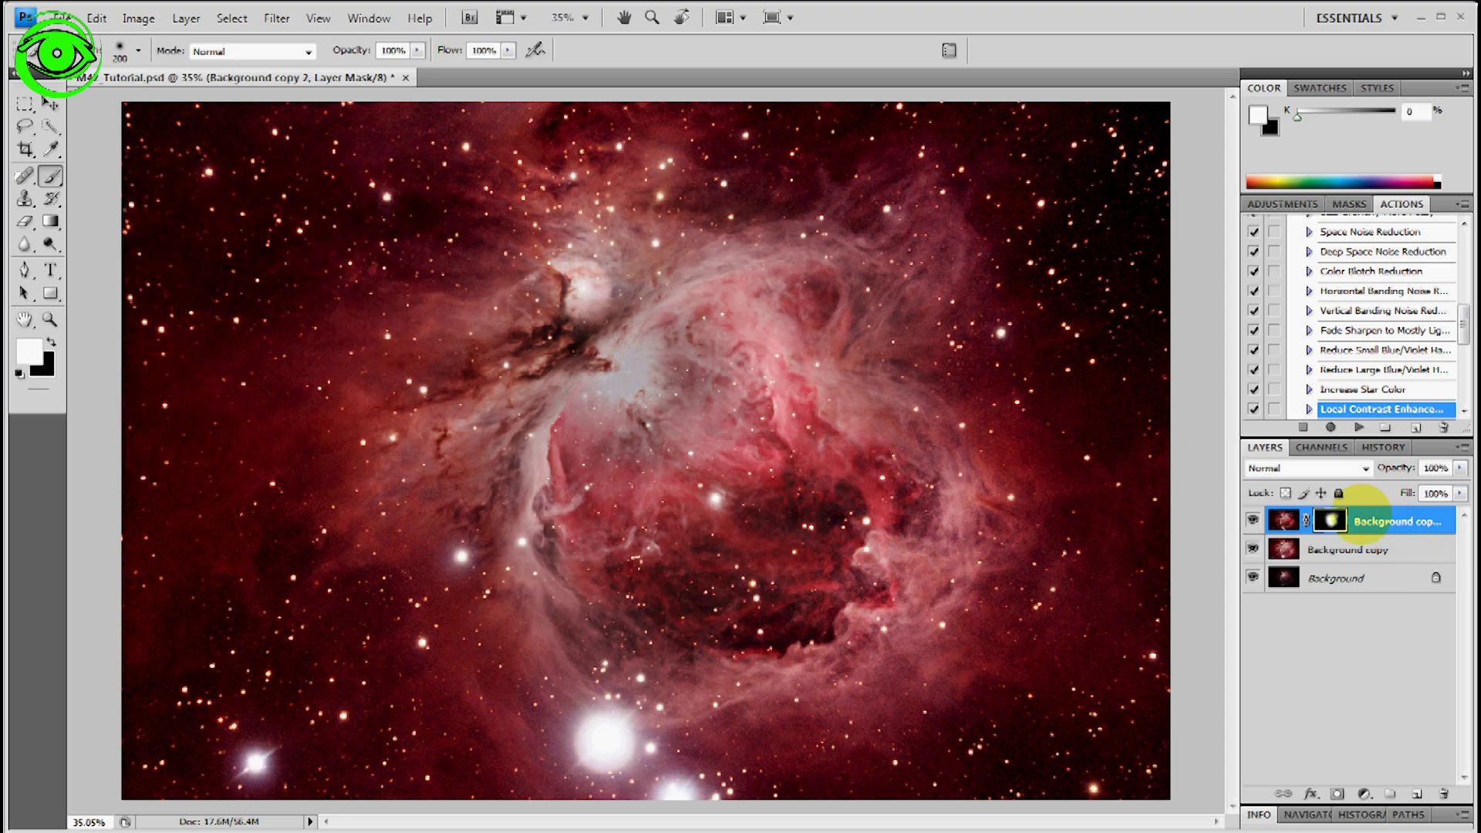
Step: Duplicate the Background copy layer and merge the masked Background copy 2 down into the duplicate
drag(1348, 549, 1416, 793)
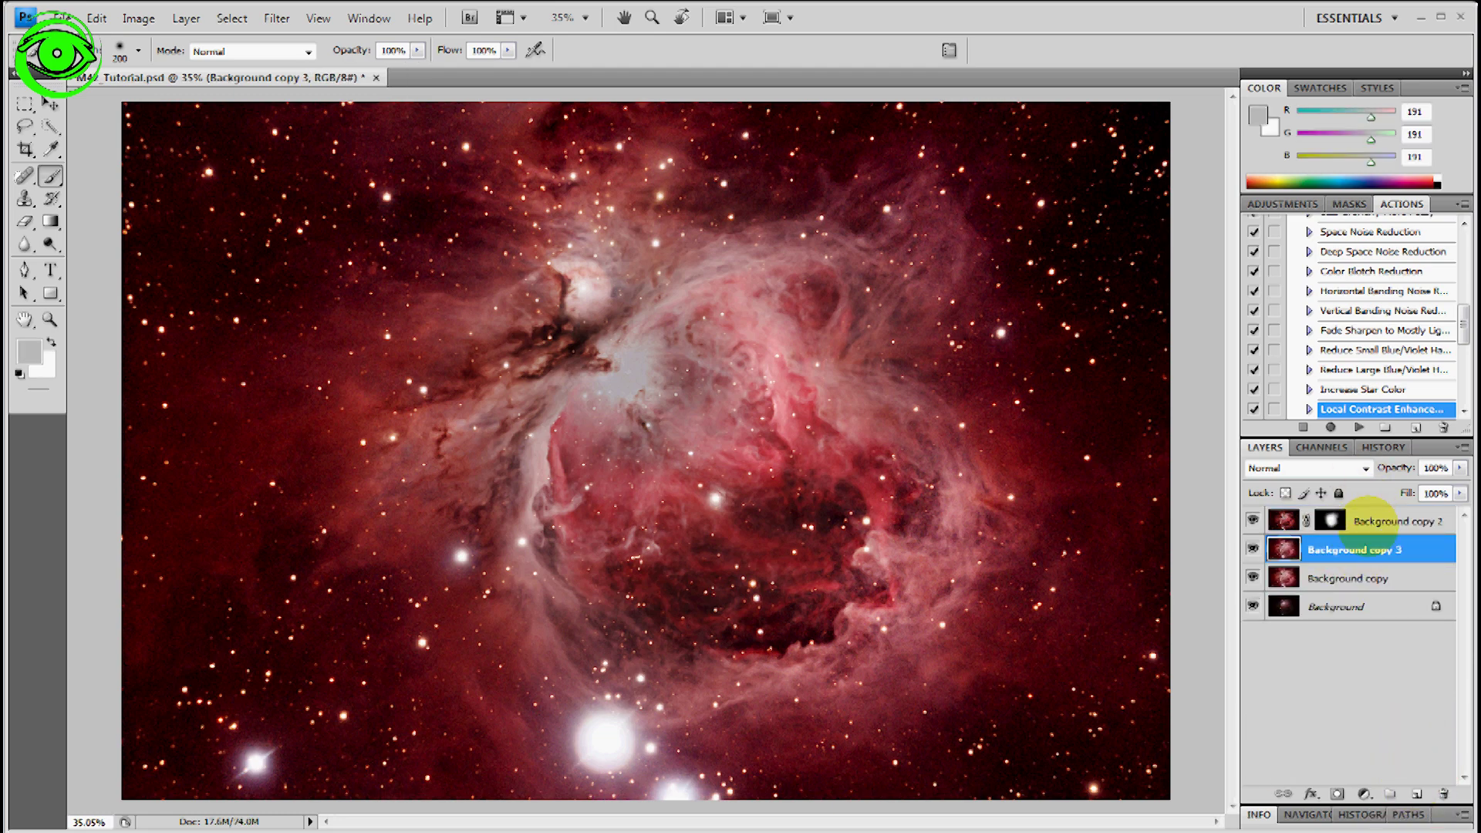
click(1372, 522)
right_click(1369, 522)
click(1339, 469)
Step: Compare the nebula with and without the darkened blend by switching the Background copy 3 layer's visibility
click(1252, 520)
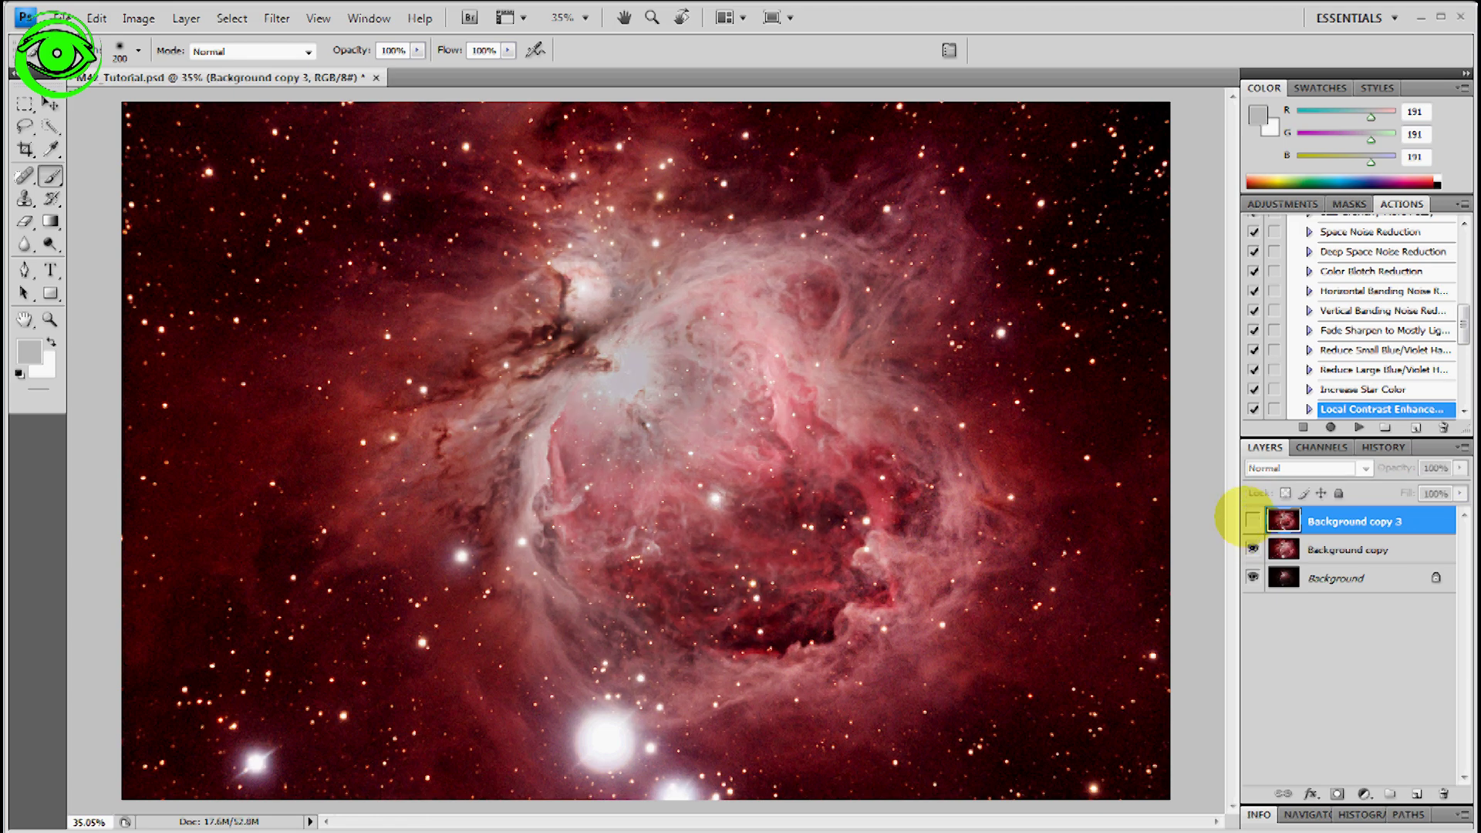
click(1252, 519)
click(1251, 520)
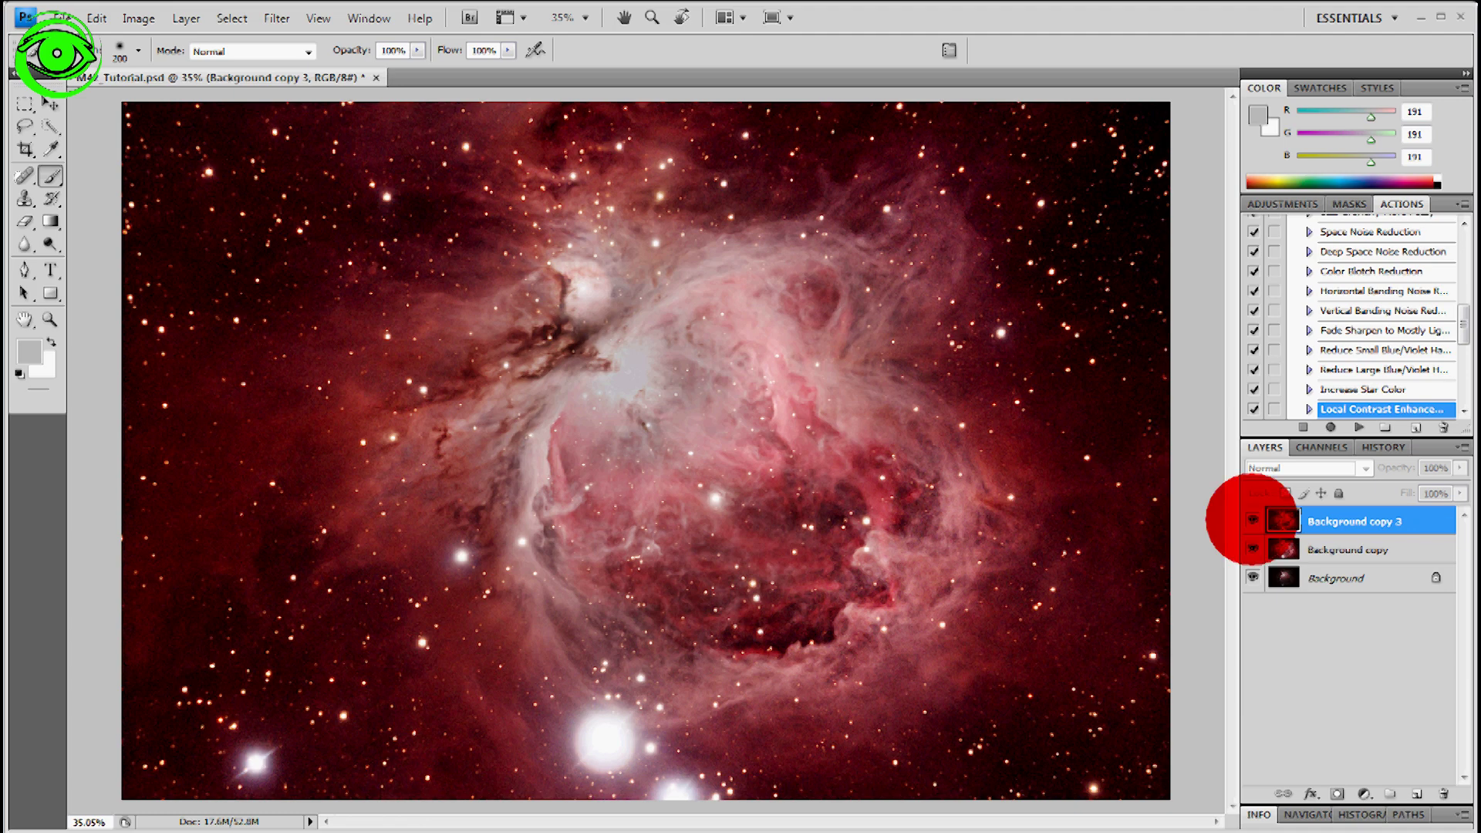
click(1252, 520)
click(1252, 520)
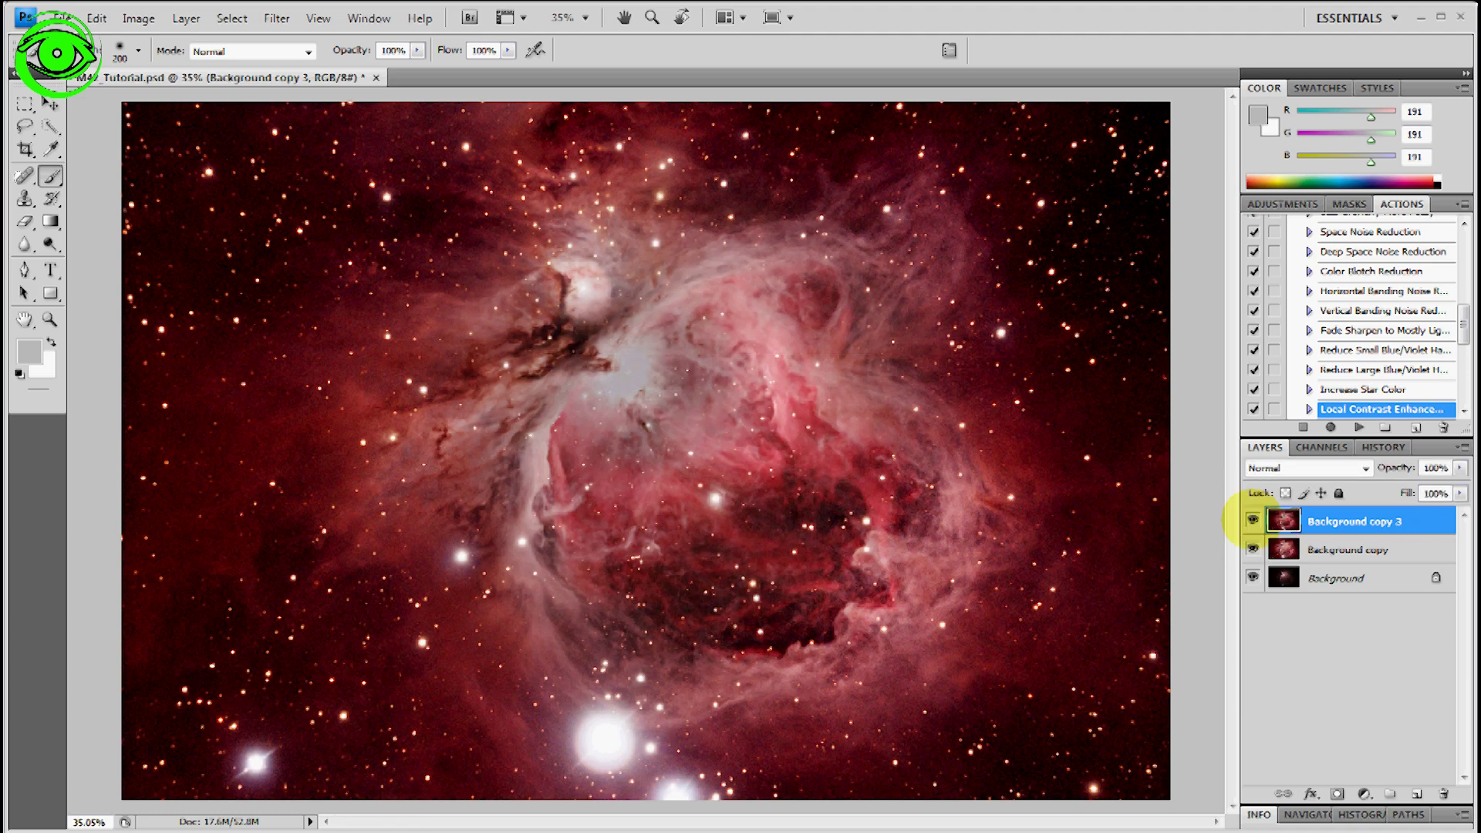